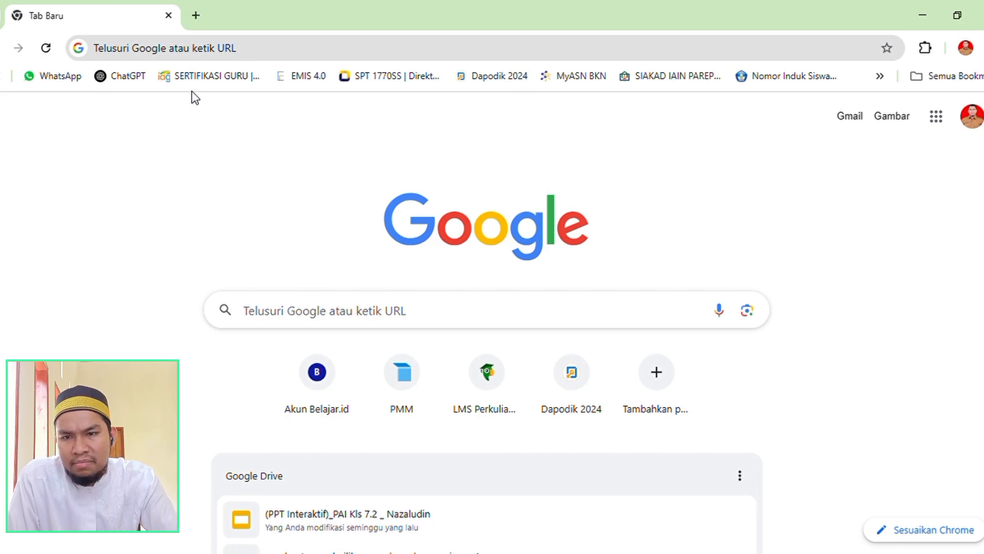
Find the gnomio.com E-Learning site by entering "Gnom" and open its Beranda page at pascaiainpare.gnomio.com.
{"action": "left_click", "coordinate": [254, 56]}
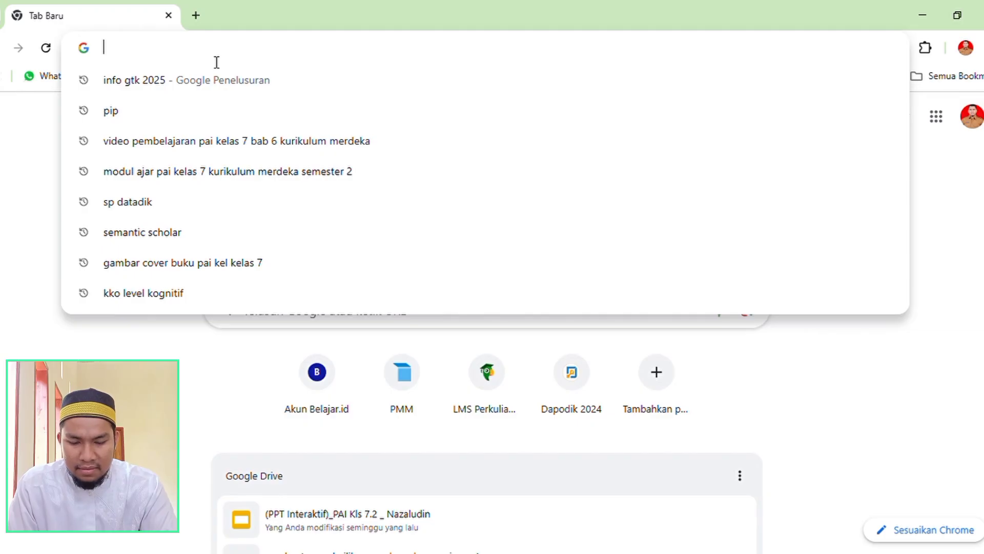
{"action": "type", "text": "Gnom"}
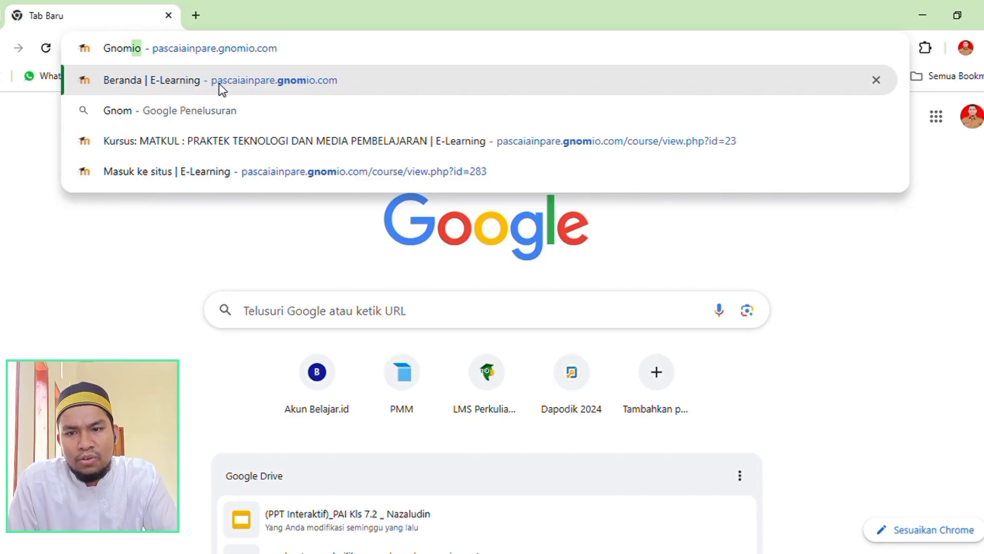
{"action": "left_click", "coordinate": [208, 80]}
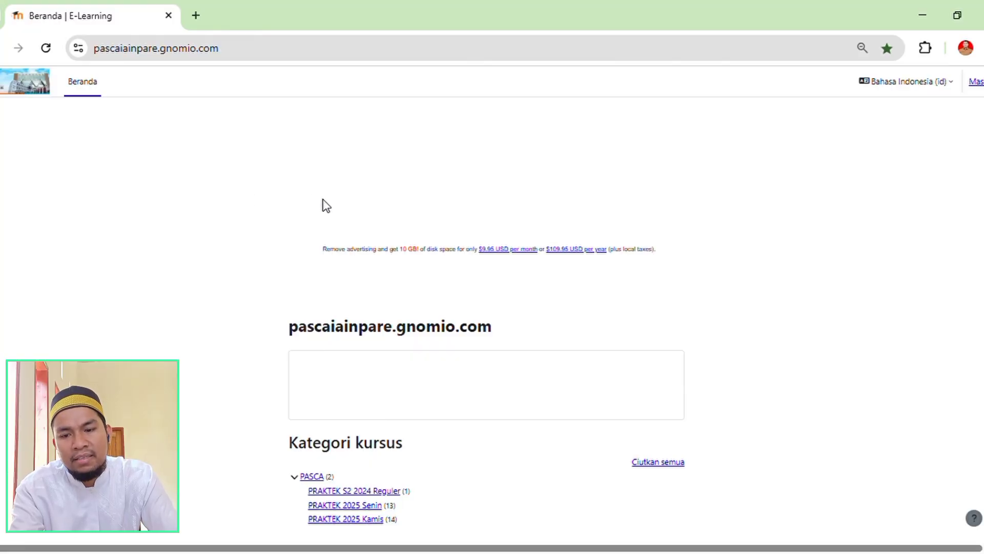
Go to the E-Learning site's login page and sign in with the already filled-in account credentials.
{"action": "scroll", "coordinate": [487, 405], "scroll_direction": "down", "scroll_amount": 1}
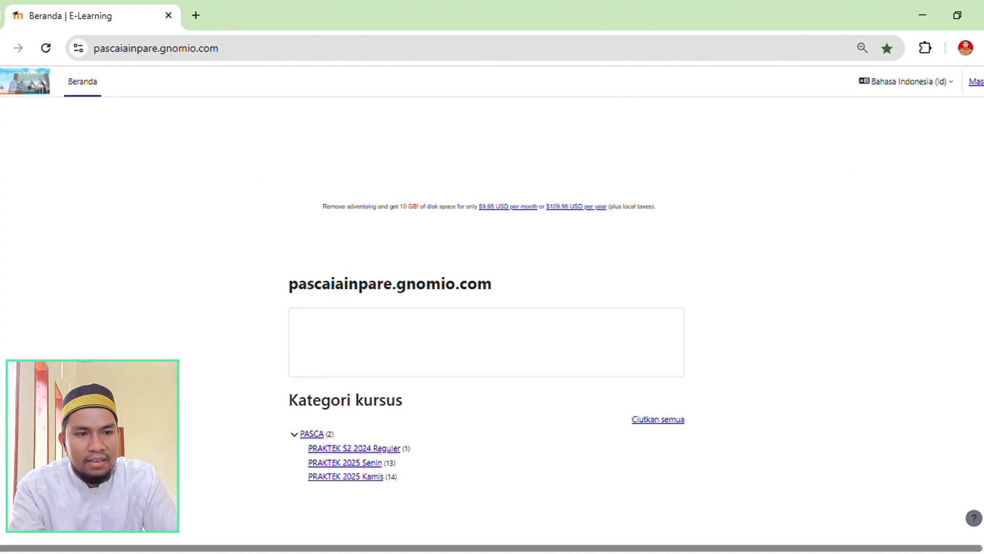
{"action": "left_click", "coordinate": [976, 81]}
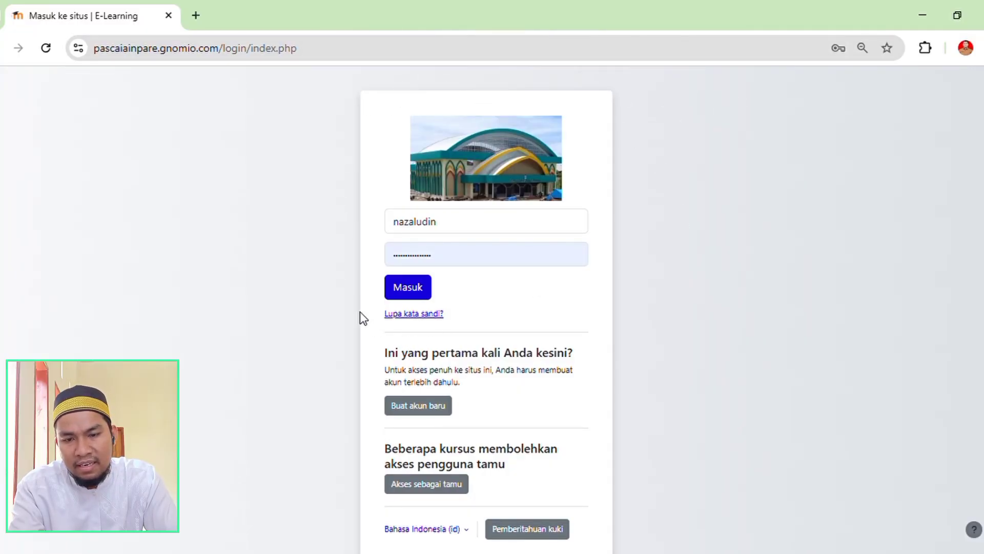
{"action": "left_click", "coordinate": [408, 288]}
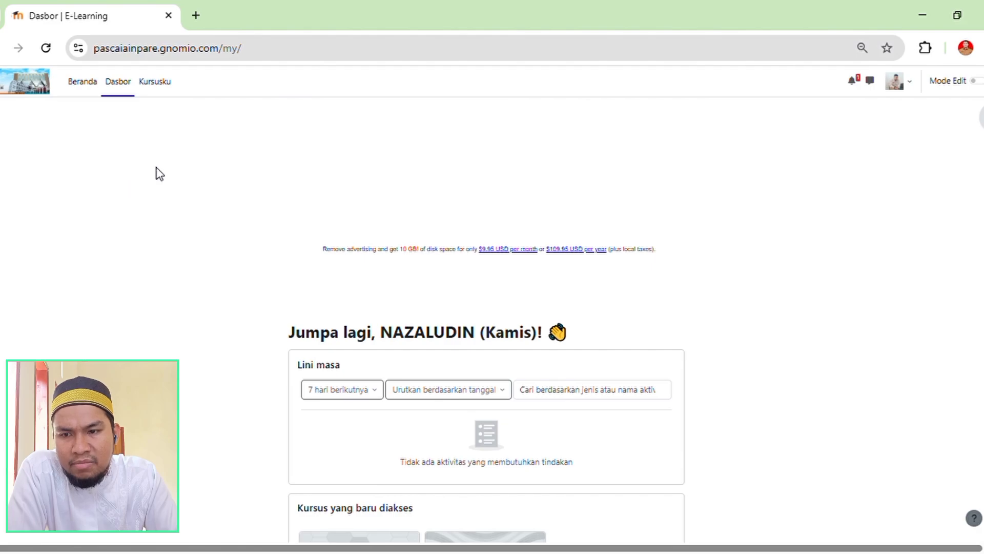
Open the PRAKTEK 2025 Kamis category from the site's home page and enter the sixth course in its list.
{"action": "left_click", "coordinate": [80, 93]}
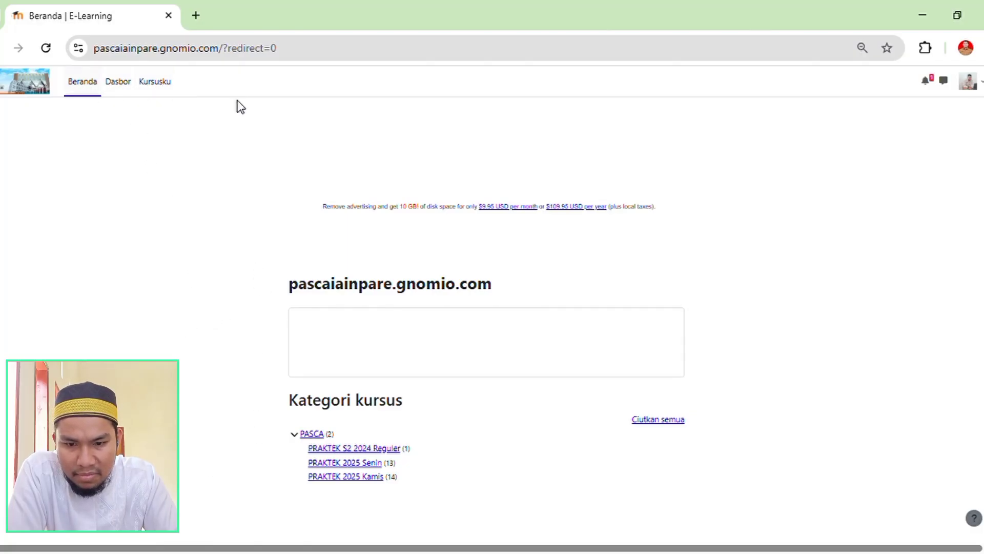
{"action": "left_click", "coordinate": [347, 477]}
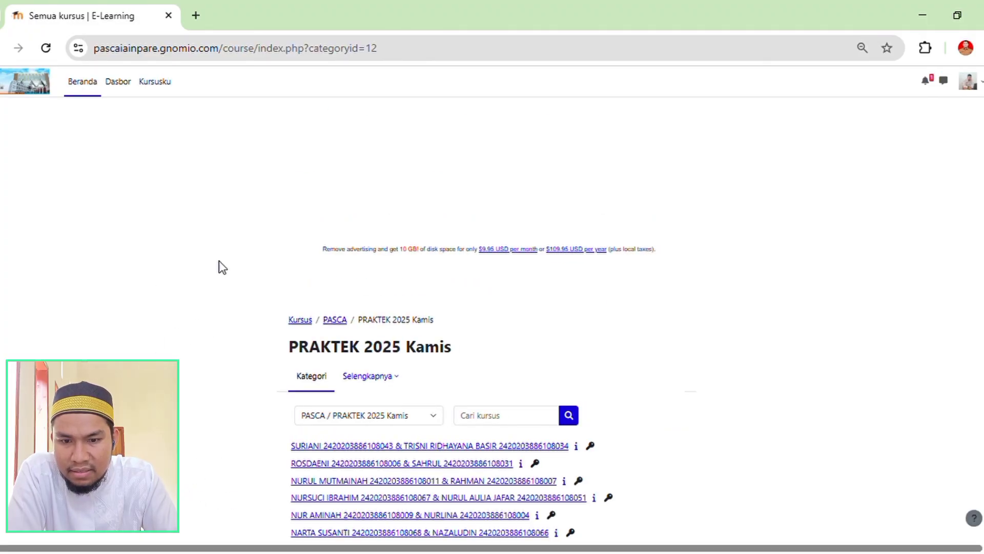
{"action": "scroll", "coordinate": [222, 267], "scroll_direction": "down", "scroll_amount": 3}
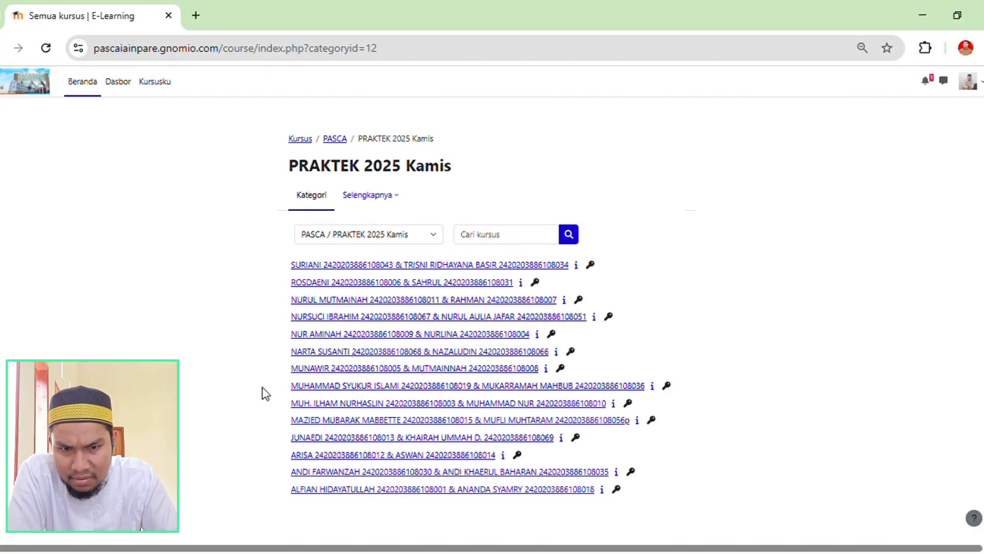
{"action": "scroll", "coordinate": [712, 386], "scroll_direction": "up", "scroll_amount": 1}
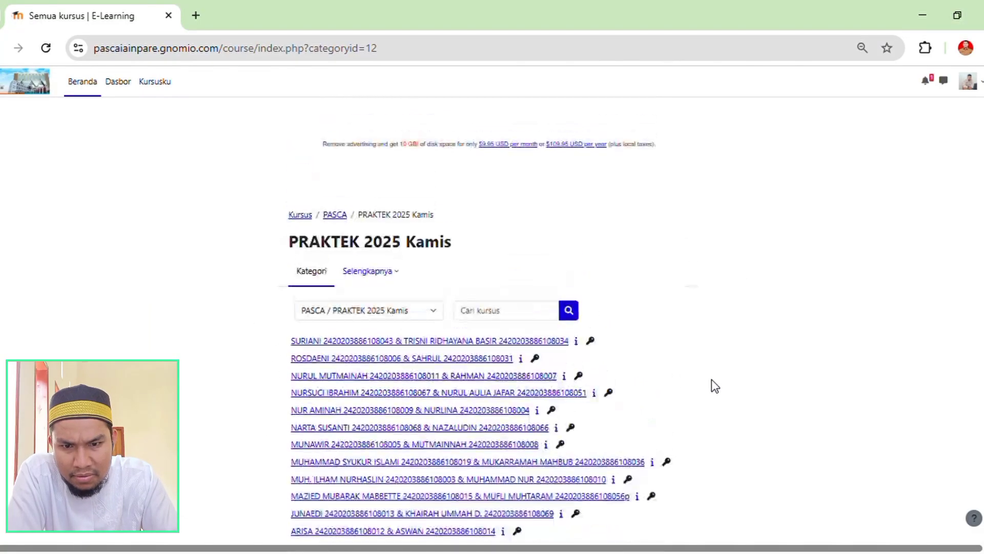
{"action": "scroll", "coordinate": [790, 374], "scroll_direction": "down", "scroll_amount": 1}
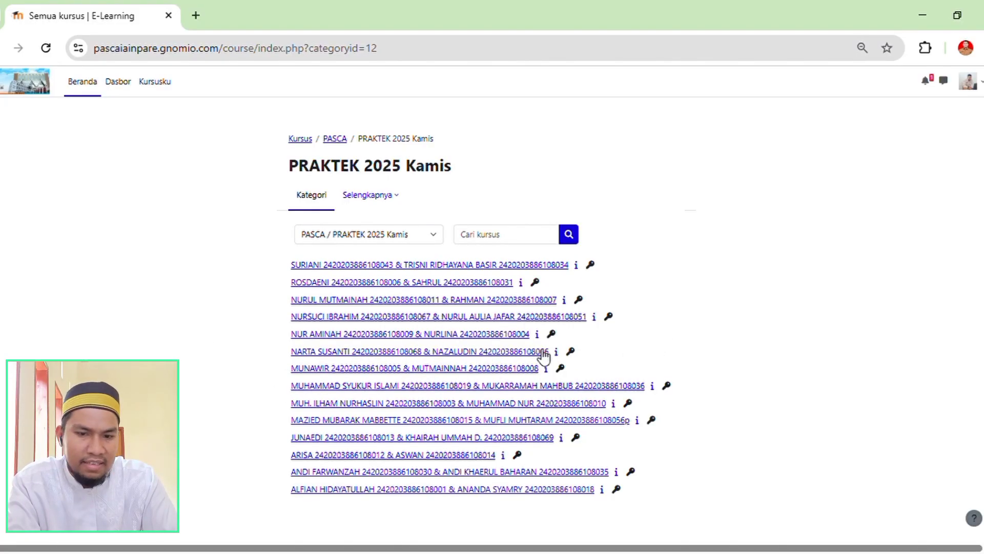
{"action": "left_click", "coordinate": [431, 352]}
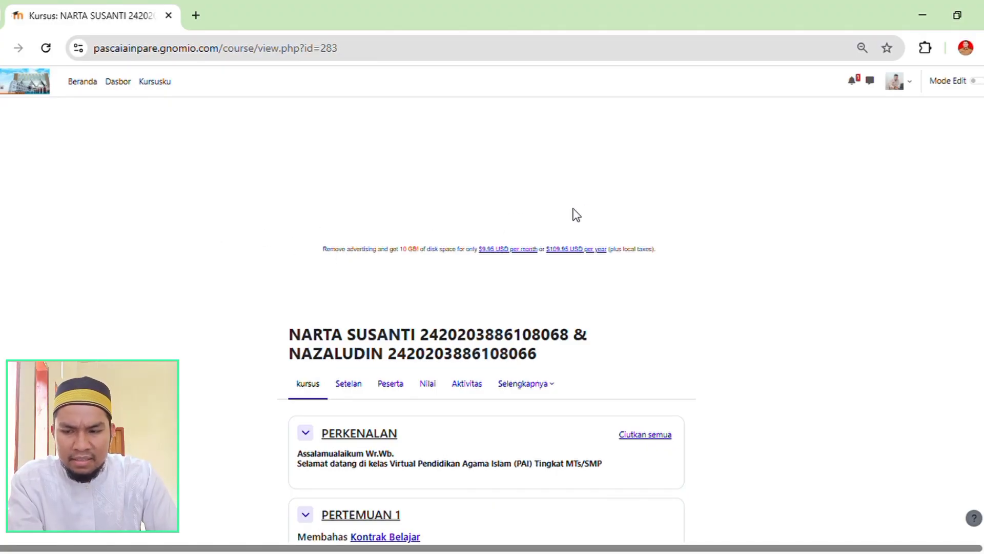
Examine the course's PERKENALAN and PERTEMUAN 1 sections, including the Kontrak Belajar document, Saran & Masukan forum and Tugas Kontrak Belajar assignment.
{"action": "scroll", "coordinate": [374, 226], "scroll_direction": "down", "scroll_amount": 3}
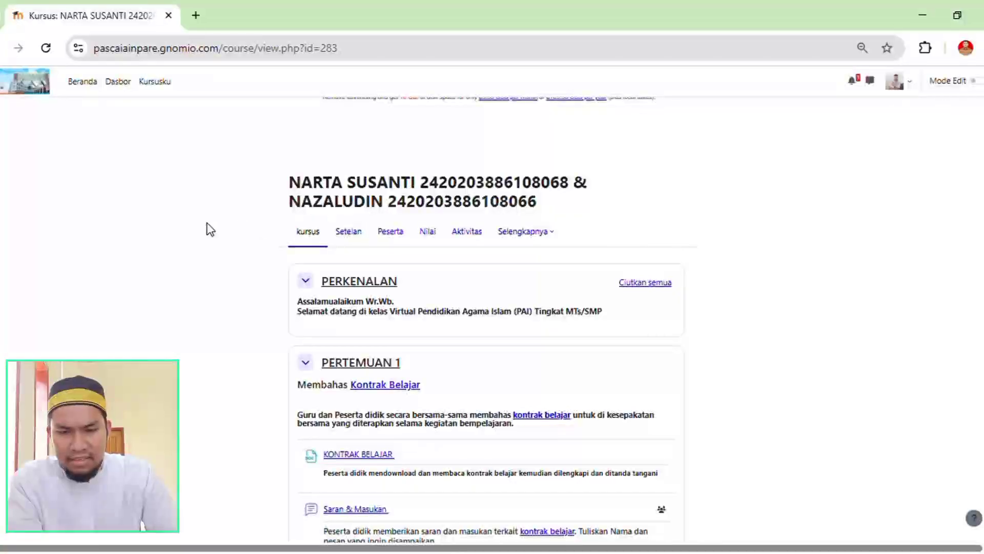
{"action": "scroll", "coordinate": [254, 222], "scroll_direction": "up", "scroll_amount": 3}
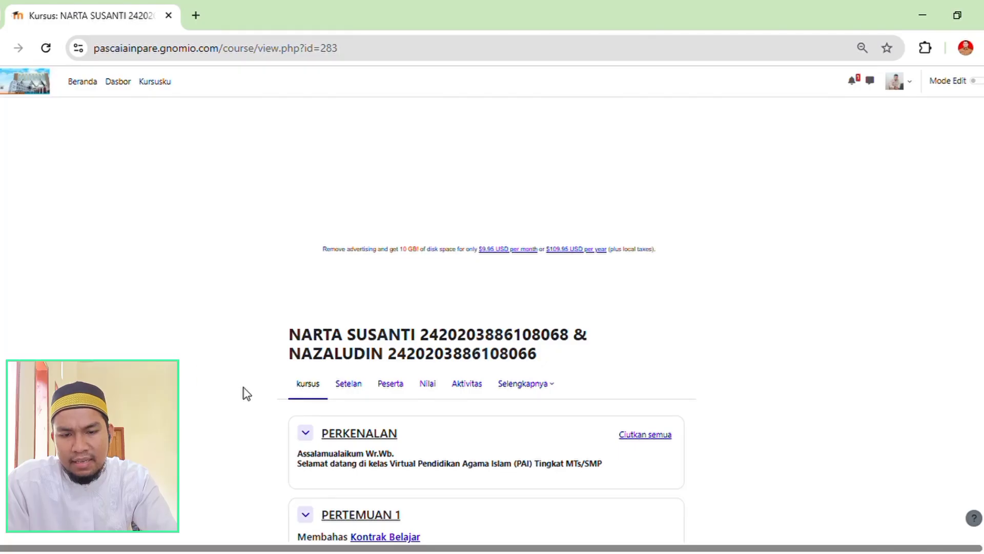
{"action": "scroll", "coordinate": [247, 394], "scroll_direction": "down", "scroll_amount": 1}
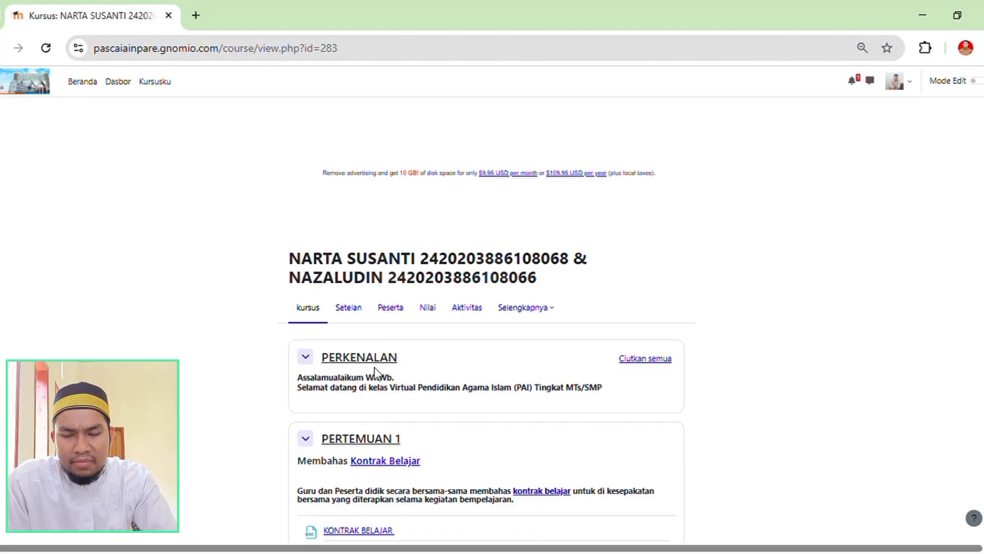
{"action": "scroll", "coordinate": [269, 357], "scroll_direction": "down", "scroll_amount": 3}
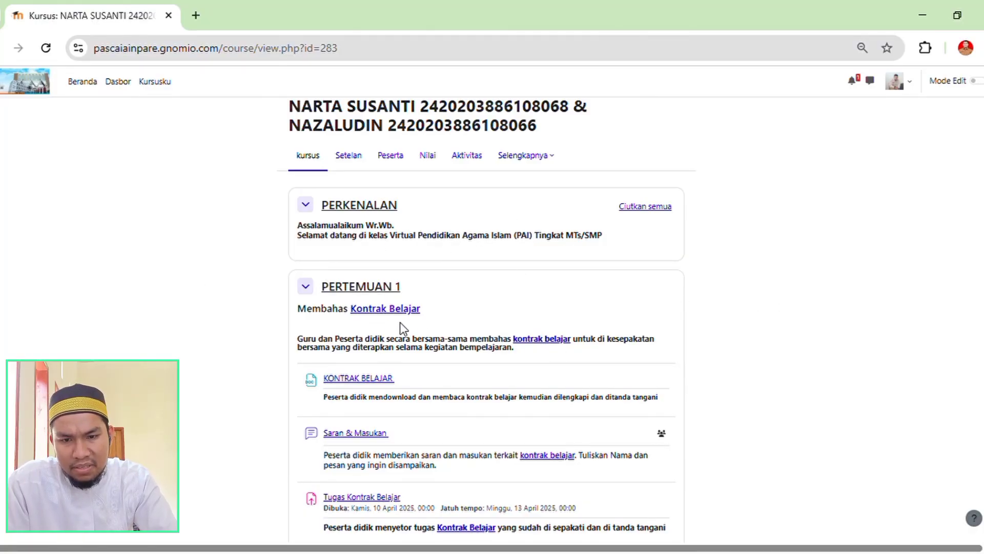
{"action": "scroll", "coordinate": [429, 359], "scroll_direction": "down", "scroll_amount": 3}
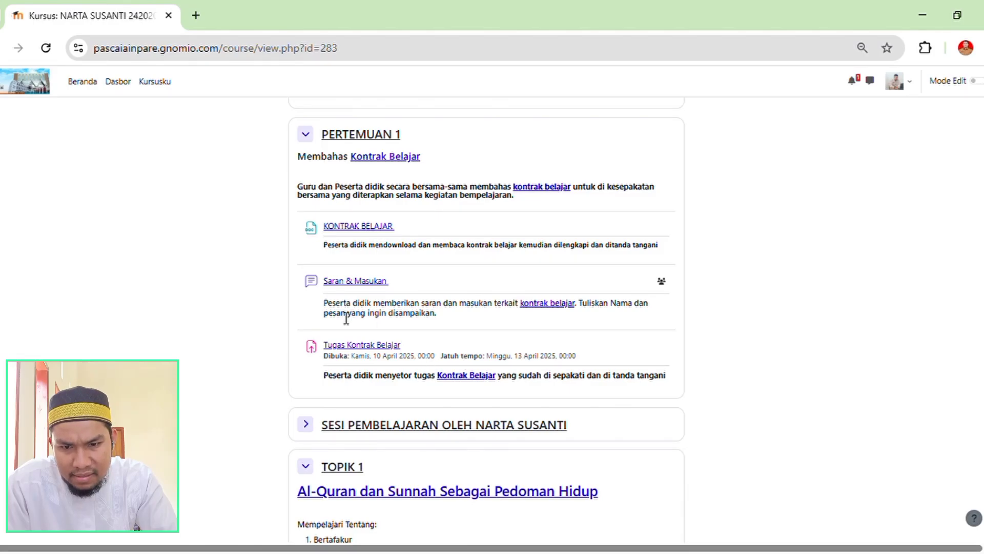
{"action": "scroll", "coordinate": [345, 314], "scroll_direction": "down", "scroll_amount": 1}
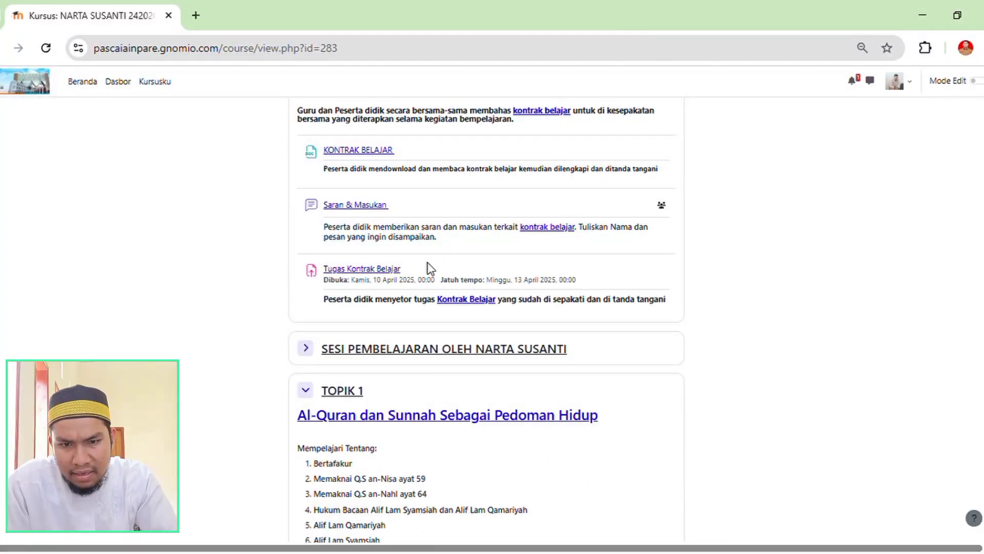
{"action": "scroll", "coordinate": [292, 318], "scroll_direction": "up", "scroll_amount": 1}
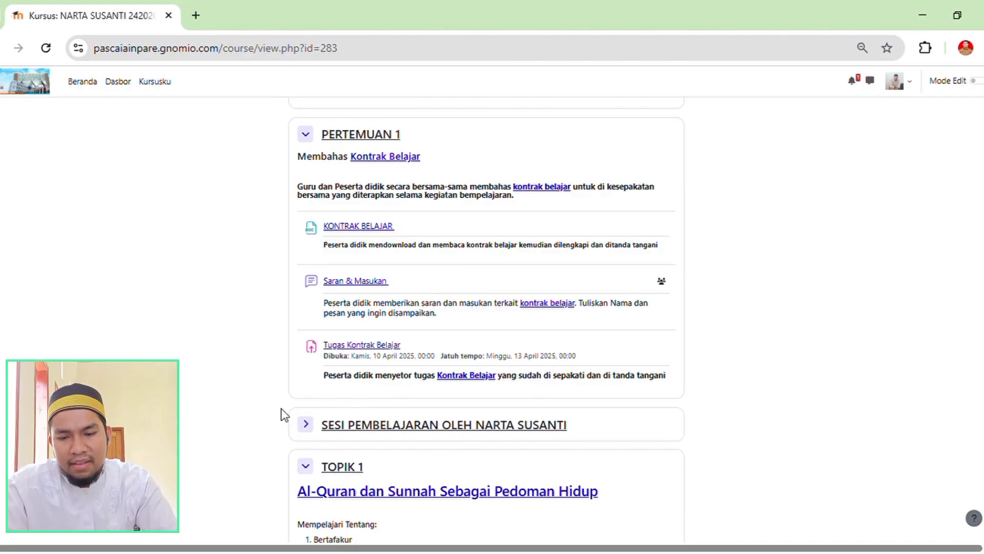
{"action": "scroll", "coordinate": [232, 412], "scroll_direction": "down", "scroll_amount": 3}
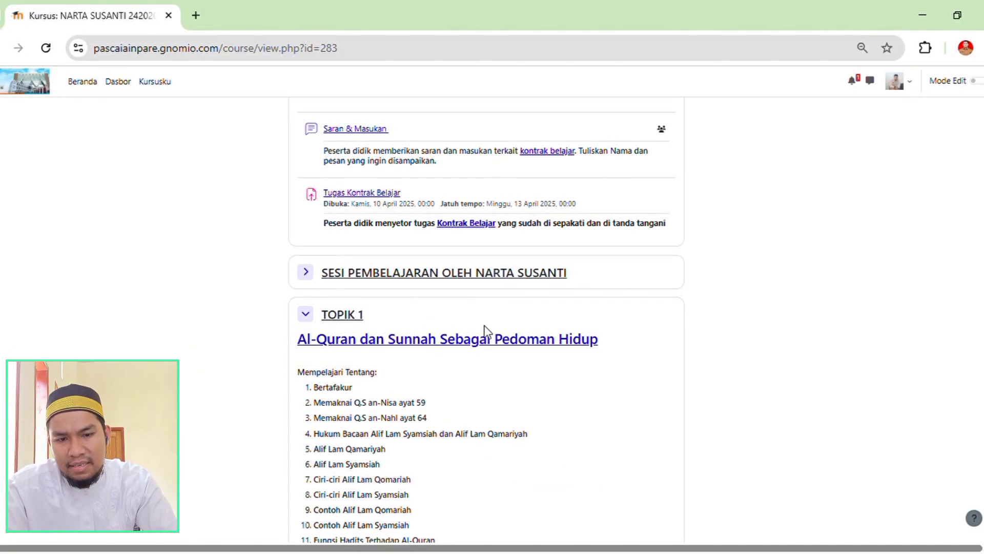
Review the topic sections of both learning sessions, including their Modul Ajar, Bahan Ajar, Tugas LKPD, Ringkasan Materi and Tes Sumatif Akhir Bab items.
{"action": "scroll", "coordinate": [543, 363], "scroll_direction": "down", "scroll_amount": 20}
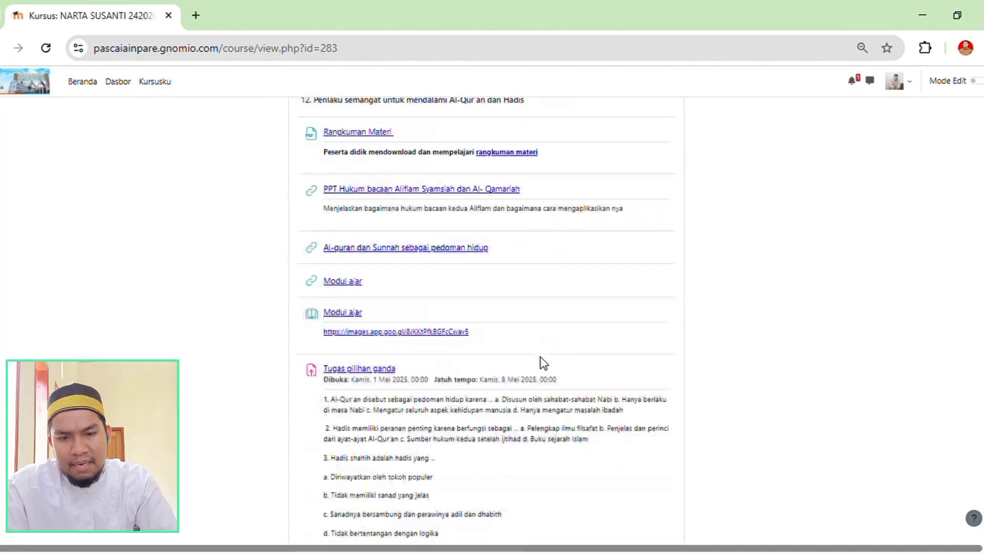
{"action": "scroll", "coordinate": [541, 372], "scroll_direction": "down", "scroll_amount": 18}
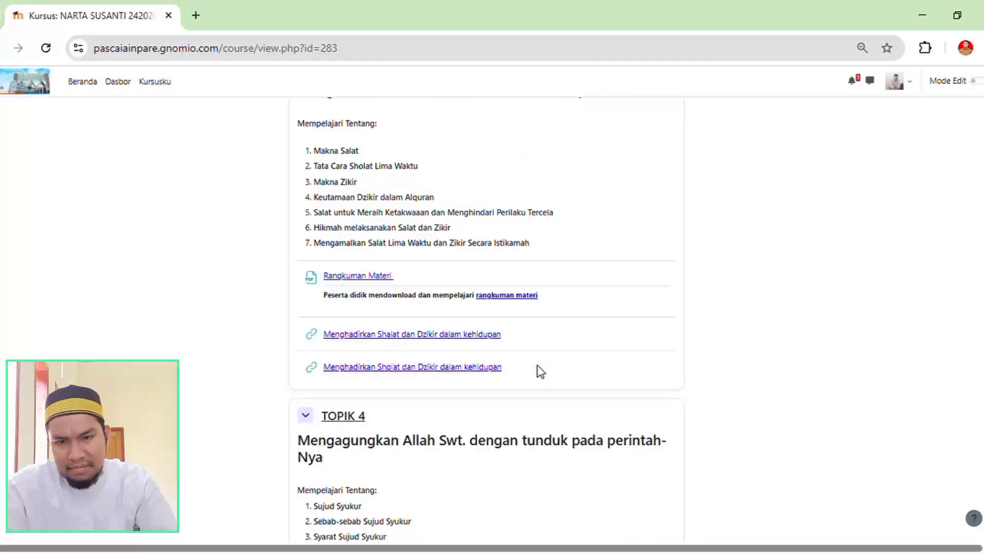
{"action": "scroll", "coordinate": [522, 368], "scroll_direction": "up", "scroll_amount": 20}
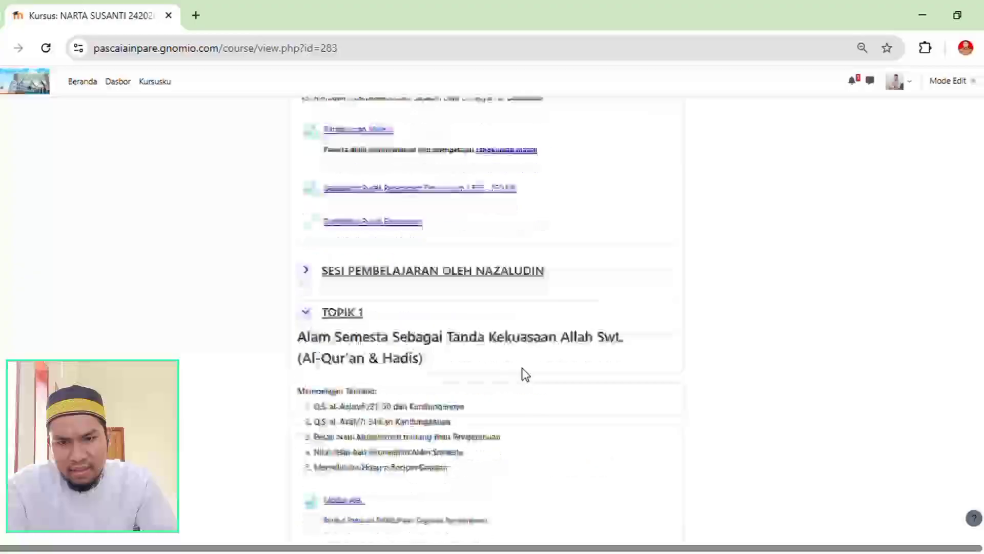
{"action": "scroll", "coordinate": [522, 368], "scroll_direction": "down", "scroll_amount": 5}
{"action": "scroll", "coordinate": [513, 370], "scroll_direction": "up", "scroll_amount": 5}
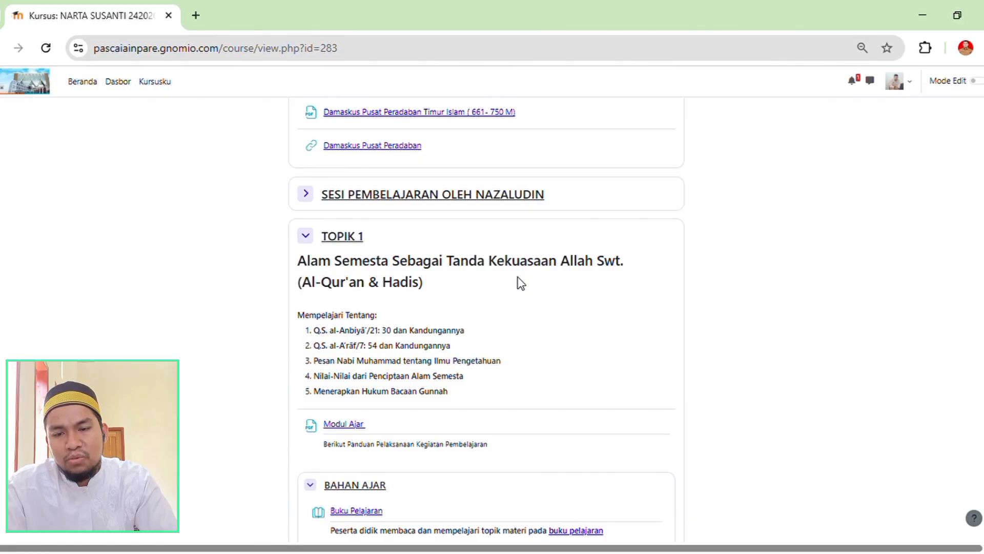
{"action": "scroll", "coordinate": [465, 314], "scroll_direction": "down", "scroll_amount": 1}
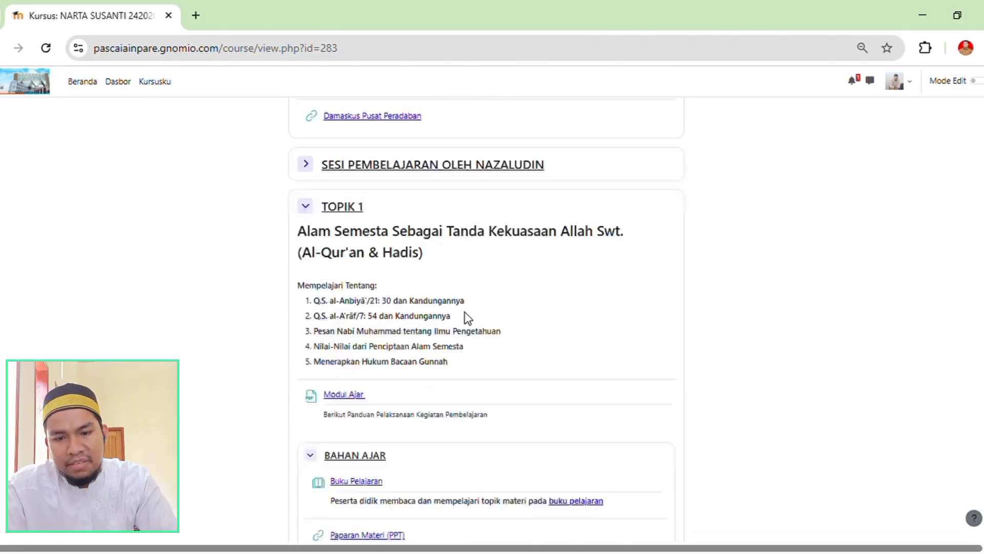
{"action": "scroll", "coordinate": [468, 317], "scroll_direction": "down", "scroll_amount": 3}
{"action": "scroll", "coordinate": [359, 328], "scroll_direction": "up", "scroll_amount": 4}
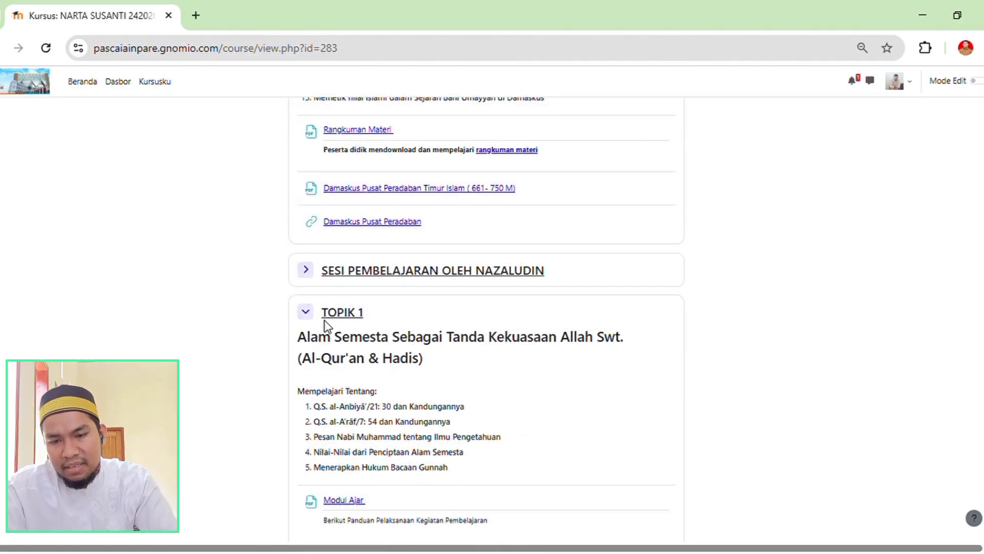
{"action": "scroll", "coordinate": [356, 314], "scroll_direction": "down", "scroll_amount": 15}
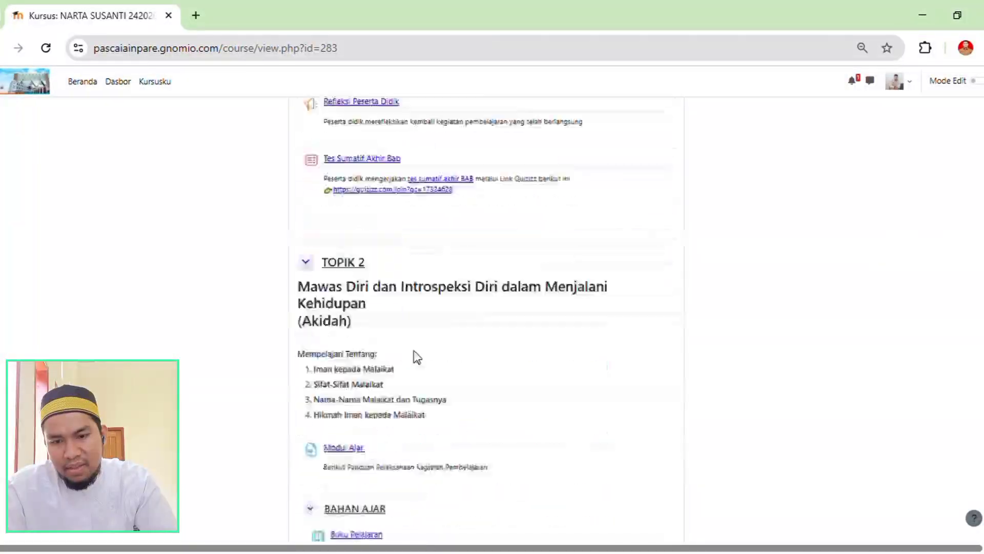
{"action": "scroll", "coordinate": [373, 248], "scroll_direction": "down", "scroll_amount": 18}
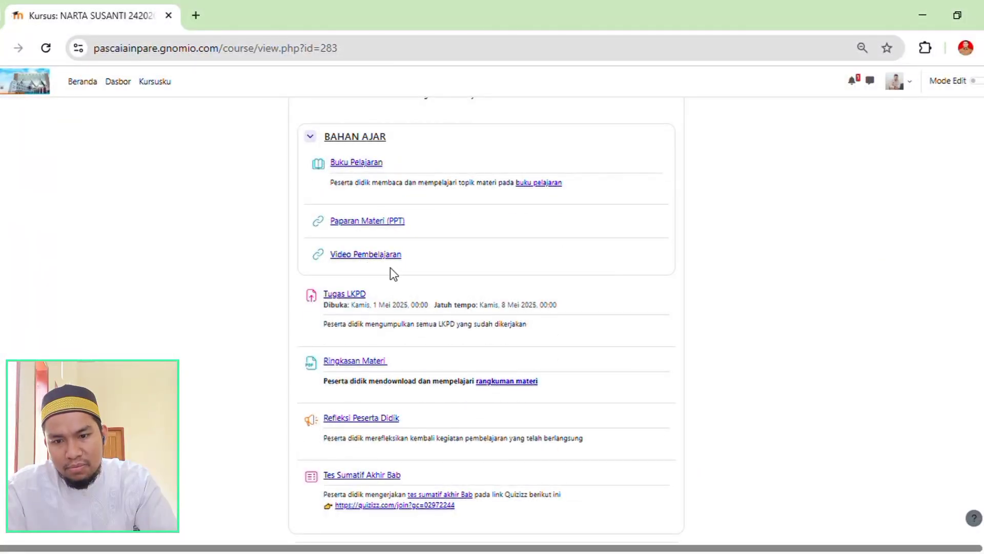
{"action": "scroll", "coordinate": [413, 318], "scroll_direction": "down", "scroll_amount": 20}
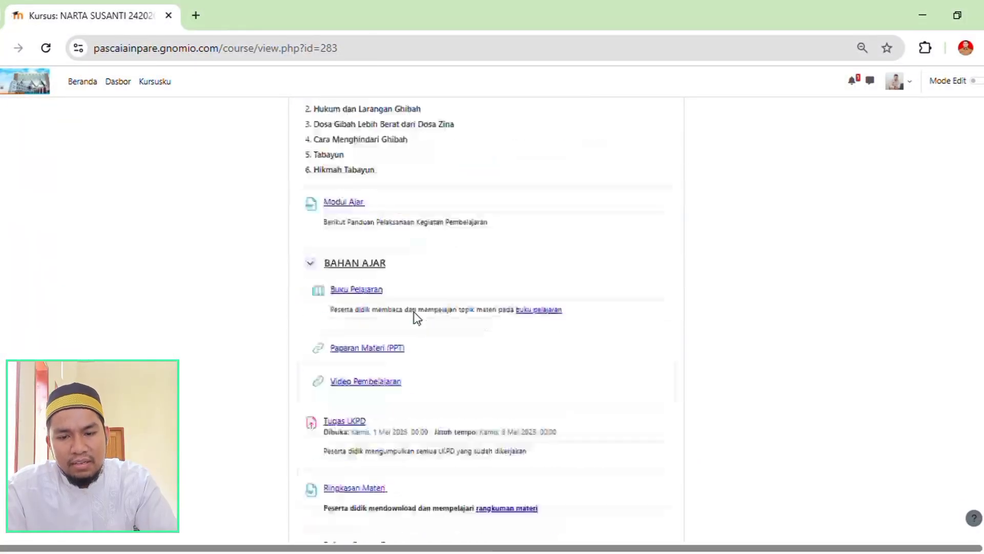
{"action": "scroll", "coordinate": [410, 333], "scroll_direction": "down", "scroll_amount": 9}
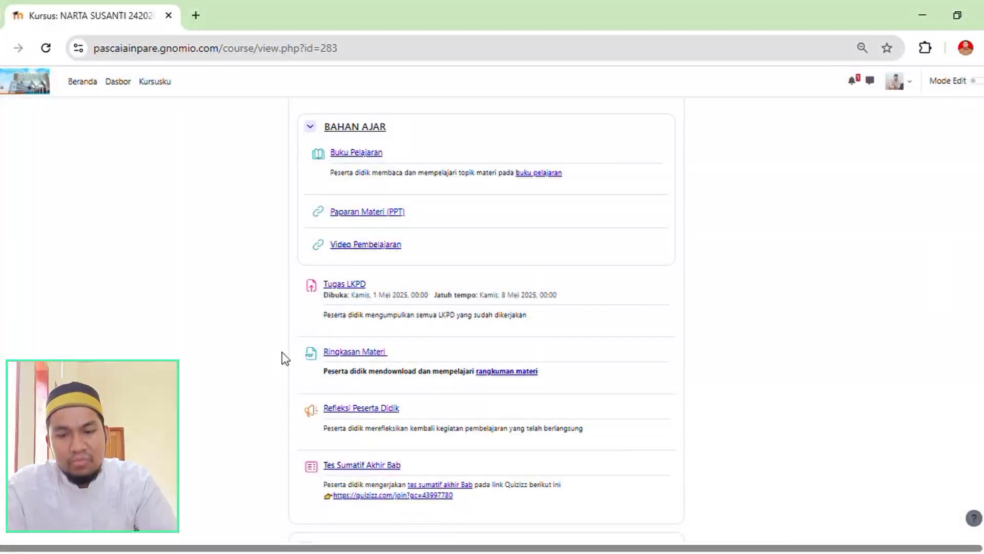
{"action": "scroll", "coordinate": [492, 321], "scroll_direction": "down", "scroll_amount": 3}
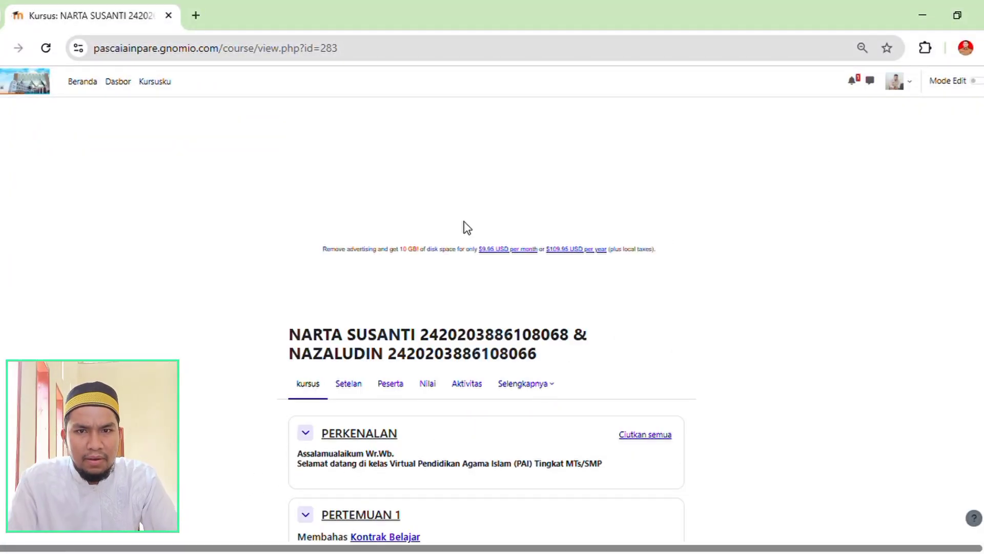
Turn on edit mode for the course and look over the editable PERKENALAN and PERTEMUAN 1 sections.
{"action": "scroll", "coordinate": [399, 325], "scroll_direction": "down", "scroll_amount": 5}
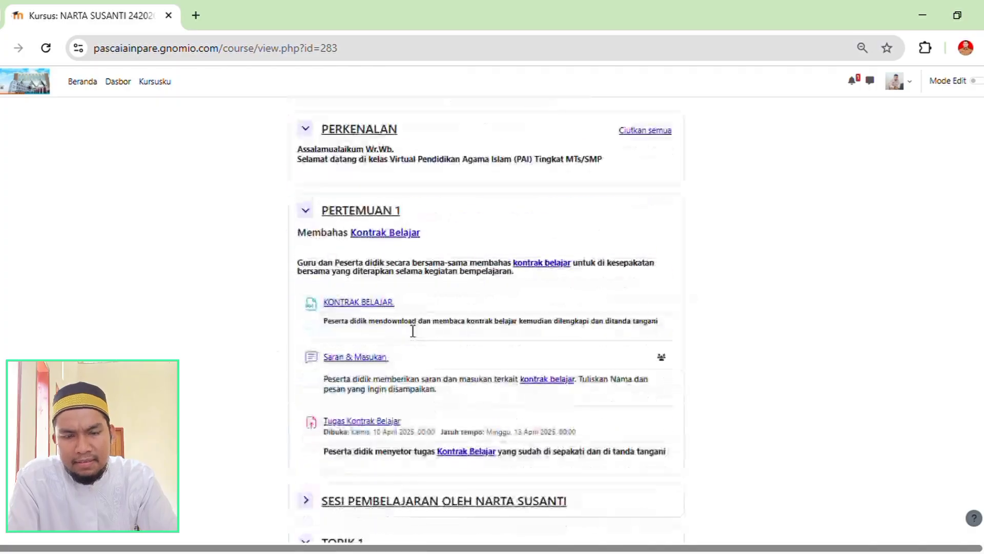
{"action": "scroll", "coordinate": [481, 341], "scroll_direction": "down", "scroll_amount": 1}
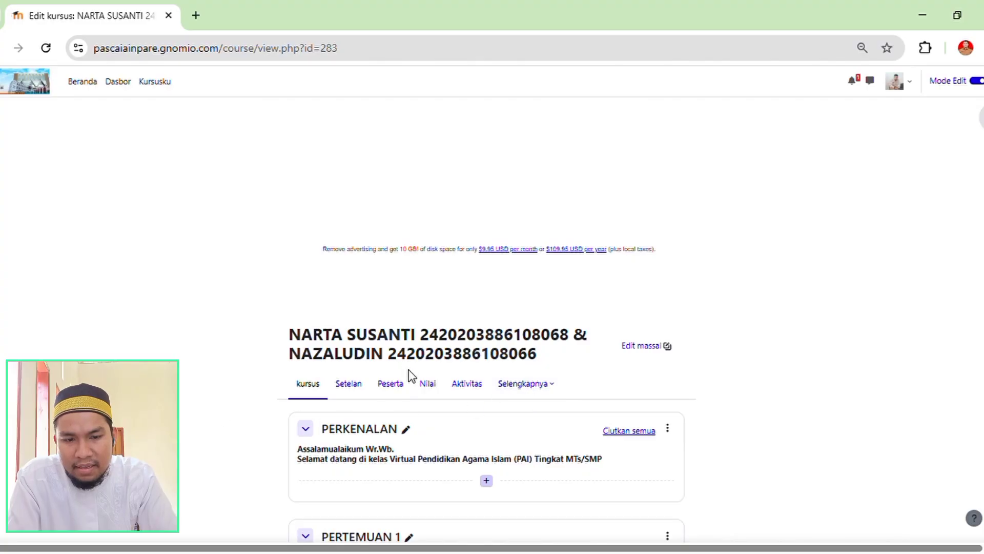
{"action": "scroll", "coordinate": [730, 380], "scroll_direction": "down", "scroll_amount": 5}
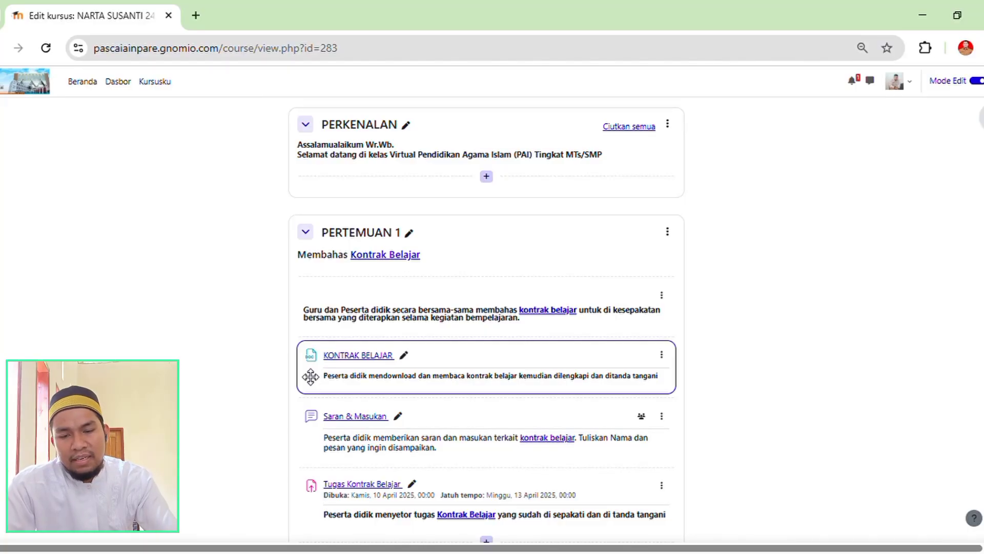
{"action": "scroll", "coordinate": [267, 391], "scroll_direction": "down", "scroll_amount": 4}
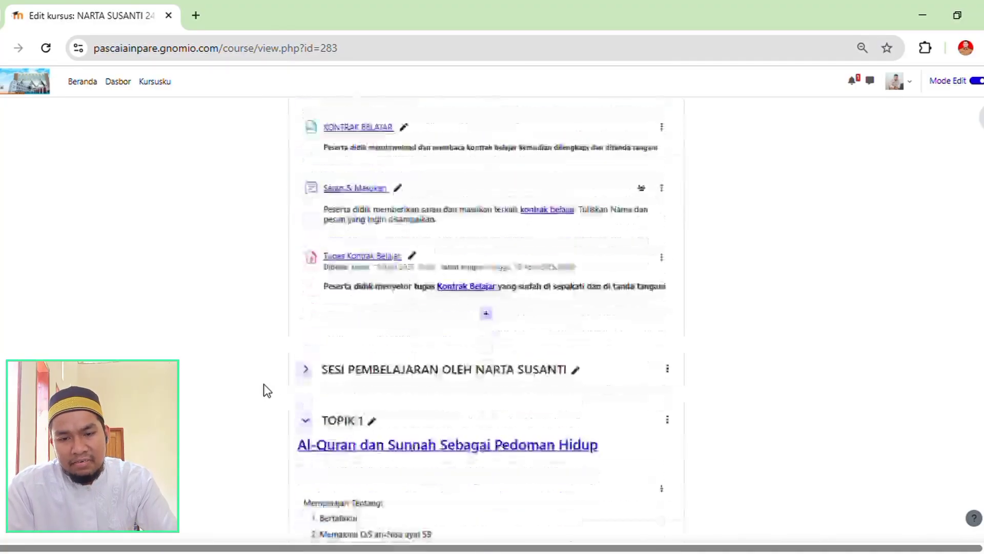
Look over the first learning session's editable topic sections, from TOPIK 1 through TOPIK 5, up to the second session's heading.
{"action": "scroll", "coordinate": [264, 391], "scroll_direction": "up", "scroll_amount": 7}
{"action": "scroll", "coordinate": [256, 390], "scroll_direction": "down", "scroll_amount": 20}
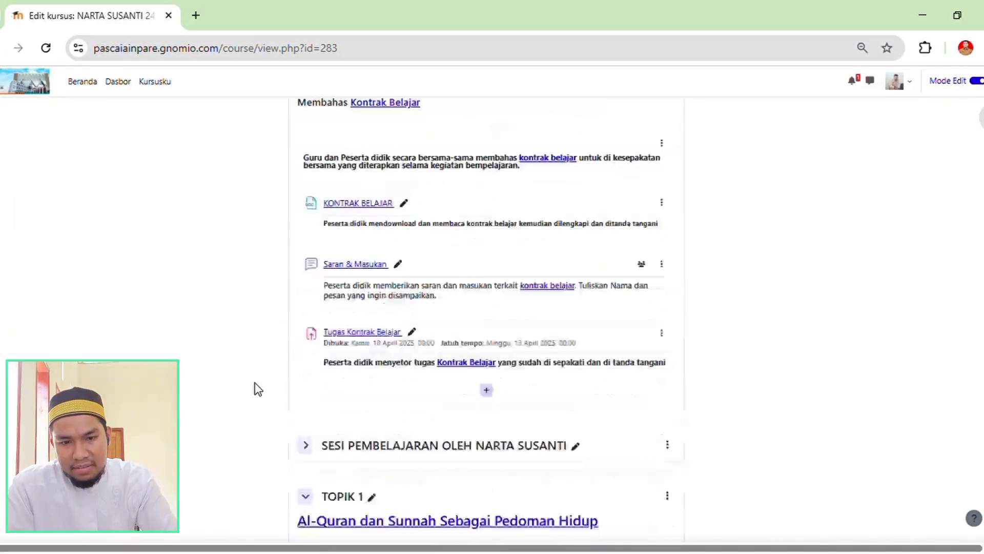
{"action": "scroll", "coordinate": [291, 337], "scroll_direction": "down", "scroll_amount": 20}
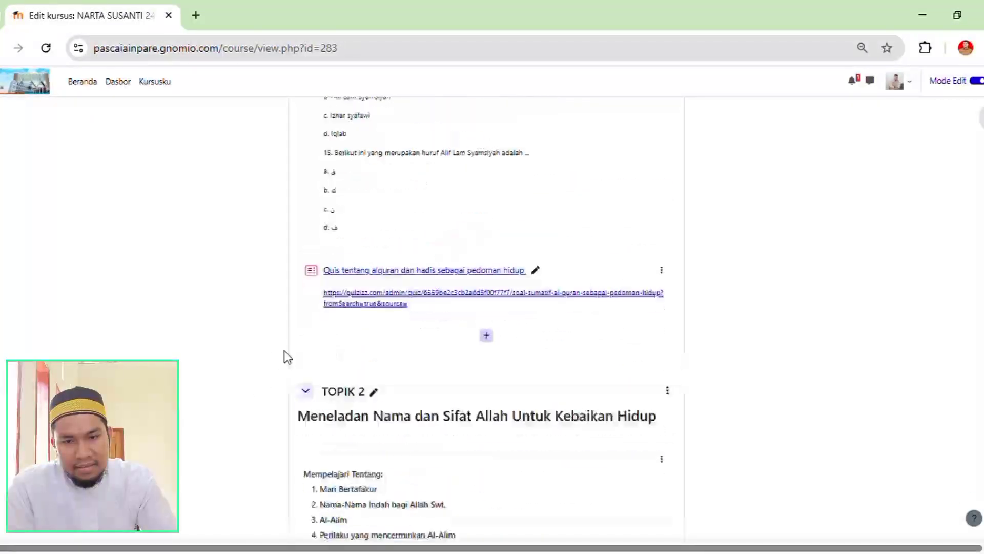
{"action": "scroll", "coordinate": [300, 353], "scroll_direction": "down", "scroll_amount": 6}
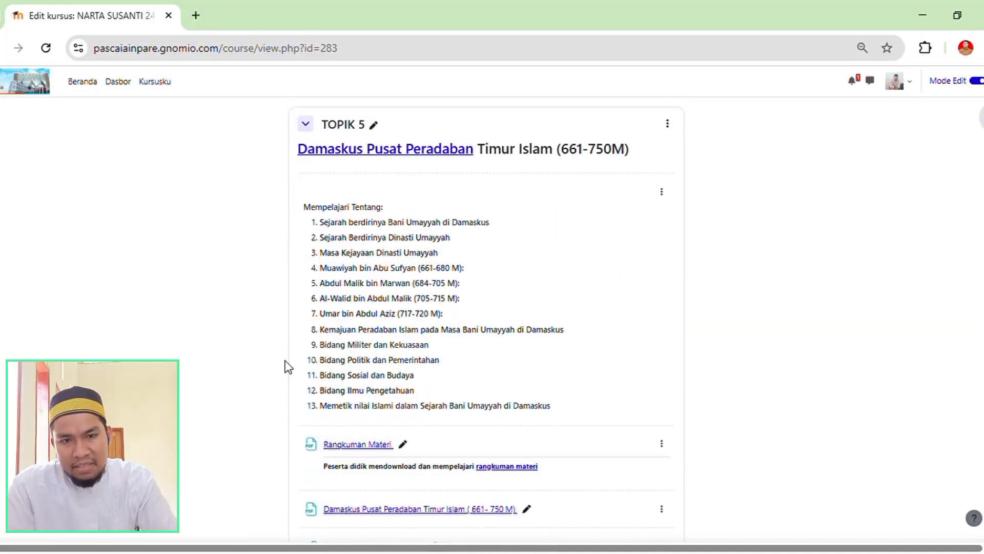
{"action": "scroll", "coordinate": [290, 341], "scroll_direction": "up", "scroll_amount": 20}
{"action": "scroll", "coordinate": [292, 342], "scroll_direction": "down", "scroll_amount": 8}
{"action": "scroll", "coordinate": [292, 341], "scroll_direction": "up", "scroll_amount": 10}
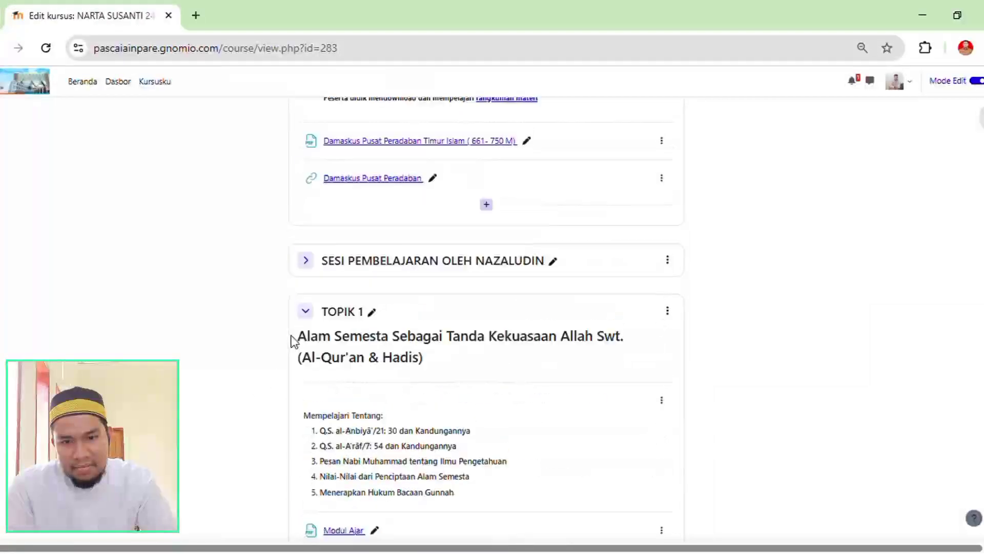
{"action": "scroll", "coordinate": [277, 338], "scroll_direction": "down", "scroll_amount": 3}
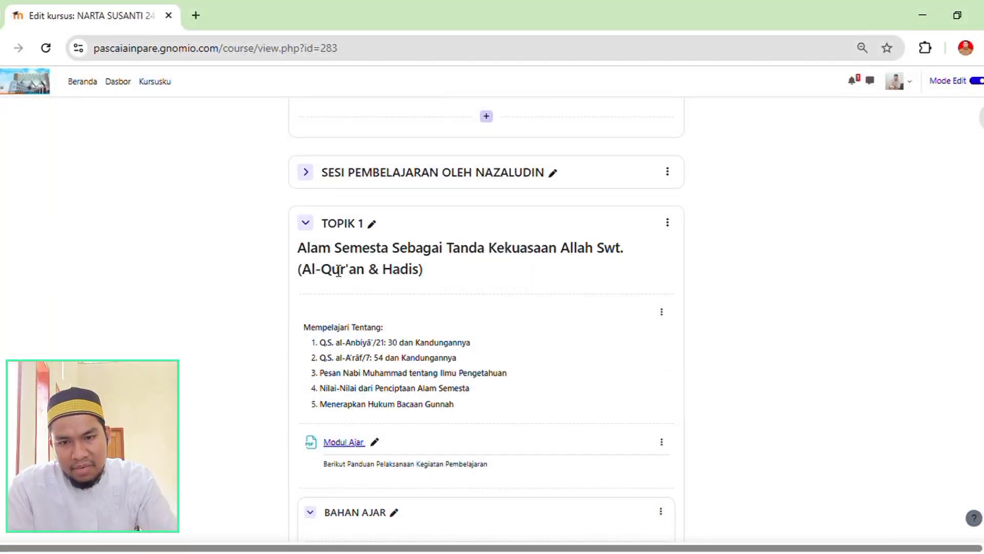
Review the second learning session's editable TOPIK 1, TOPIK 2, TOPIK 3 and UTS sections and the items they contain.
{"action": "scroll", "coordinate": [437, 340], "scroll_direction": "down", "scroll_amount": 12}
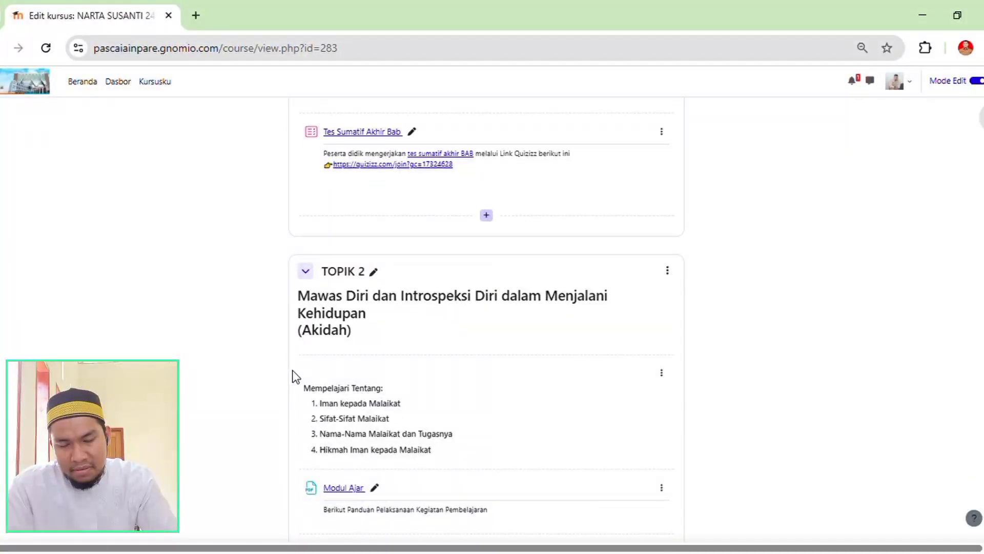
{"action": "scroll", "coordinate": [280, 353], "scroll_direction": "down", "scroll_amount": 20}
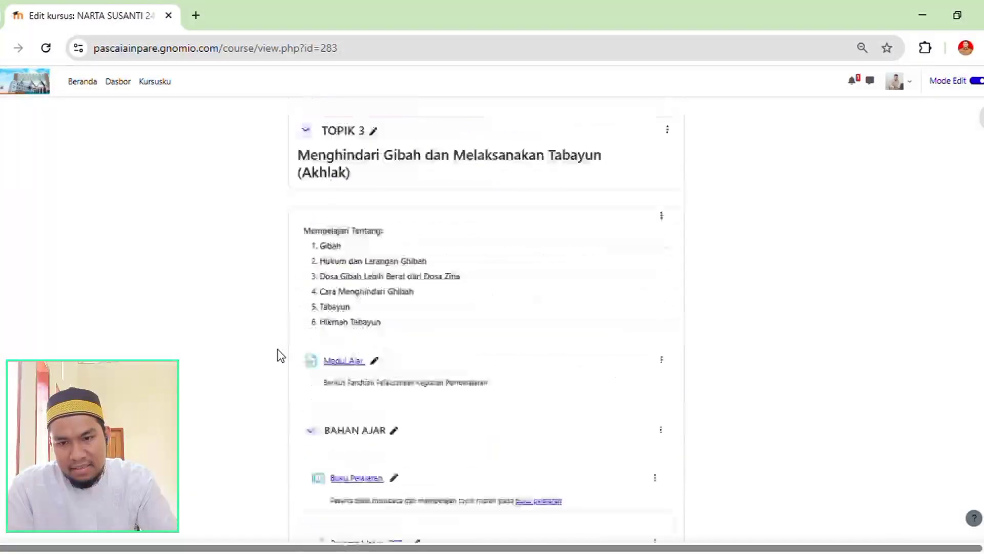
{"action": "scroll", "coordinate": [279, 354], "scroll_direction": "up", "scroll_amount": 6}
{"action": "scroll", "coordinate": [279, 354], "scroll_direction": "down", "scroll_amount": 6}
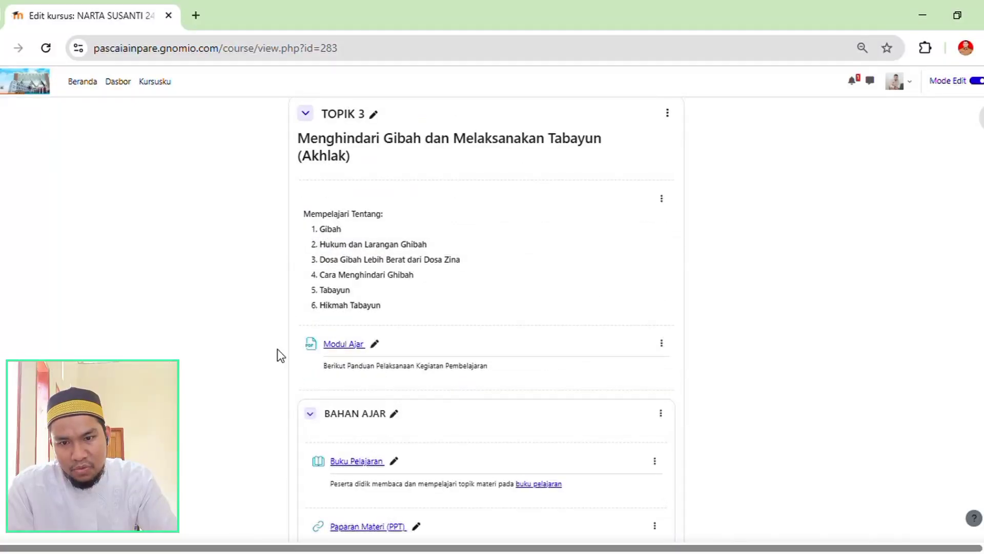
{"action": "scroll", "coordinate": [279, 353], "scroll_direction": "up", "scroll_amount": 9}
{"action": "scroll", "coordinate": [278, 350], "scroll_direction": "down", "scroll_amount": 4}
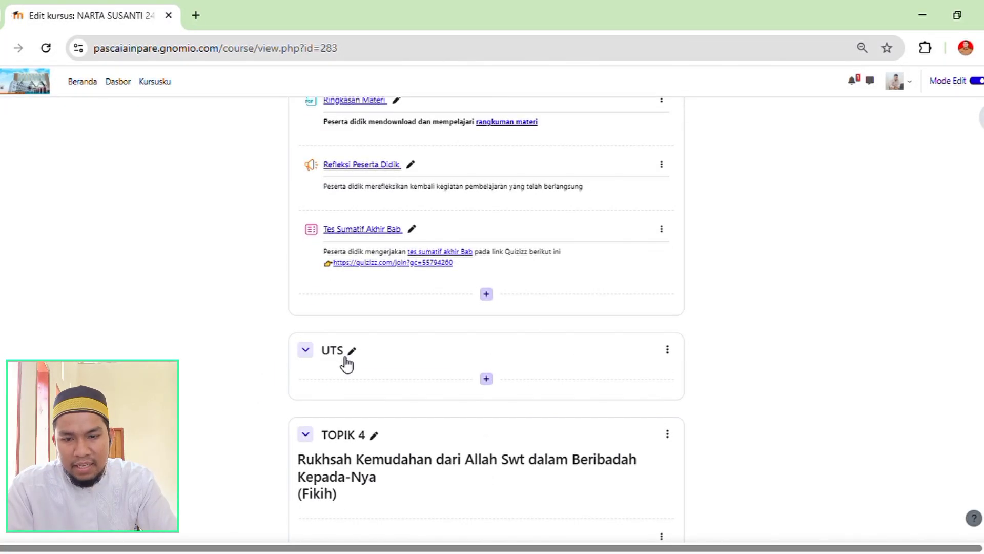
{"action": "scroll", "coordinate": [347, 364], "scroll_direction": "down", "scroll_amount": 7}
{"action": "scroll", "coordinate": [336, 405], "scroll_direction": "up", "scroll_amount": 15}
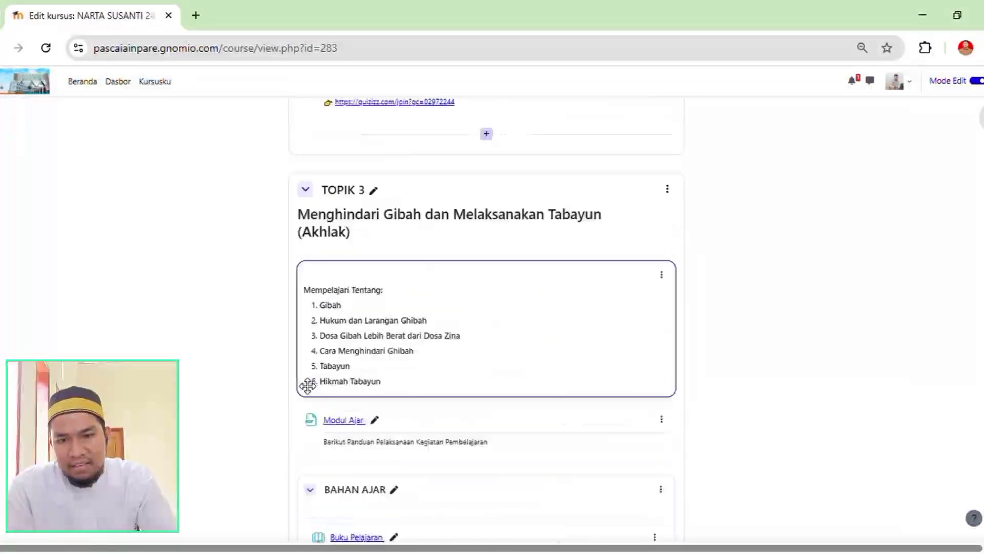
{"action": "scroll", "coordinate": [306, 382], "scroll_direction": "up", "scroll_amount": 20}
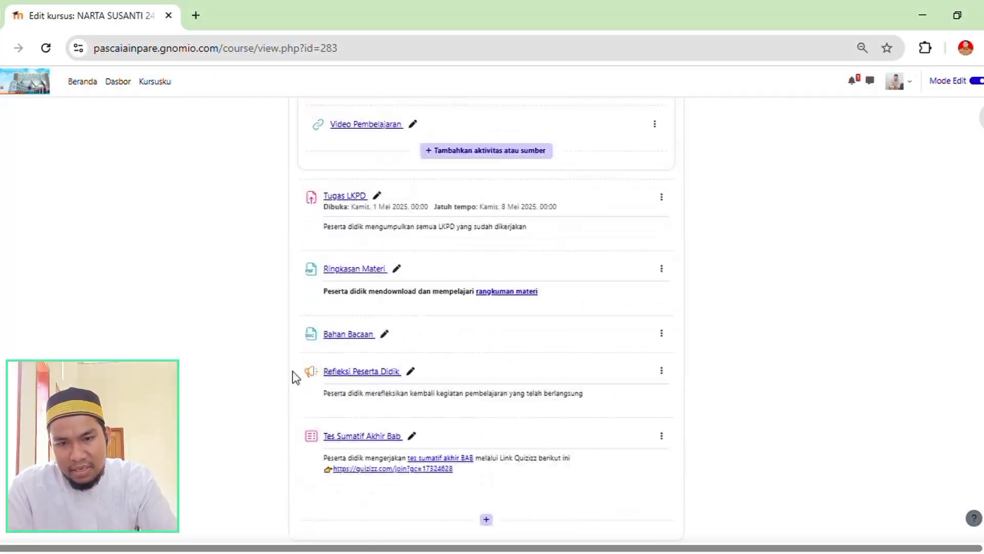
{"action": "scroll", "coordinate": [297, 377], "scroll_direction": "up", "scroll_amount": 4}
{"action": "scroll", "coordinate": [293, 371], "scroll_direction": "up", "scroll_amount": 8}
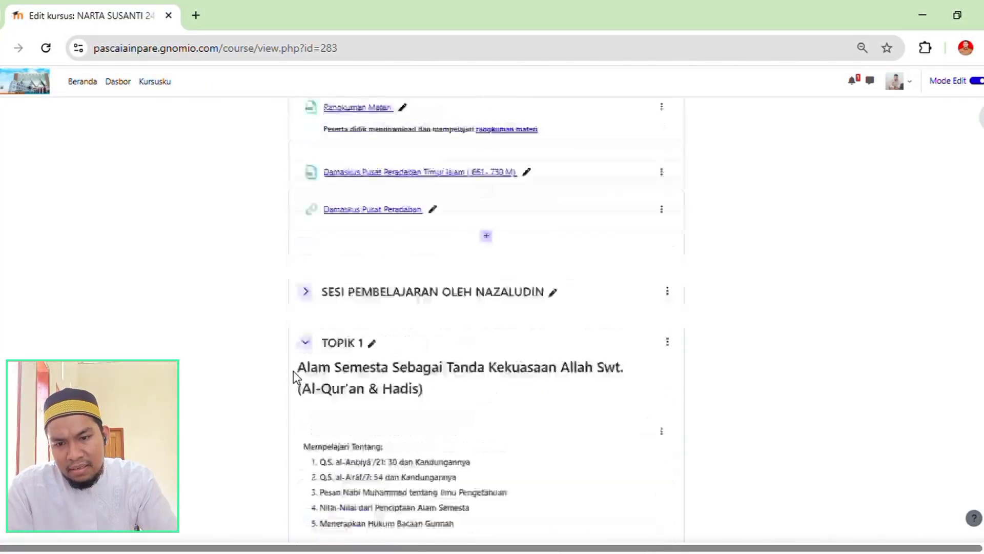
Add a new topic section between the second learning session's heading and its TOPIK 1.
{"action": "scroll", "coordinate": [280, 384], "scroll_direction": "down", "scroll_amount": 3}
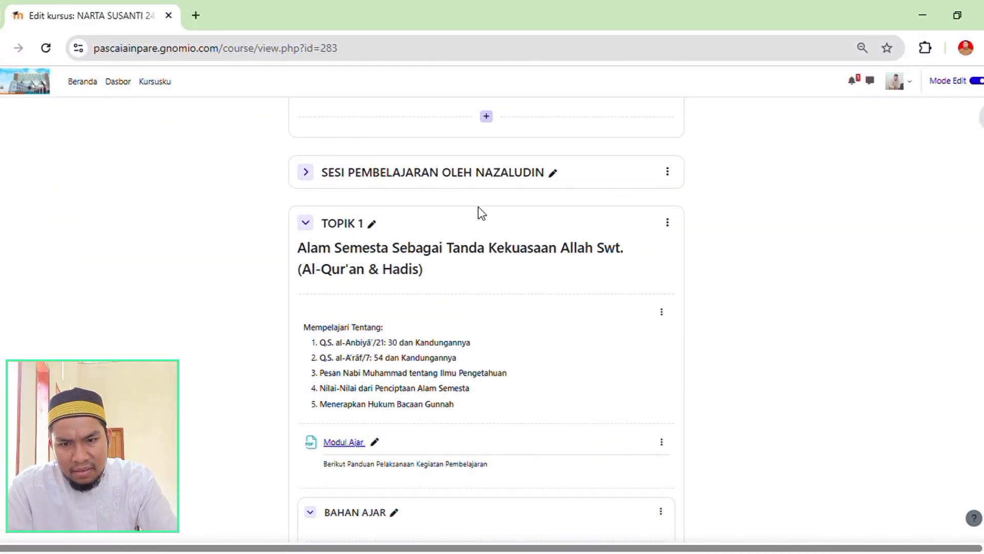
{"action": "scroll", "coordinate": [519, 285], "scroll_direction": "up", "scroll_amount": 3}
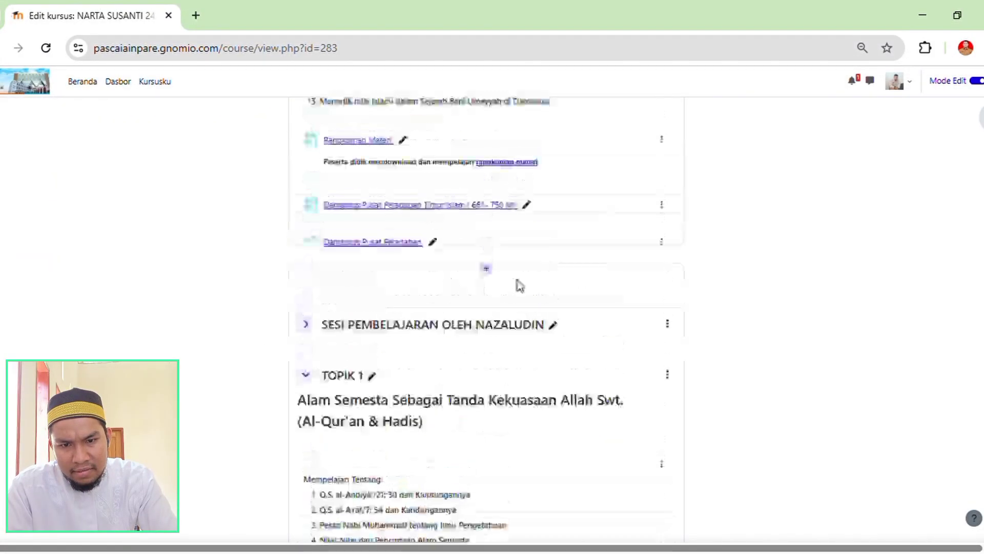
{"action": "scroll", "coordinate": [461, 362], "scroll_direction": "down", "scroll_amount": 3}
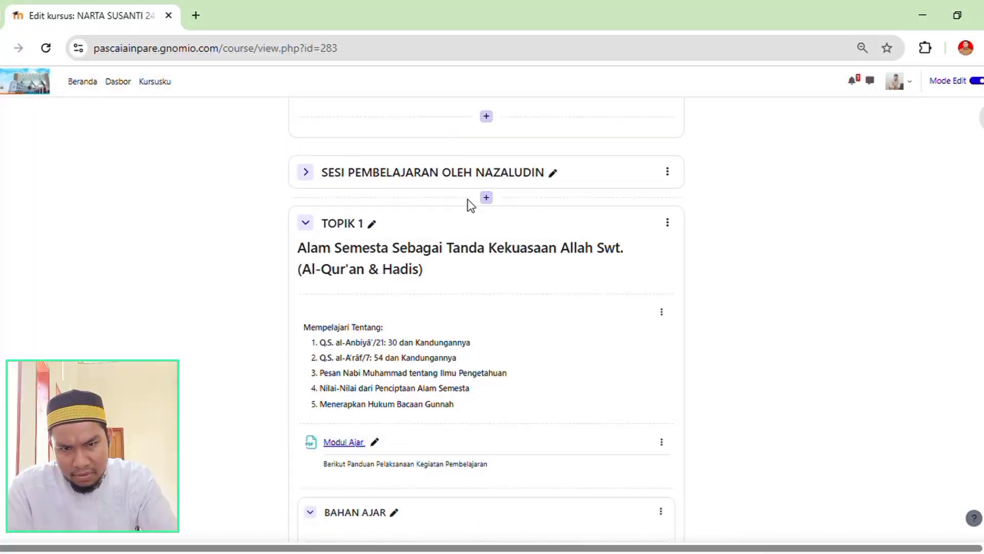
{"action": "left_click", "coordinate": [494, 200]}
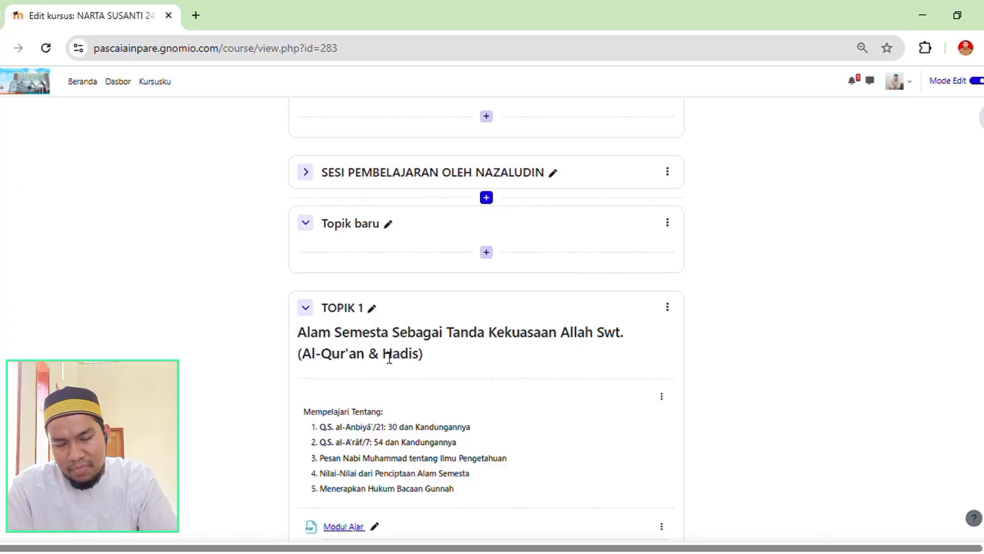
Open the new topic section's settings and set its section name to "Topik 1".
{"action": "left_click", "coordinate": [388, 223]}
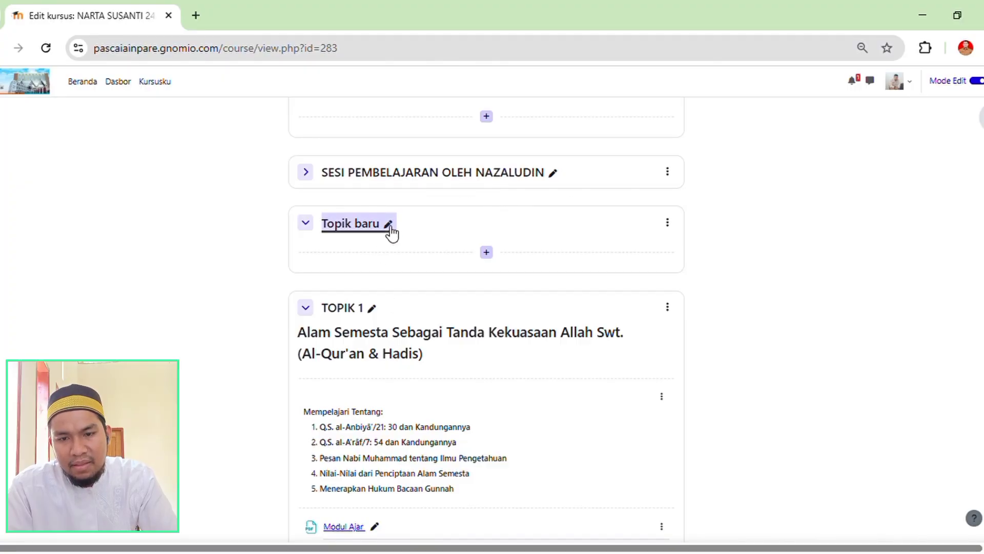
{"action": "left_click", "coordinate": [668, 222]}
{"action": "left_click", "coordinate": [643, 267]}
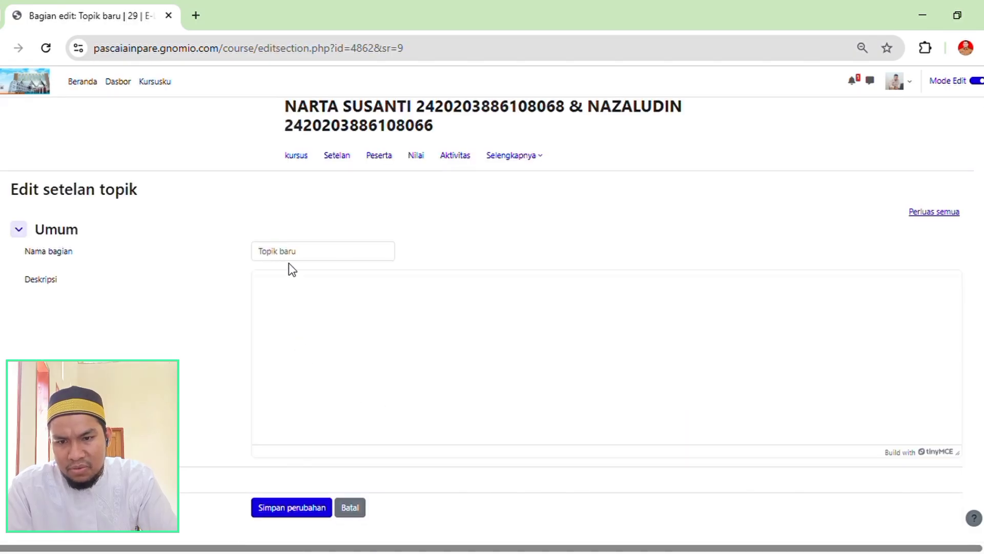
{"action": "left_click", "coordinate": [308, 253]}
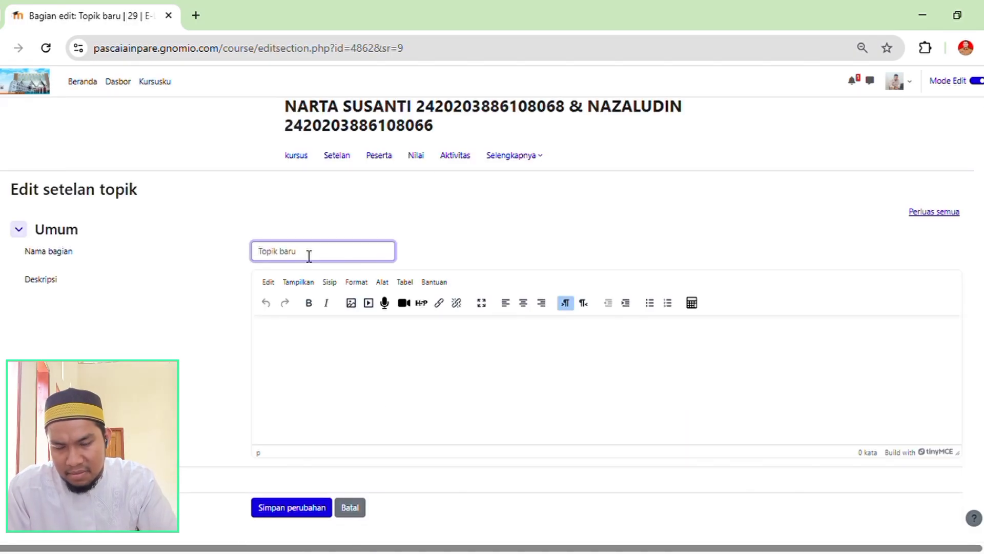
{"action": "type", "text": "T"}
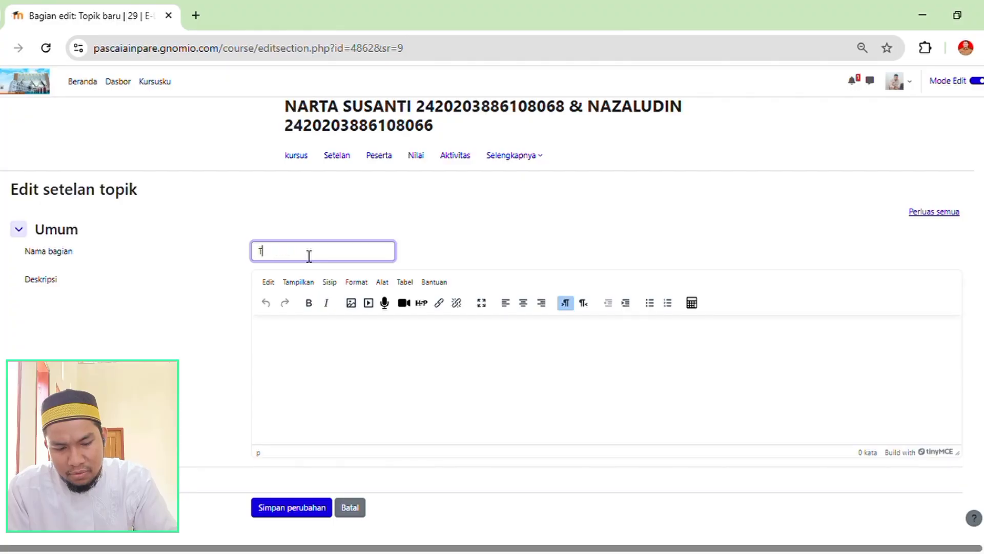
{"action": "type", "text": "opik"}
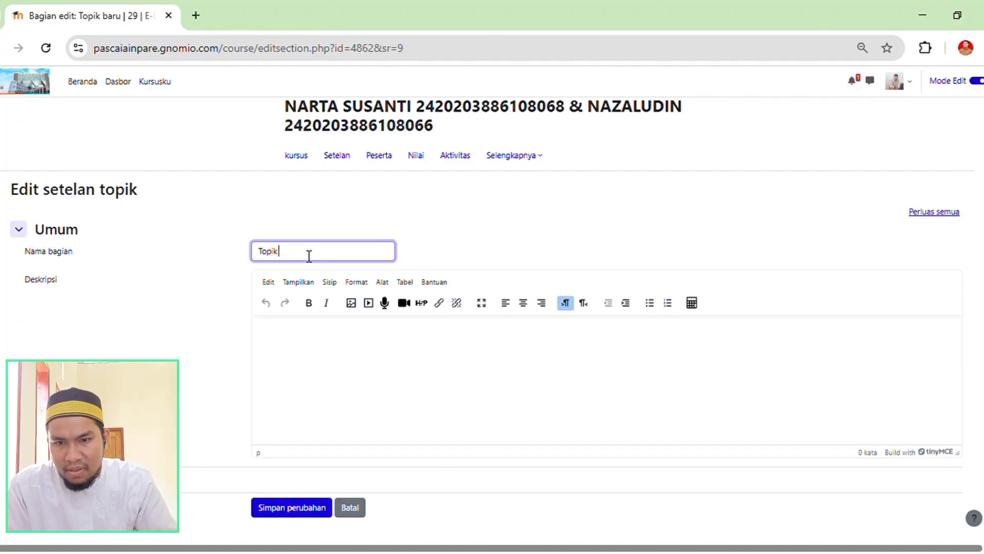
{"action": "type", "text": " 1"}
Enter "CONTOH" as the new section's description and save the changes.
{"action": "left_click", "coordinate": [303, 342]}
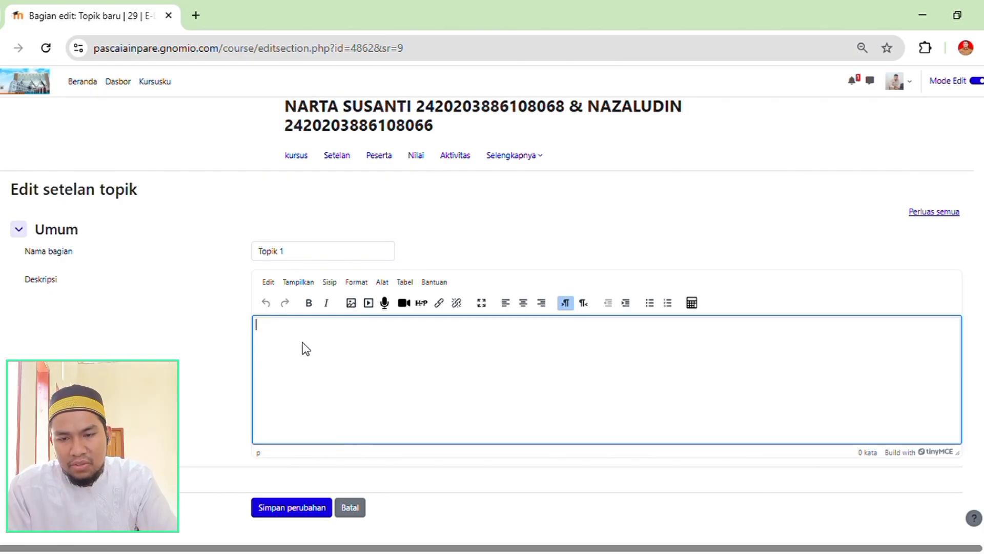
{"action": "scroll", "coordinate": [302, 343], "scroll_direction": "down", "scroll_amount": 1}
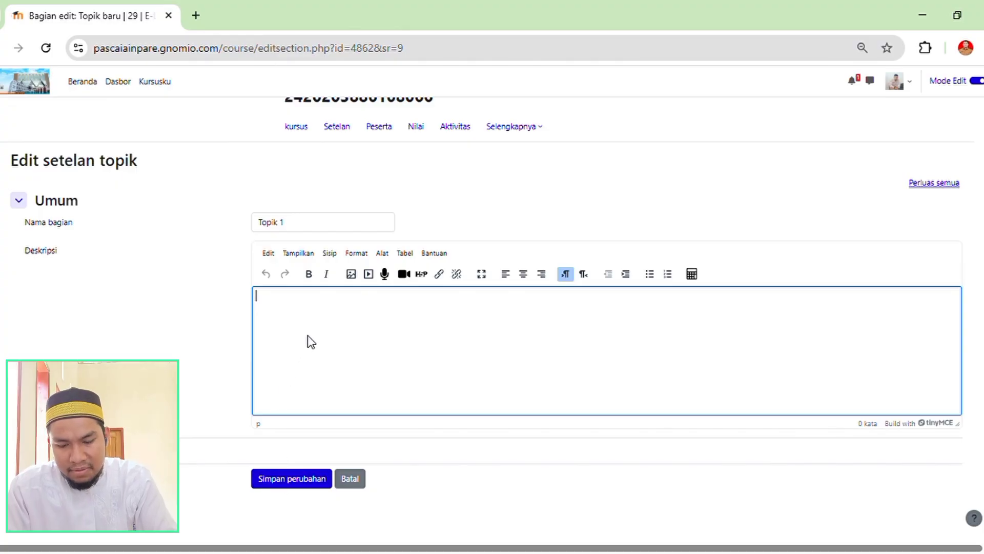
{"action": "type", "text": "d"}
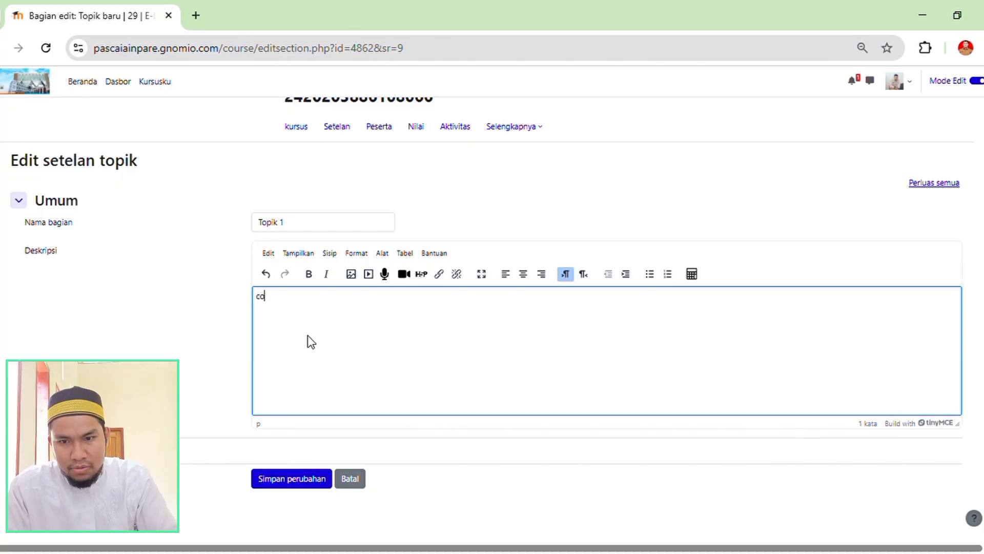
{"action": "type", "text": "CONTOH"}
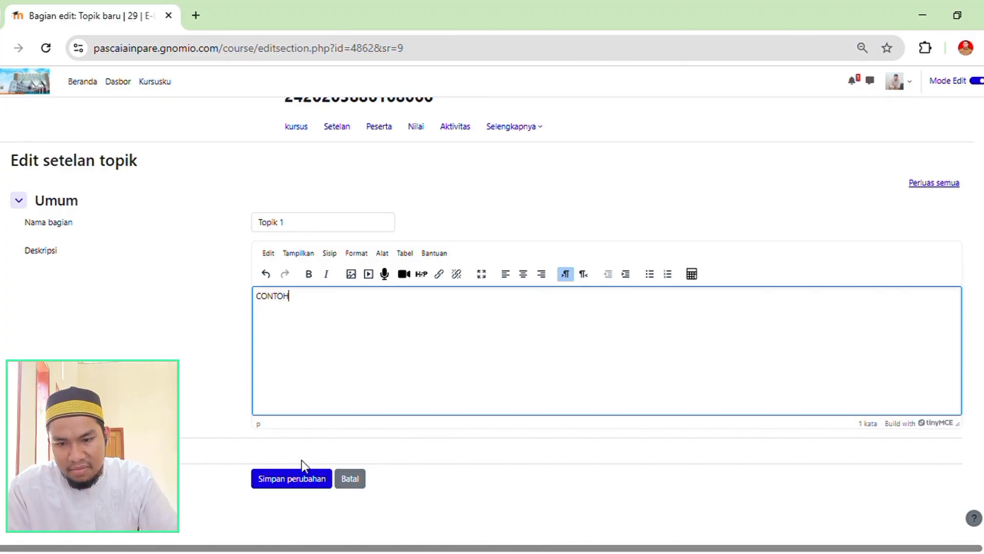
{"action": "left_click", "coordinate": [296, 475]}
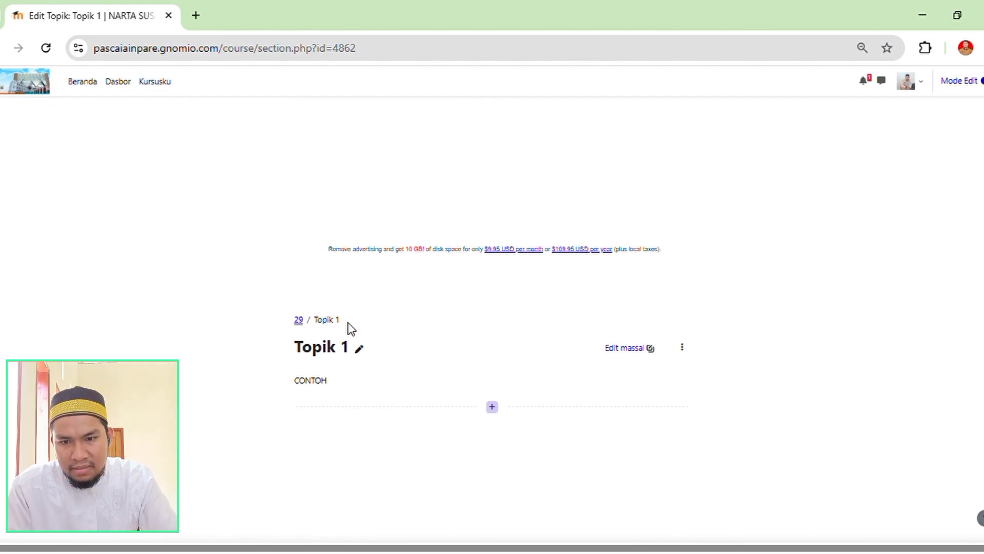
Return to the full course page and locate the new Topik 1 section under the second learning session's heading.
{"action": "left_click", "coordinate": [299, 321]}
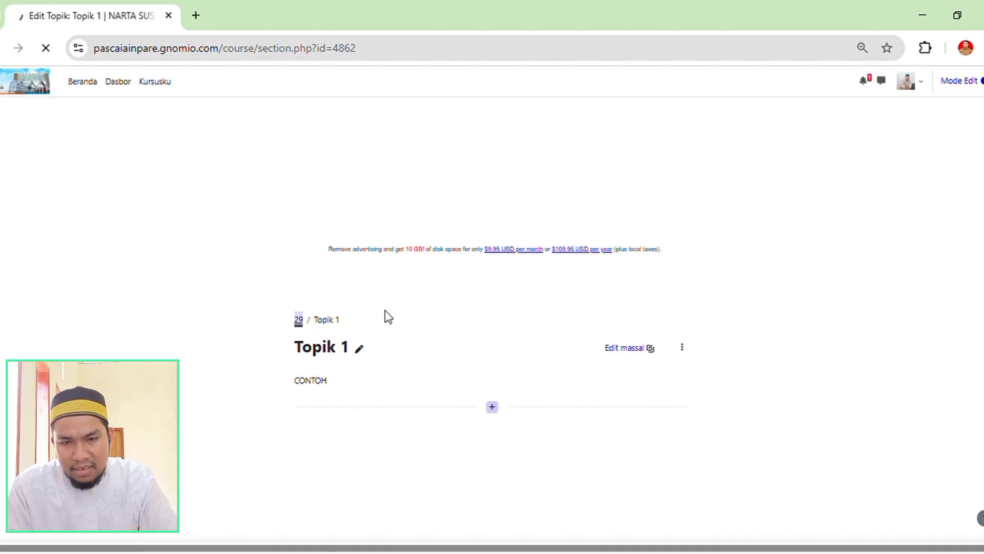
{"action": "scroll", "coordinate": [367, 292], "scroll_direction": "down", "scroll_amount": 9}
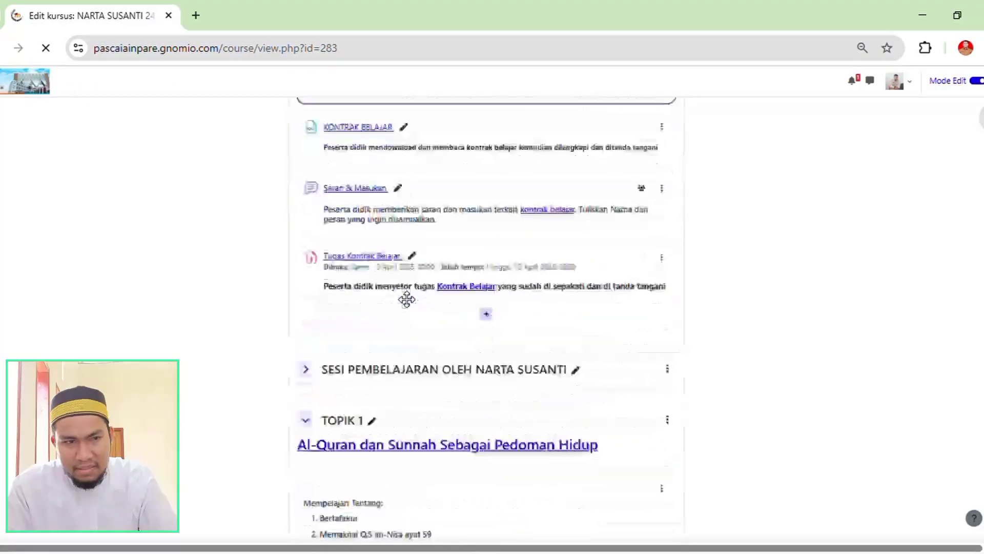
{"action": "scroll", "coordinate": [487, 318], "scroll_direction": "down", "scroll_amount": 15}
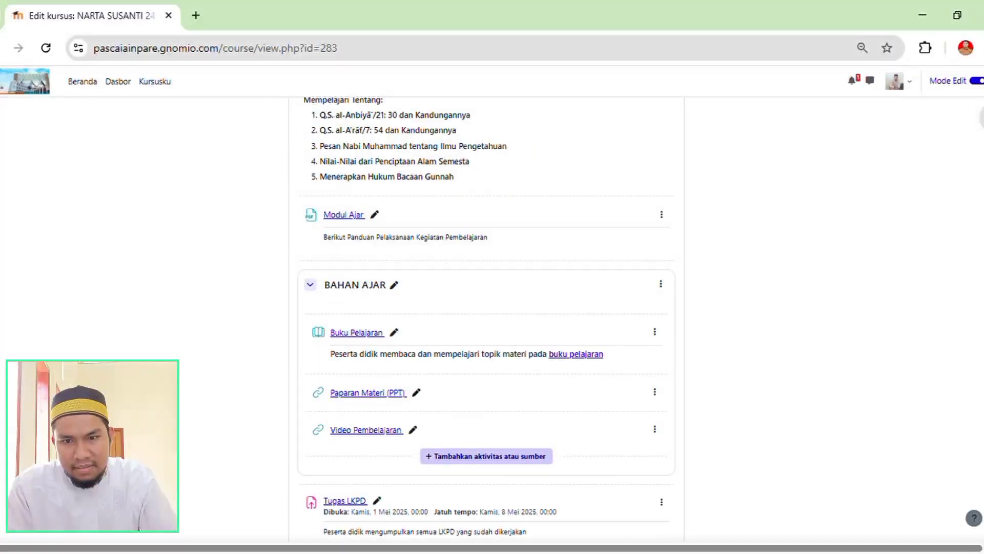
{"action": "scroll", "coordinate": [487, 317], "scroll_direction": "down", "scroll_amount": 17}
{"action": "scroll", "coordinate": [487, 318], "scroll_direction": "up", "scroll_amount": 13}
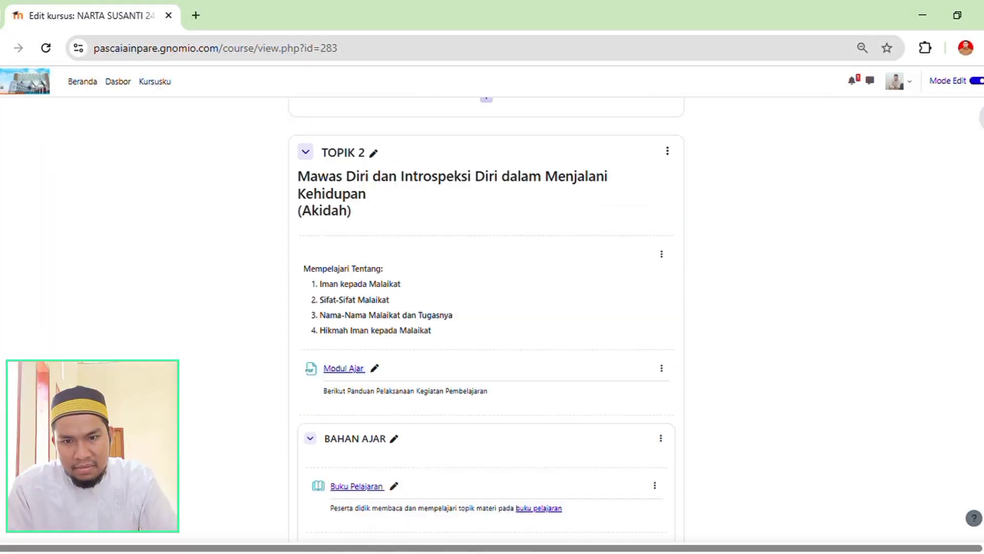
{"action": "scroll", "coordinate": [821, 330], "scroll_direction": "up", "scroll_amount": 10}
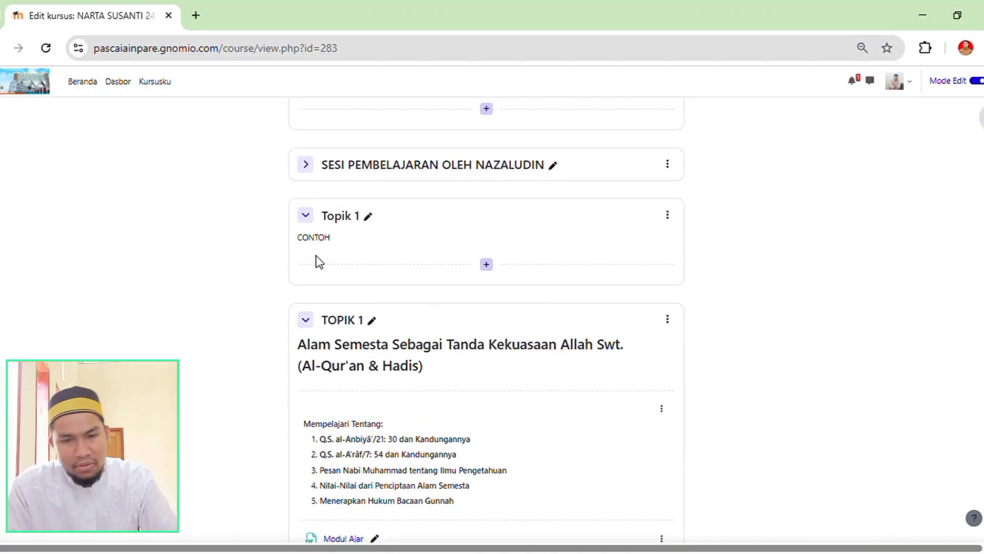
Compare the new Topik 1 section with the existing TOPIK 1 below it, including its Mempelajari Tentang list, Modul Ajar and BAHAN AJAR.
{"action": "scroll", "coordinate": [348, 279], "scroll_direction": "down", "scroll_amount": 2}
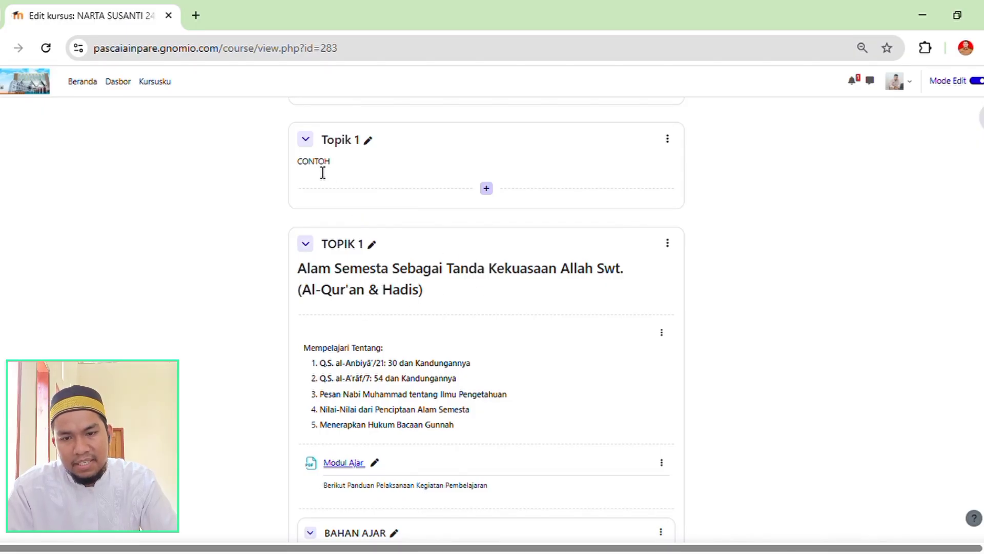
{"action": "scroll", "coordinate": [333, 307], "scroll_direction": "down", "scroll_amount": 5}
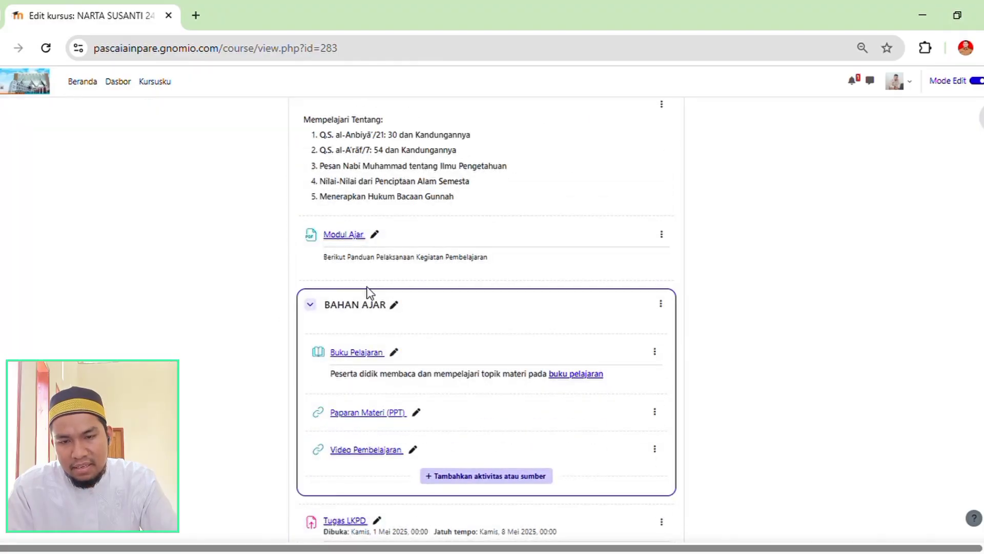
{"action": "scroll", "coordinate": [367, 291], "scroll_direction": "up", "scroll_amount": 8}
{"action": "scroll", "coordinate": [436, 335], "scroll_direction": "down", "scroll_amount": 3}
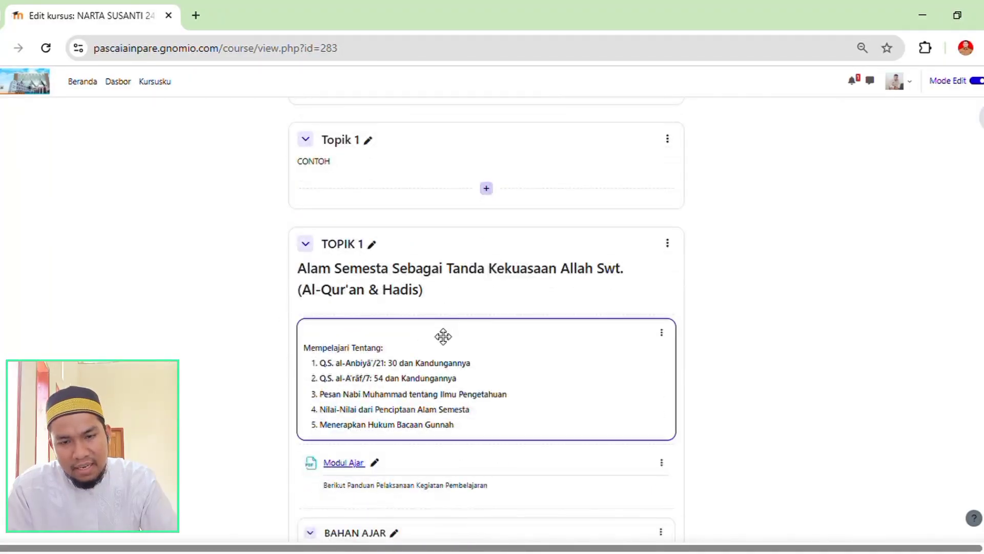
{"action": "scroll", "coordinate": [440, 303], "scroll_direction": "down", "scroll_amount": 5}
{"action": "scroll", "coordinate": [436, 313], "scroll_direction": "up", "scroll_amount": 4}
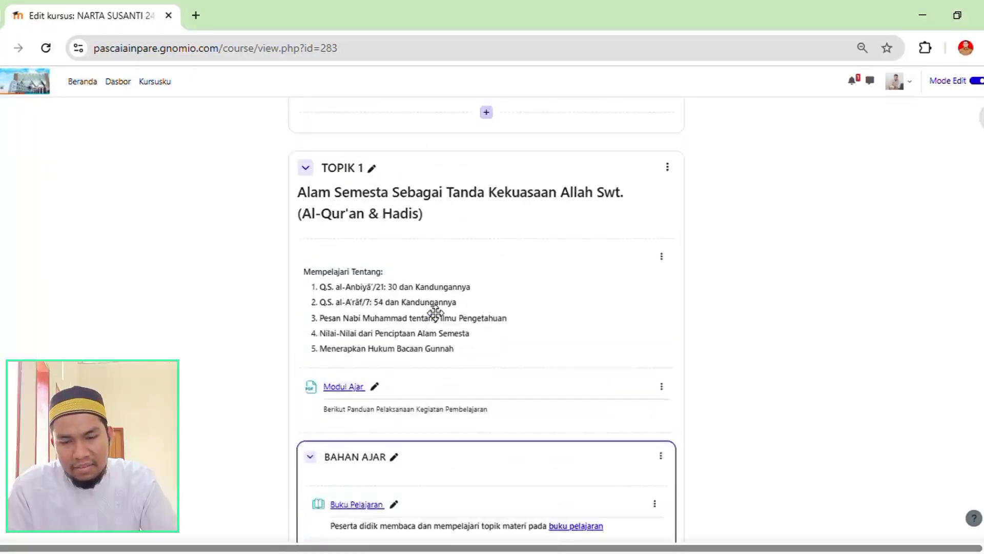
Start adding an Area teks dan media item to the new Topik 1 section marked CONTOH.
{"action": "scroll", "coordinate": [435, 313], "scroll_direction": "up", "scroll_amount": 2}
{"action": "scroll", "coordinate": [387, 287], "scroll_direction": "down", "scroll_amount": 3}
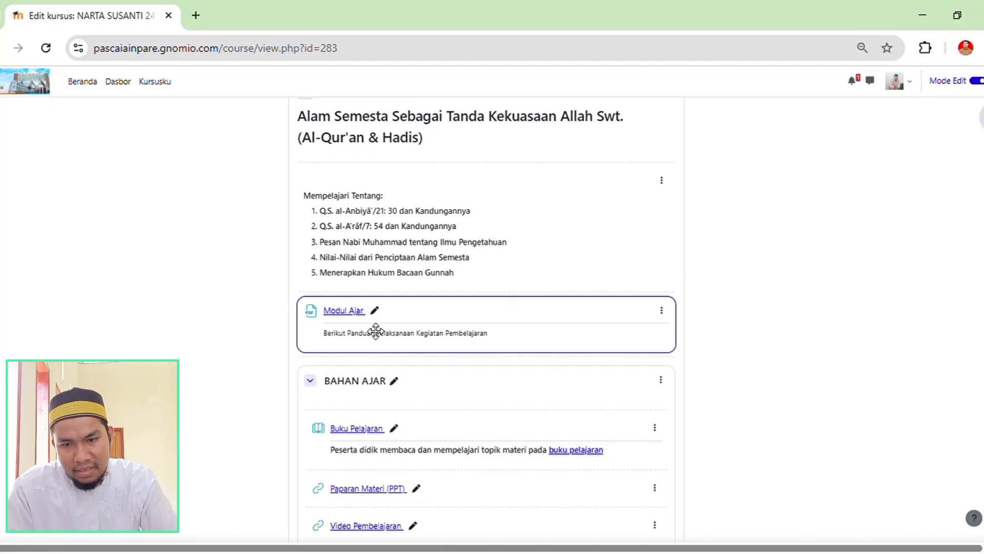
{"action": "scroll", "coordinate": [413, 403], "scroll_direction": "down", "scroll_amount": 3}
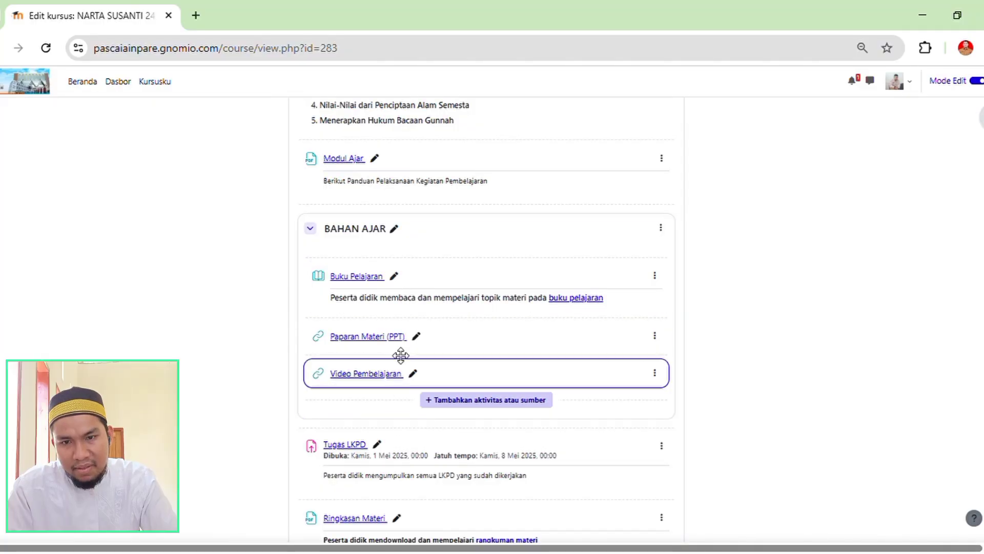
{"action": "scroll", "coordinate": [404, 214], "scroll_direction": "up", "scroll_amount": 4}
{"action": "scroll", "coordinate": [428, 213], "scroll_direction": "down", "scroll_amount": 3}
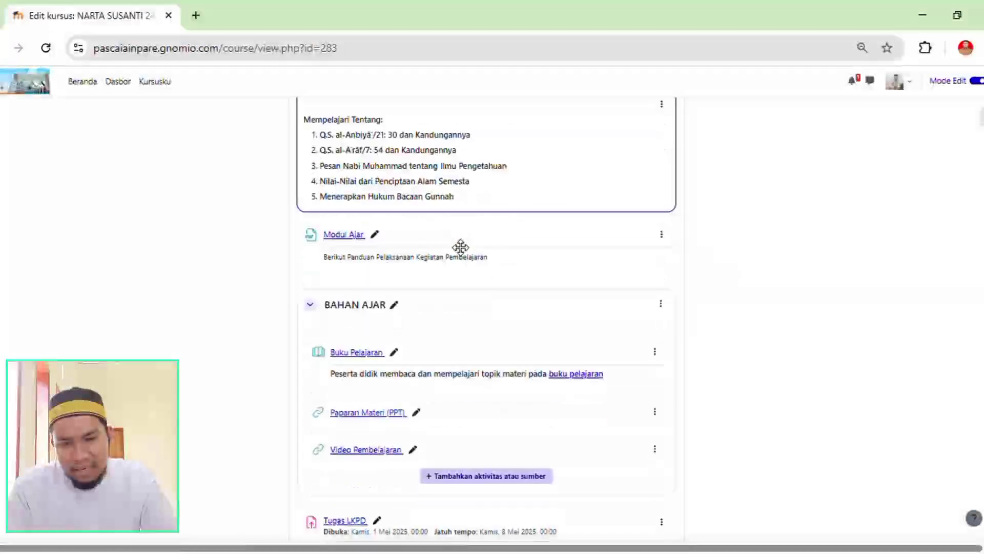
{"action": "scroll", "coordinate": [469, 320], "scroll_direction": "up", "scroll_amount": 5}
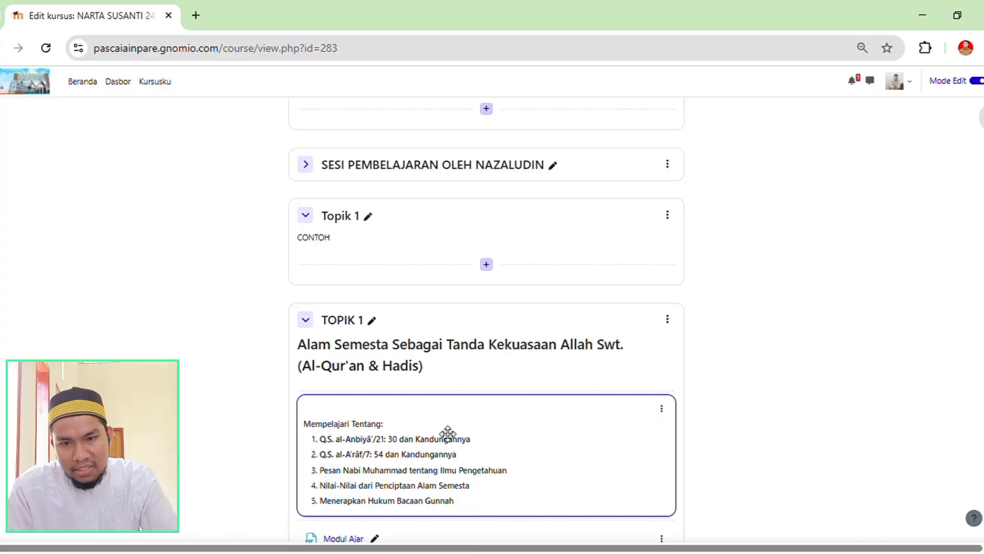
{"action": "left_click", "coordinate": [487, 265]}
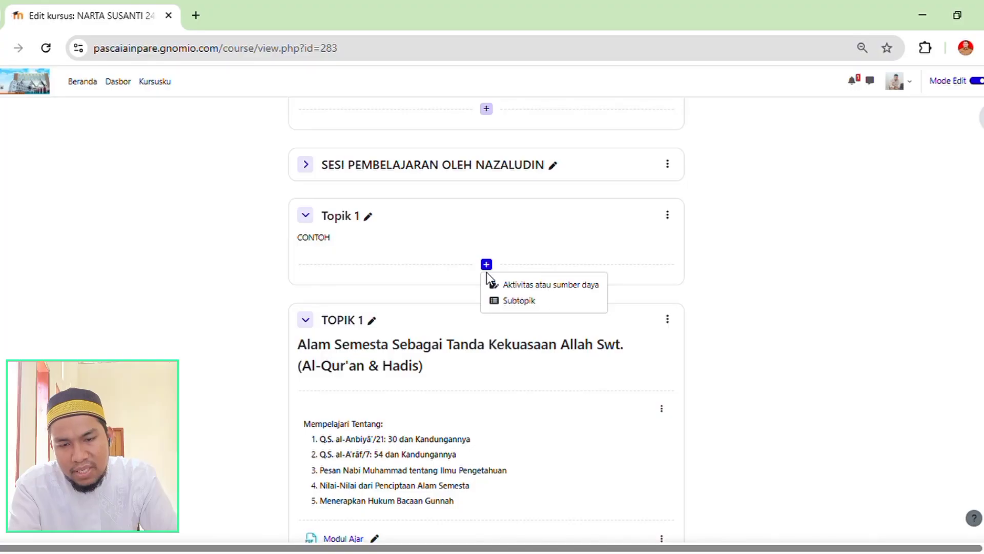
{"action": "left_click", "coordinate": [519, 285]}
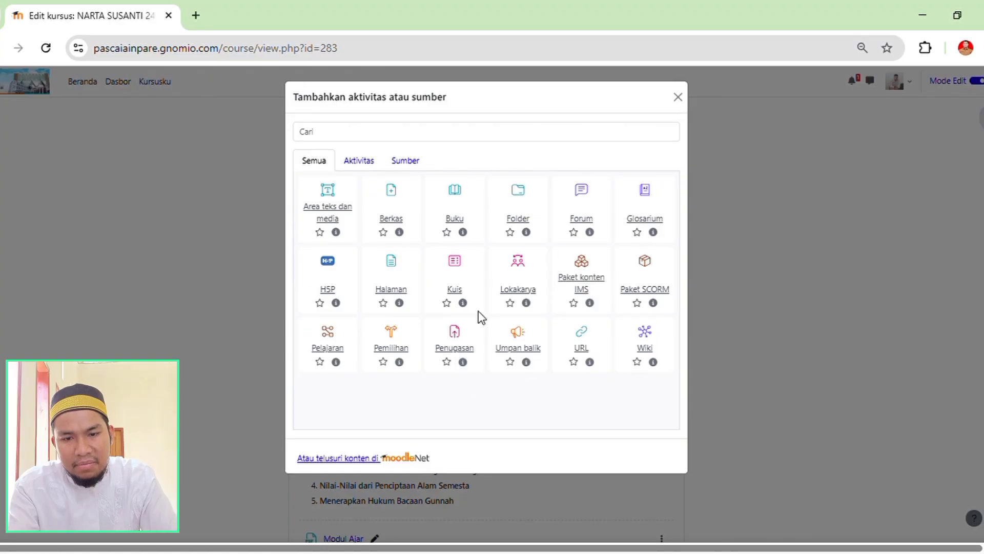
{"action": "left_click", "coordinate": [332, 202]}
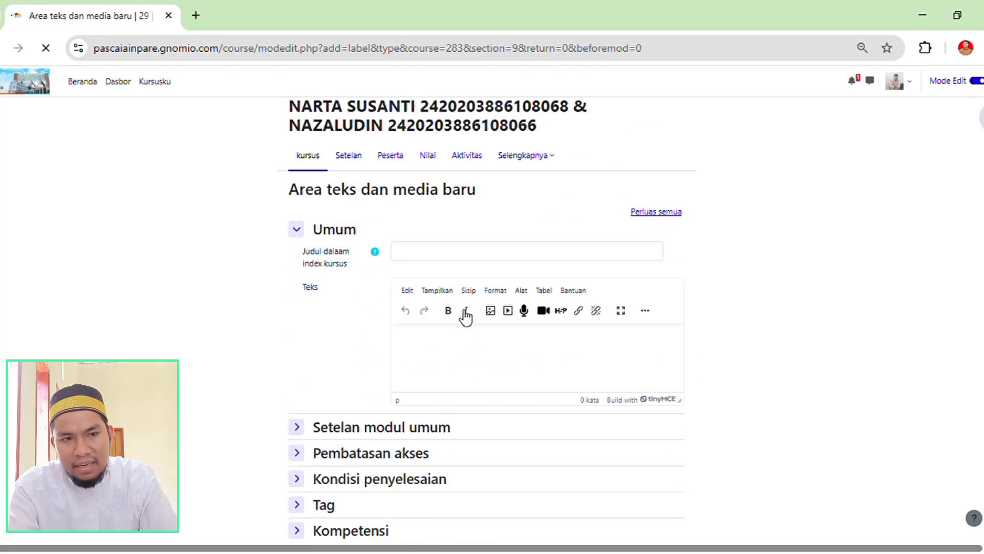
{"action": "scroll", "coordinate": [451, 308], "scroll_direction": "down", "scroll_amount": 1}
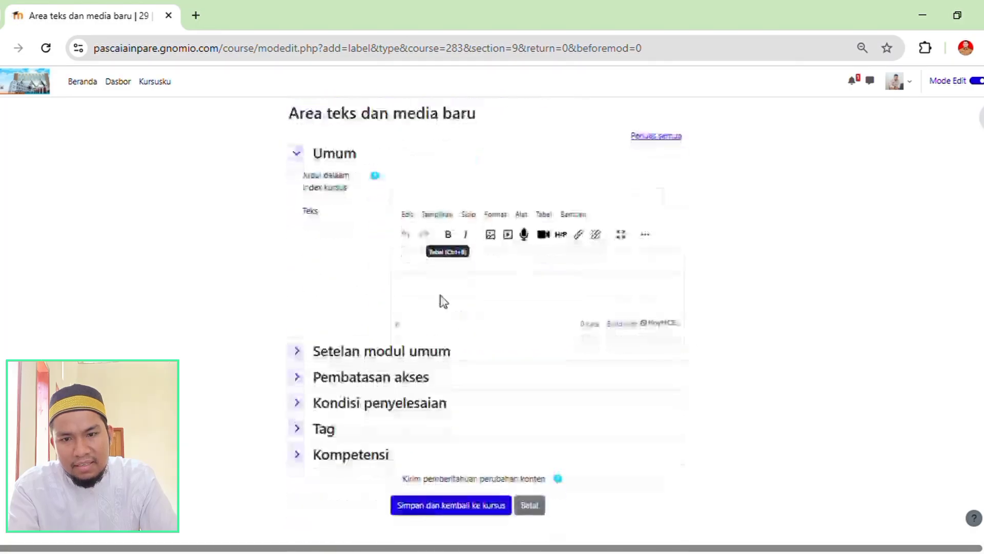
Enter "CATATATAN" as the text and media item's title in the course index.
{"action": "left_click", "coordinate": [415, 184]}
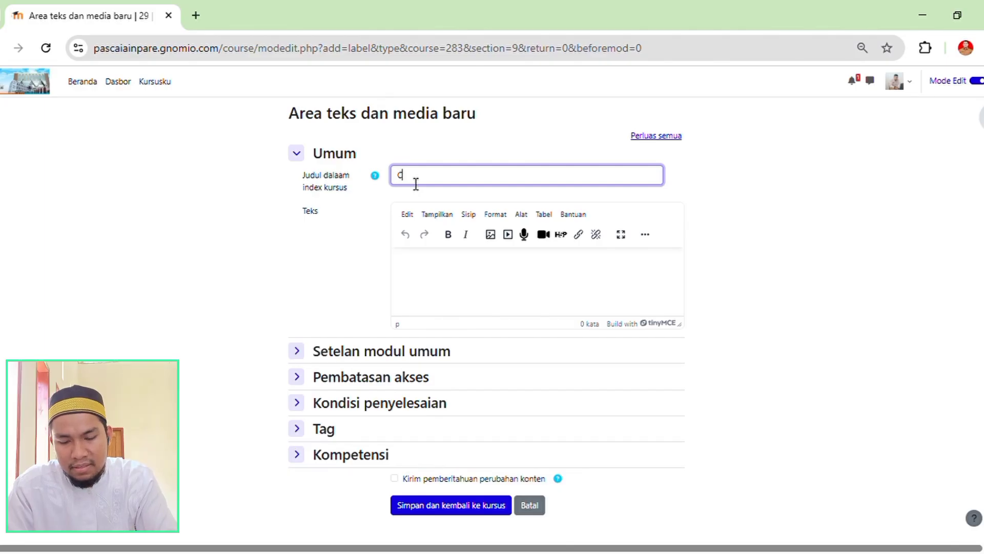
{"action": "type", "text": "CATATAT"}
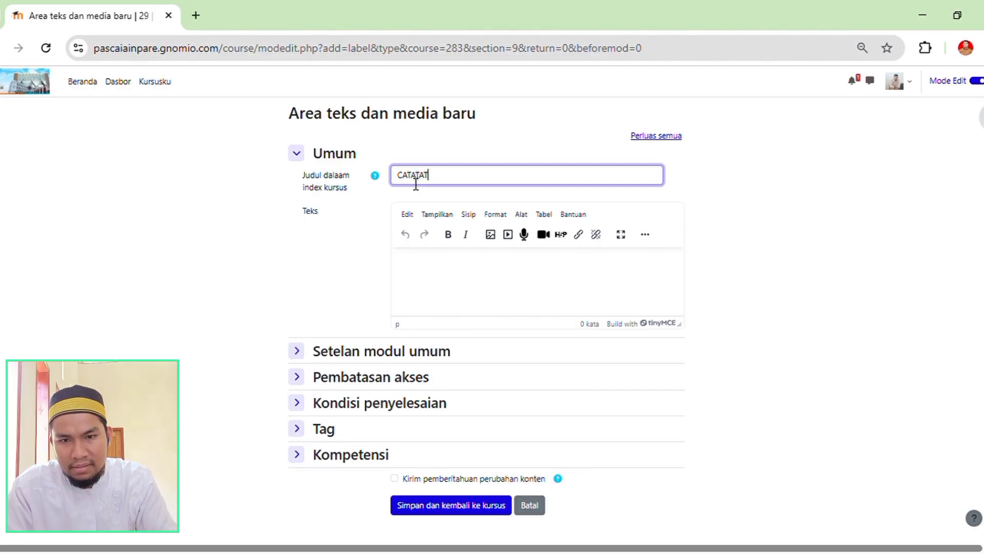
{"action": "type", "text": "AN"}
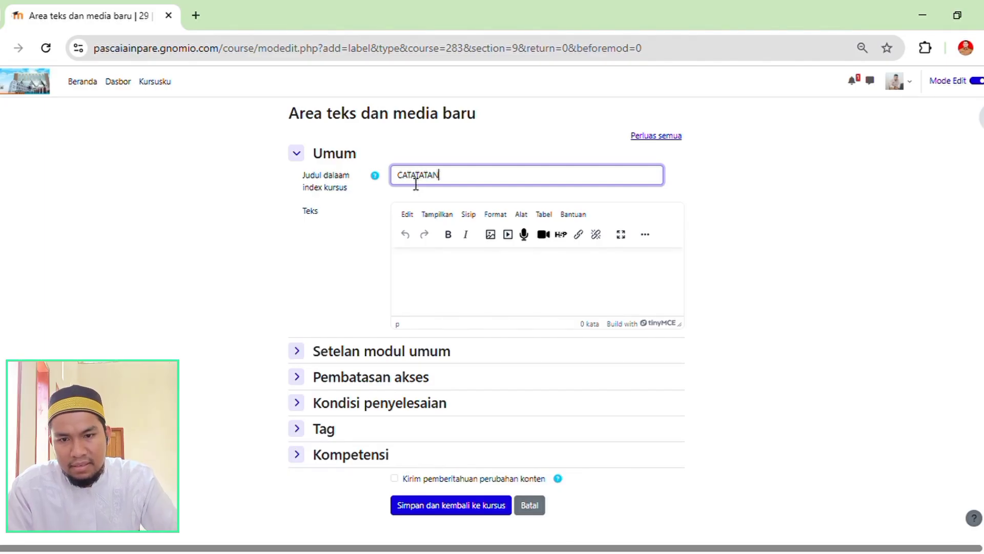
Enter "Siswa mencatat rangkuman" as the item's text, save it and return to the course.
{"action": "left_click", "coordinate": [420, 264]}
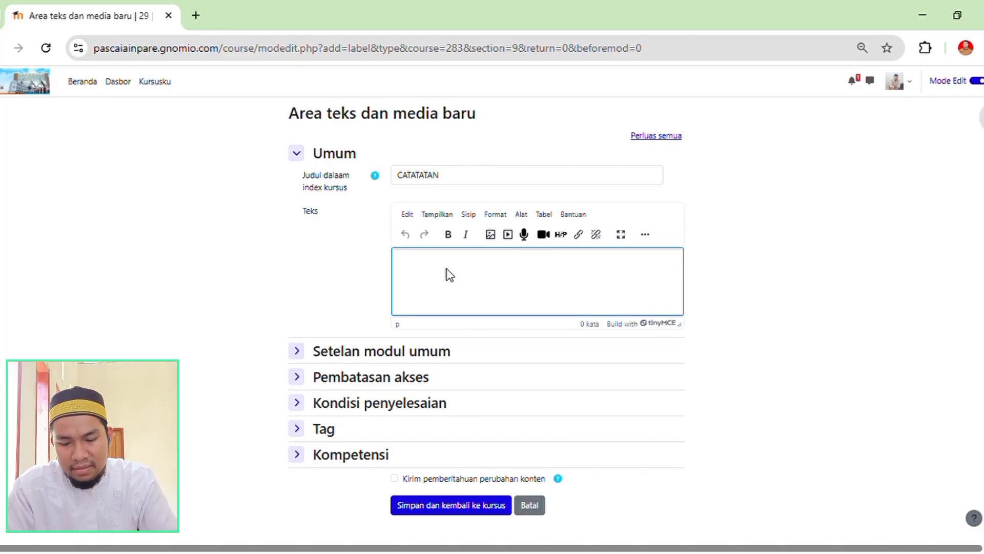
{"action": "type", "text": "S"}
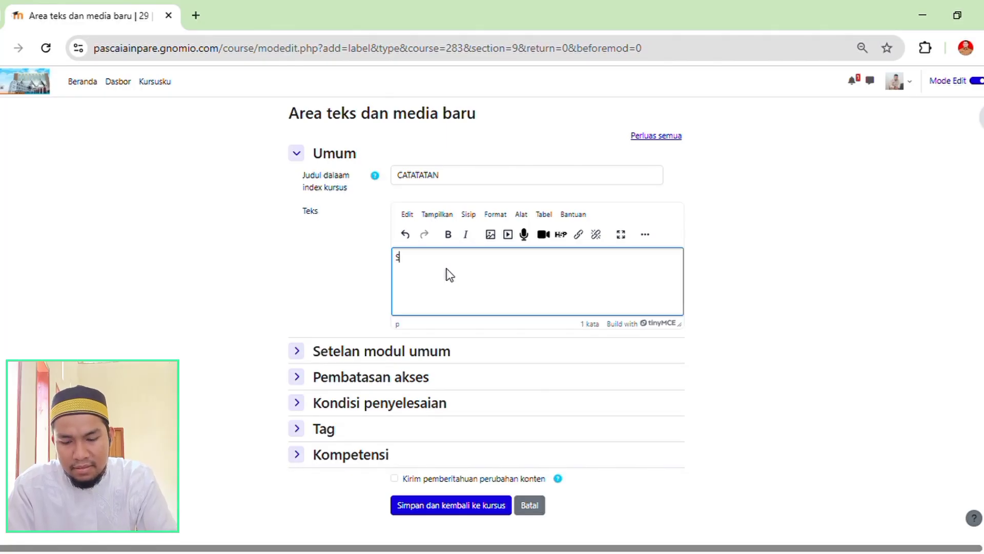
{"action": "type", "text": "iswa"}
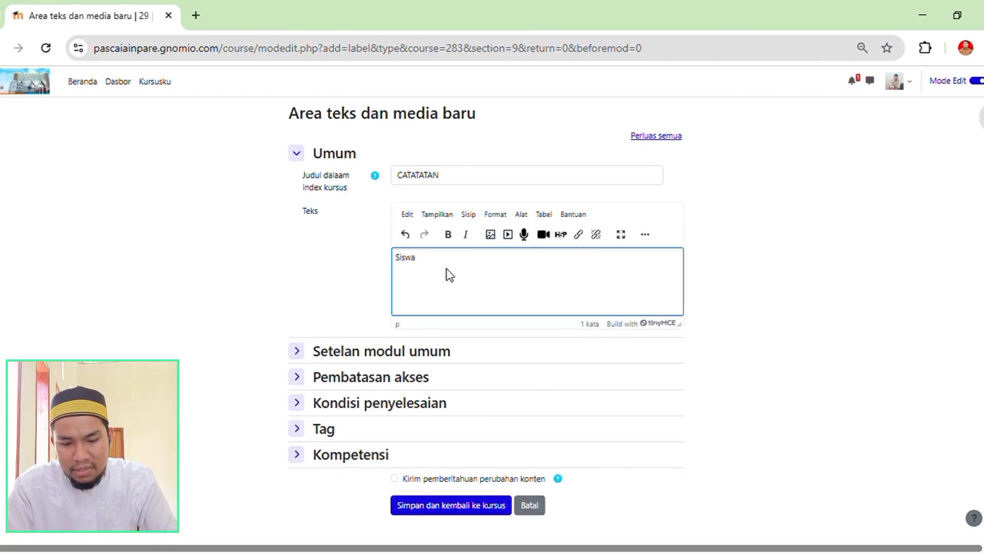
{"action": "type", "text": " mencatat"}
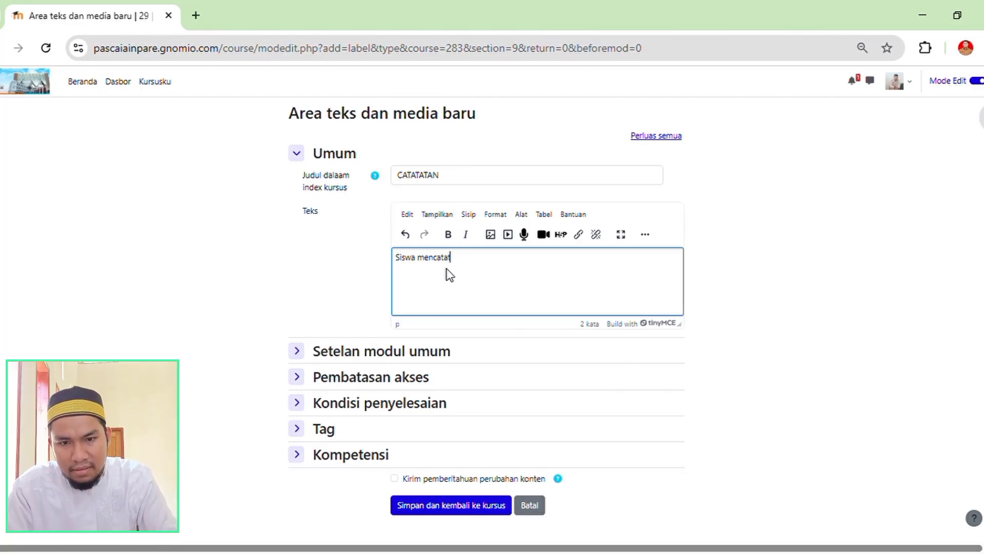
{"action": "type", "text": " ran"}
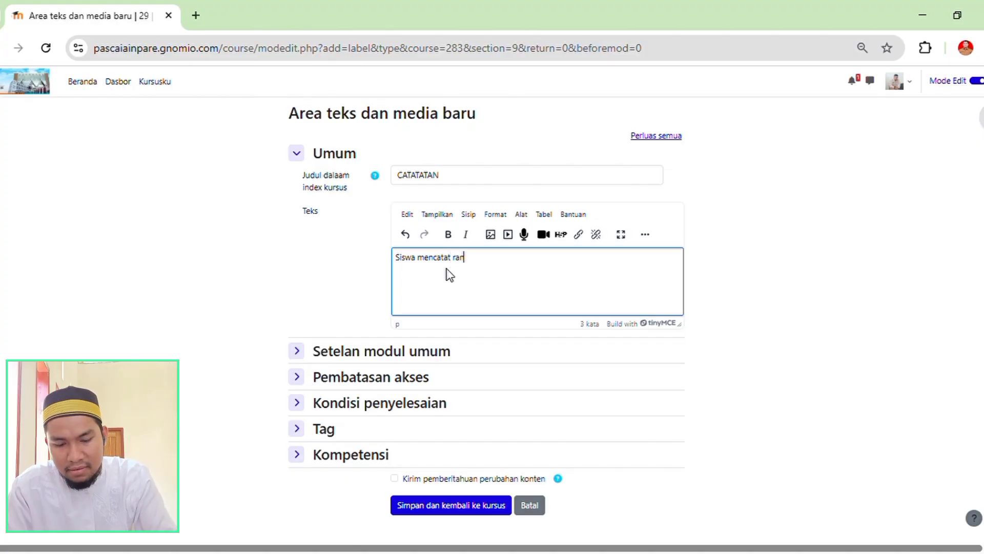
{"action": "type", "text": "gkuman"}
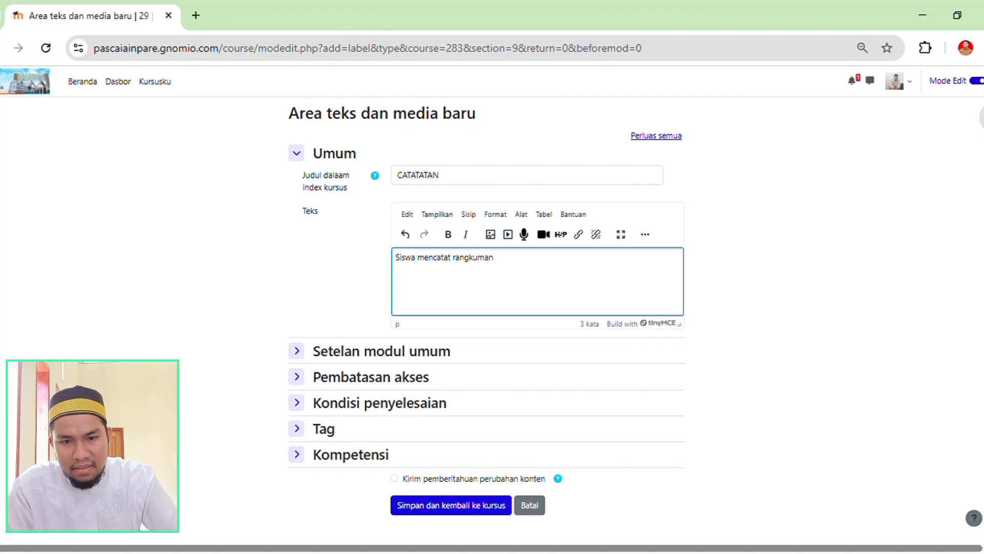
{"action": "scroll", "coordinate": [436, 362], "scroll_direction": "down", "scroll_amount": 1}
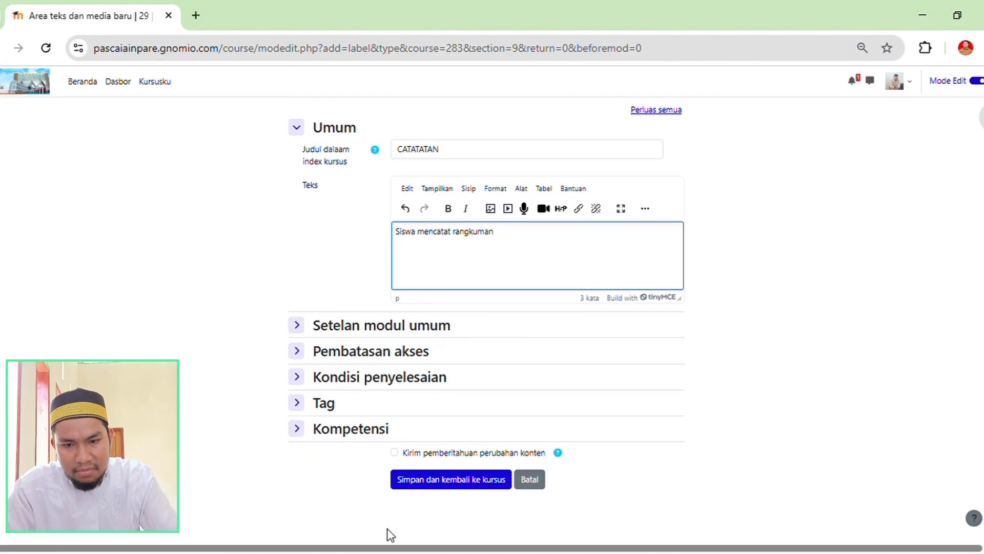
{"action": "left_click", "coordinate": [416, 479]}
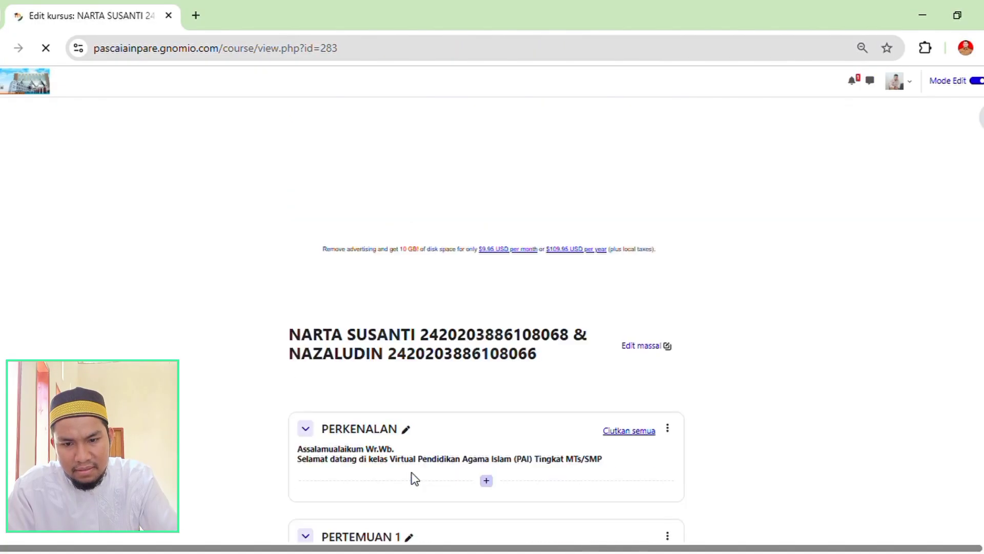
Locate the new text item inside the Topik 1 section on the course page.
{"action": "scroll", "coordinate": [406, 456], "scroll_direction": "down", "scroll_amount": 7}
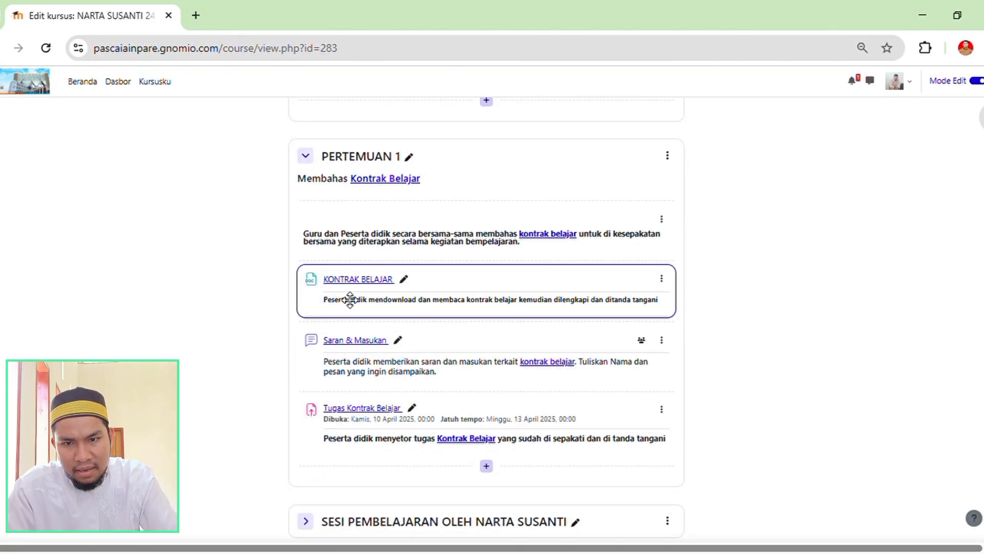
{"action": "scroll", "coordinate": [431, 318], "scroll_direction": "down", "scroll_amount": 10}
{"action": "scroll", "coordinate": [433, 343], "scroll_direction": "down", "scroll_amount": 10}
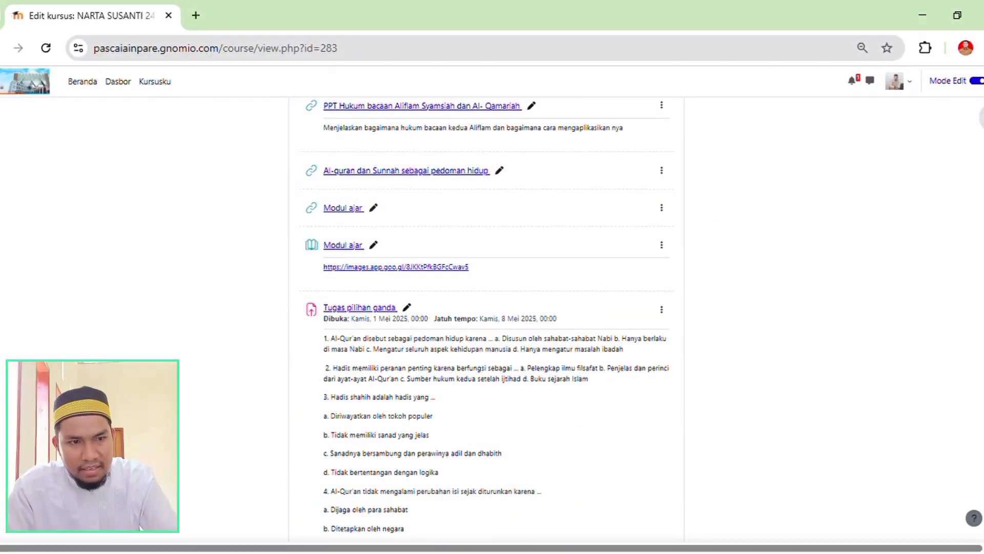
{"action": "scroll", "coordinate": [486, 318], "scroll_direction": "down", "scroll_amount": 15}
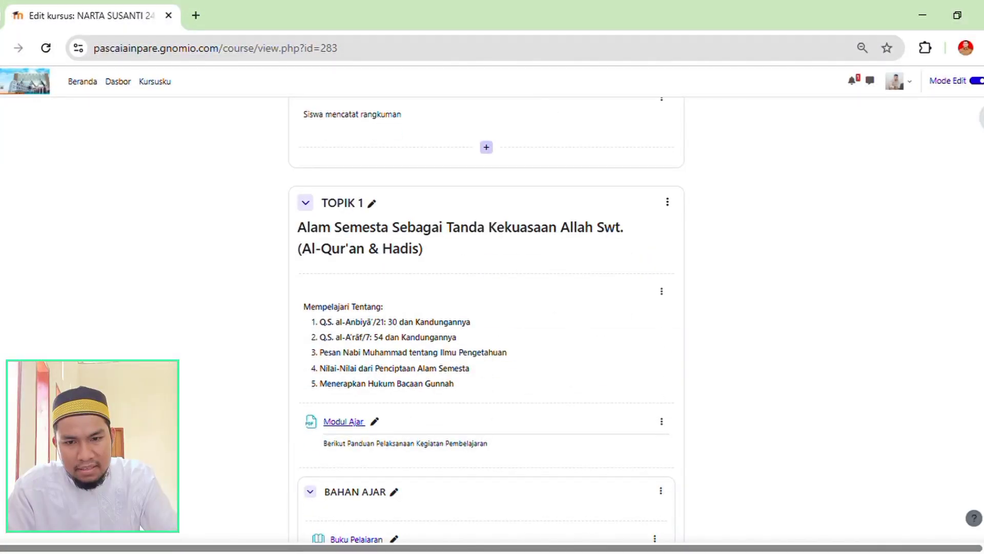
{"action": "scroll", "coordinate": [461, 336], "scroll_direction": "down", "scroll_amount": 10}
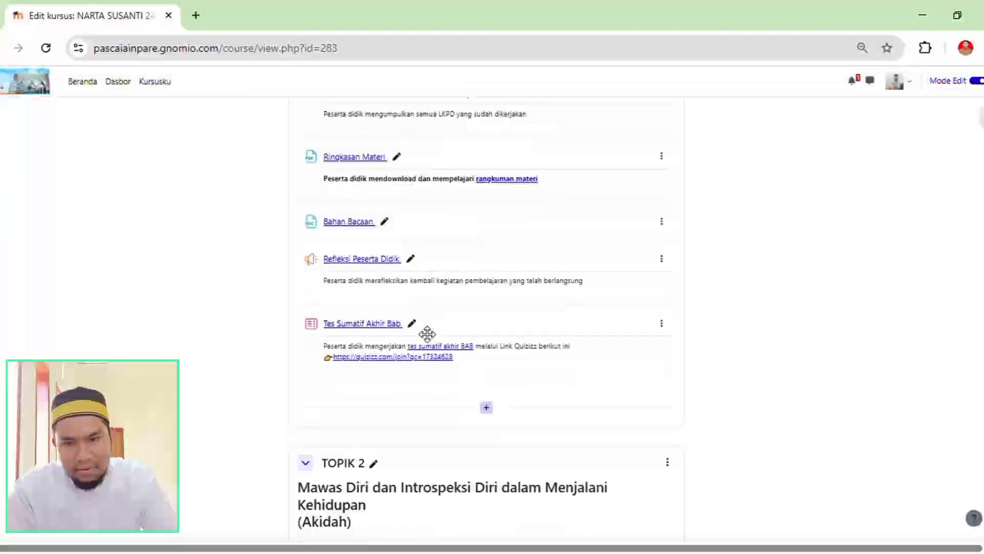
{"action": "scroll", "coordinate": [418, 370], "scroll_direction": "up", "scroll_amount": 15}
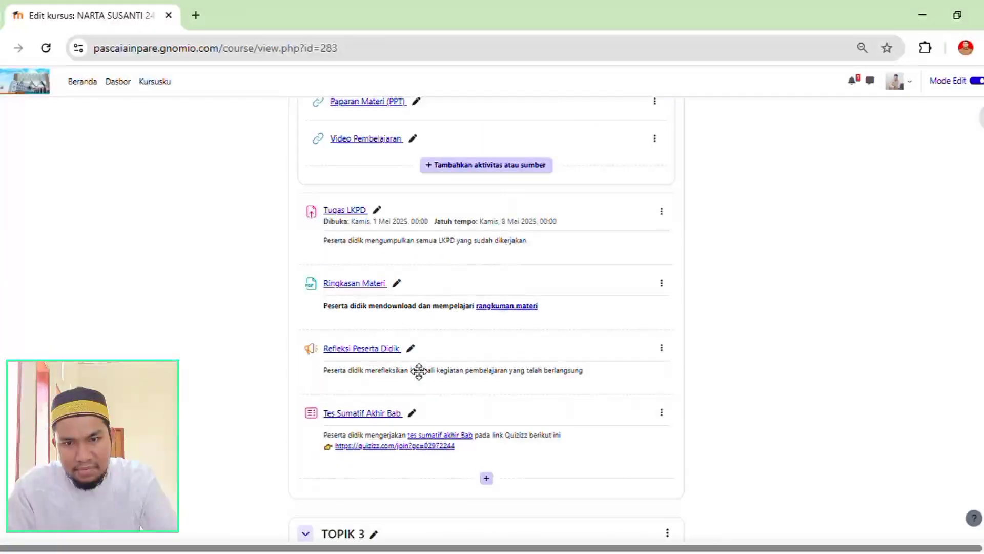
{"action": "scroll", "coordinate": [407, 330], "scroll_direction": "up", "scroll_amount": 9}
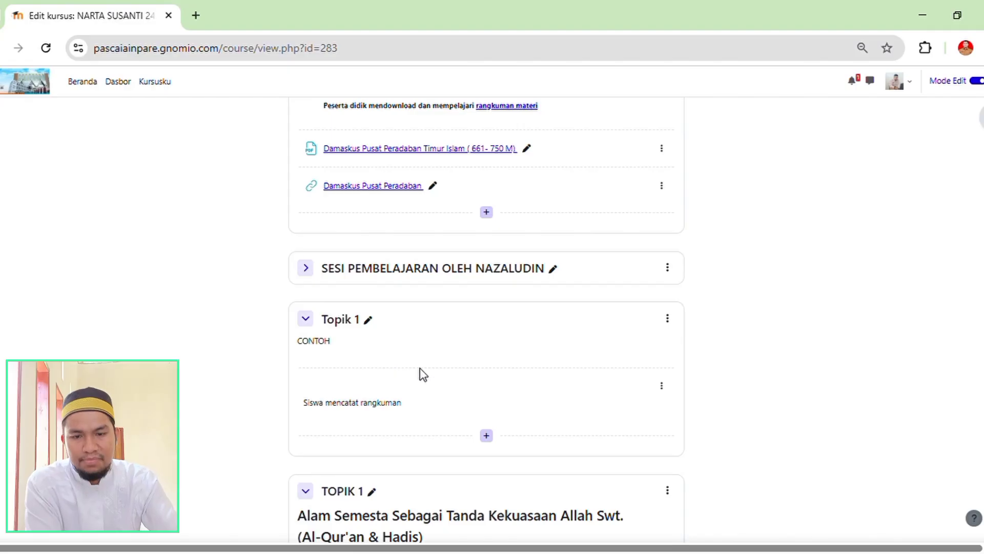
Compare Topik 1 with the existing TOPIK 1, review the activity and resource types available for it, and close the chooser.
{"action": "scroll", "coordinate": [436, 398], "scroll_direction": "down", "scroll_amount": 3}
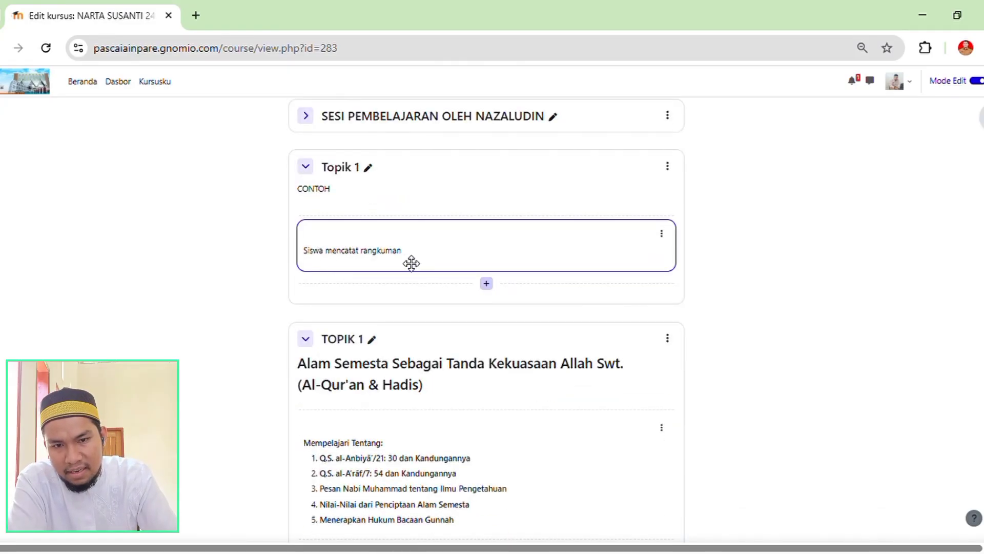
{"action": "scroll", "coordinate": [380, 340], "scroll_direction": "down", "scroll_amount": 4}
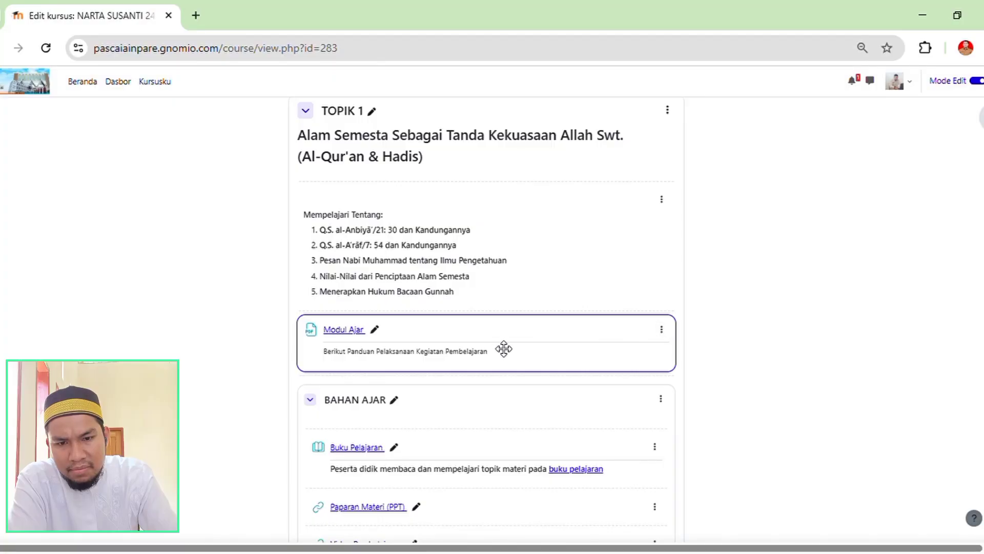
{"action": "scroll", "coordinate": [483, 348], "scroll_direction": "down", "scroll_amount": 1}
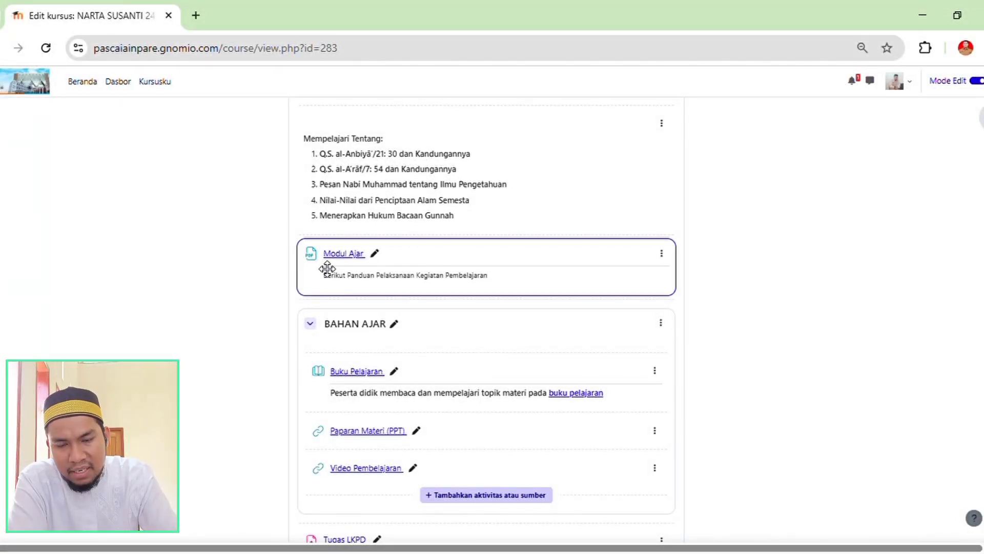
{"action": "scroll", "coordinate": [515, 284], "scroll_direction": "up", "scroll_amount": 4}
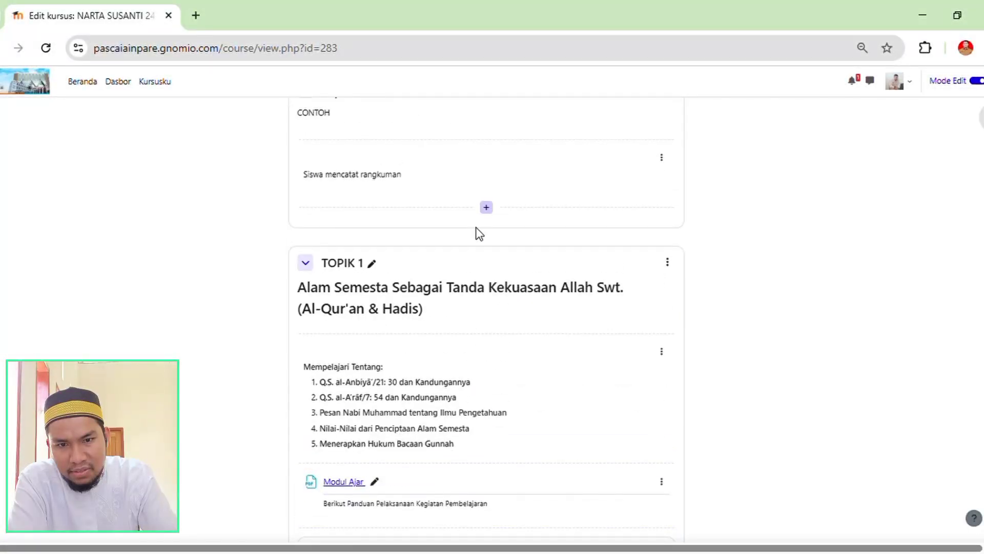
{"action": "left_click", "coordinate": [493, 208]}
{"action": "left_click", "coordinate": [498, 223]}
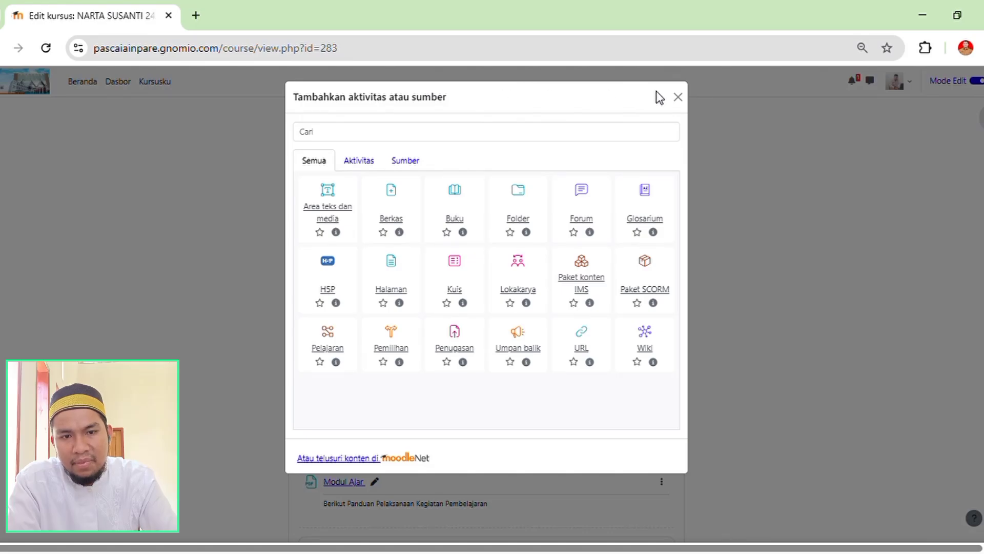
{"action": "left_click", "coordinate": [679, 97]}
Open the settings of the Paparan Materi (PPT) link in the BAHAN AJAR subsection of TOPIK 1.
{"action": "scroll", "coordinate": [461, 267], "scroll_direction": "down", "scroll_amount": 3}
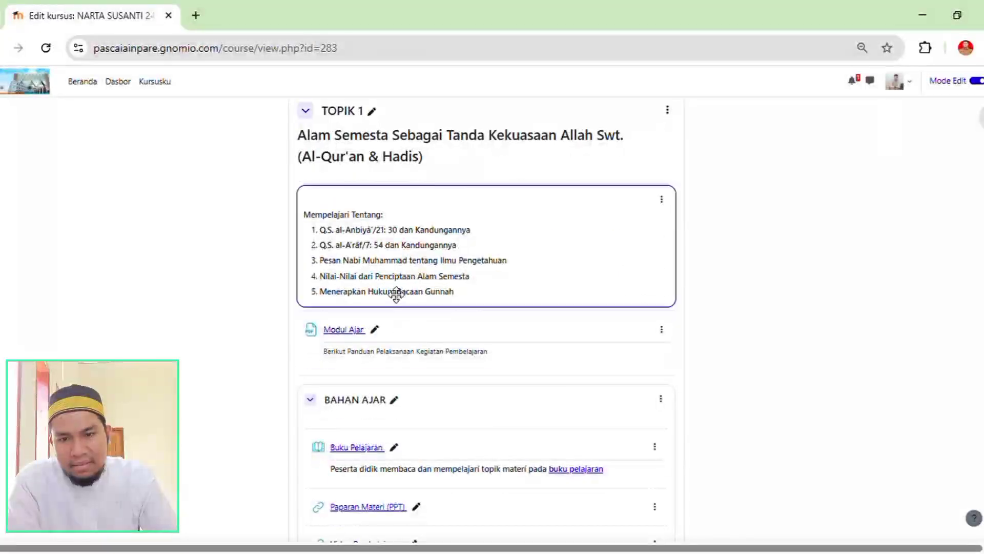
{"action": "scroll", "coordinate": [411, 275], "scroll_direction": "up", "scroll_amount": 1}
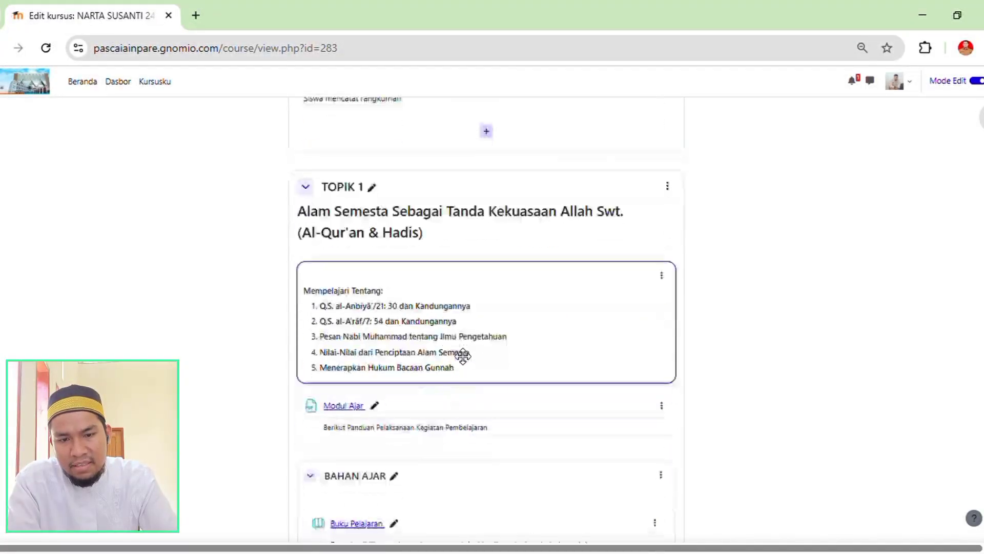
{"action": "scroll", "coordinate": [523, 332], "scroll_direction": "down", "scroll_amount": 3}
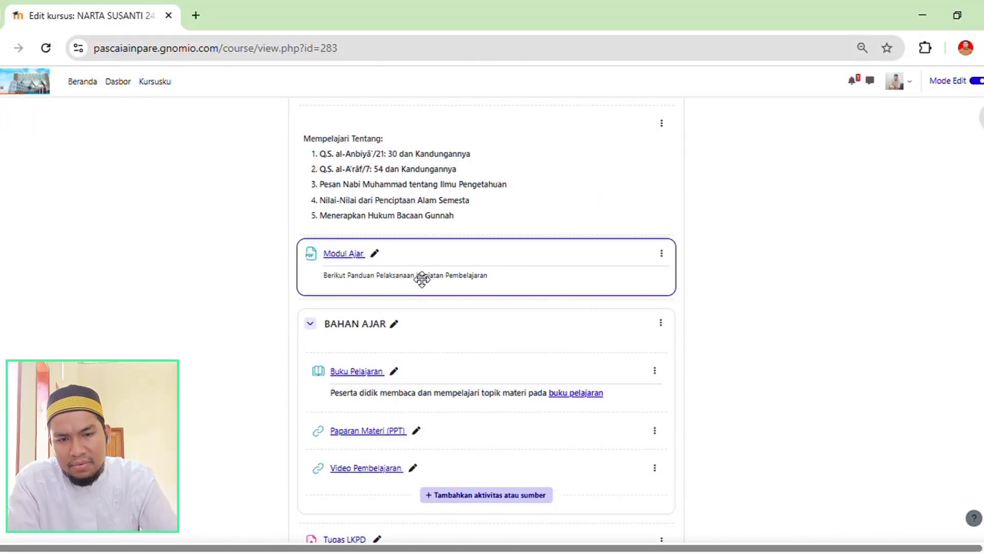
{"action": "scroll", "coordinate": [486, 283], "scroll_direction": "down", "scroll_amount": 3}
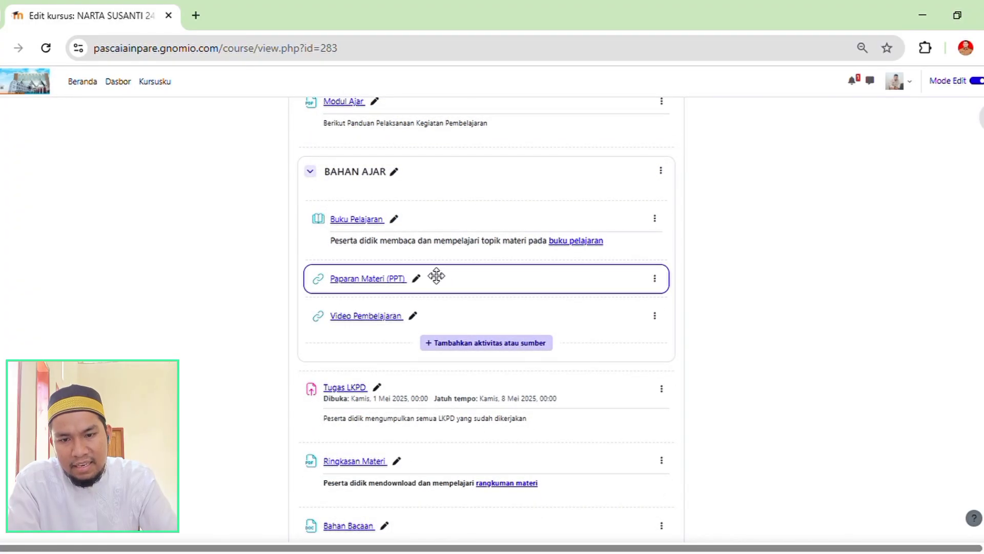
{"action": "left_click", "coordinate": [657, 280]}
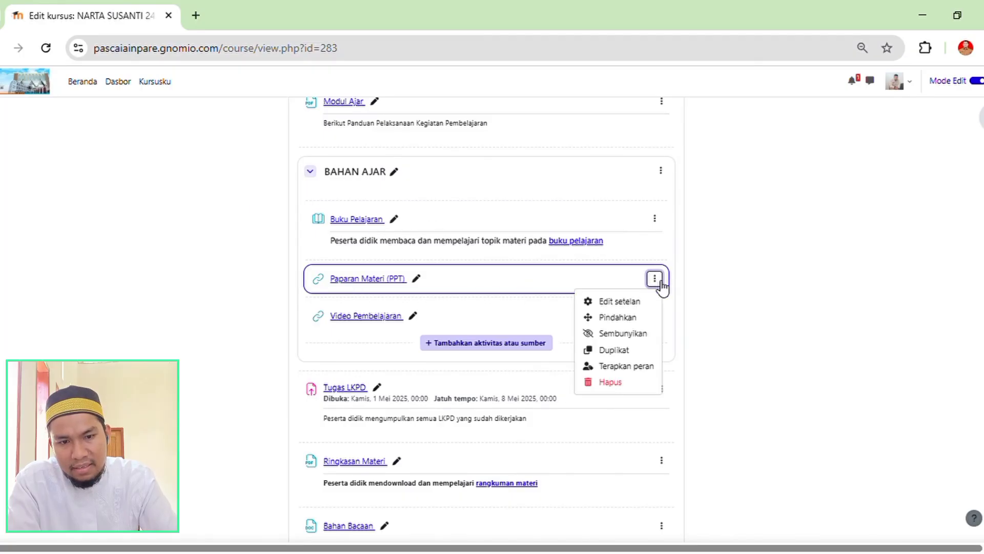
{"action": "left_click", "coordinate": [611, 302]}
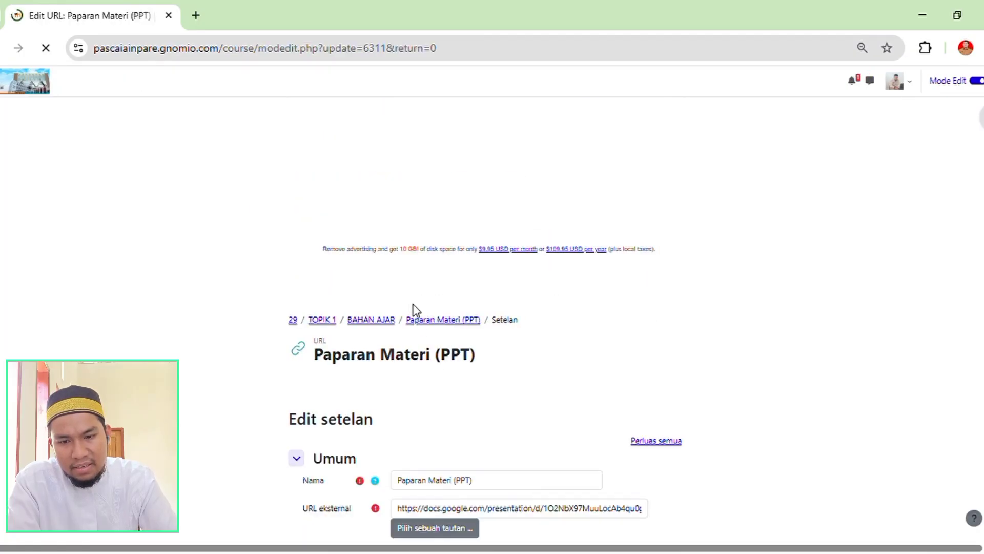
Examine the link's external URL, description and remaining setting groups, and leave for the TOPIK 1 section page.
{"action": "scroll", "coordinate": [411, 309], "scroll_direction": "down", "scroll_amount": 4}
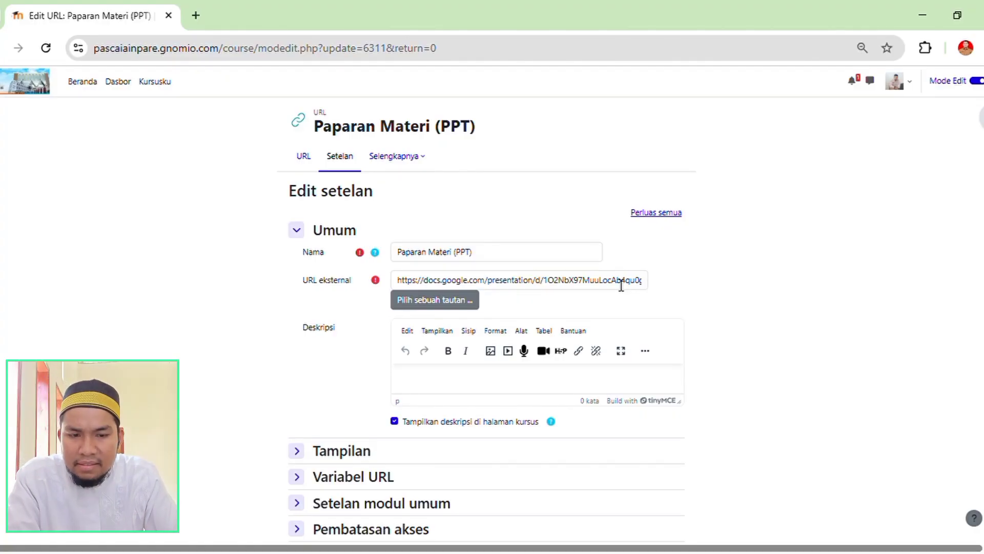
{"action": "left_click", "coordinate": [574, 296]}
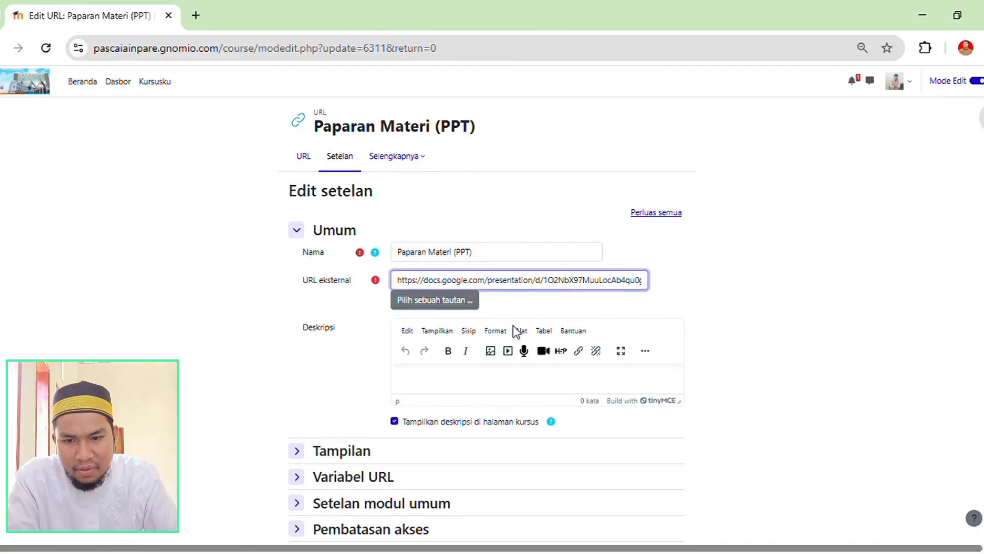
{"action": "scroll", "coordinate": [366, 381], "scroll_direction": "down", "scroll_amount": 1}
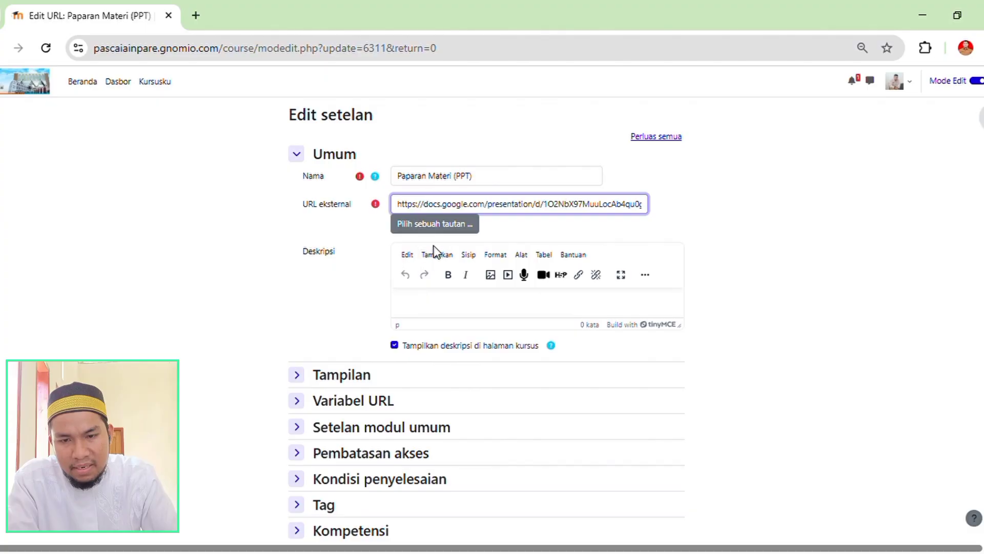
{"action": "scroll", "coordinate": [470, 406], "scroll_direction": "down", "scroll_amount": 2}
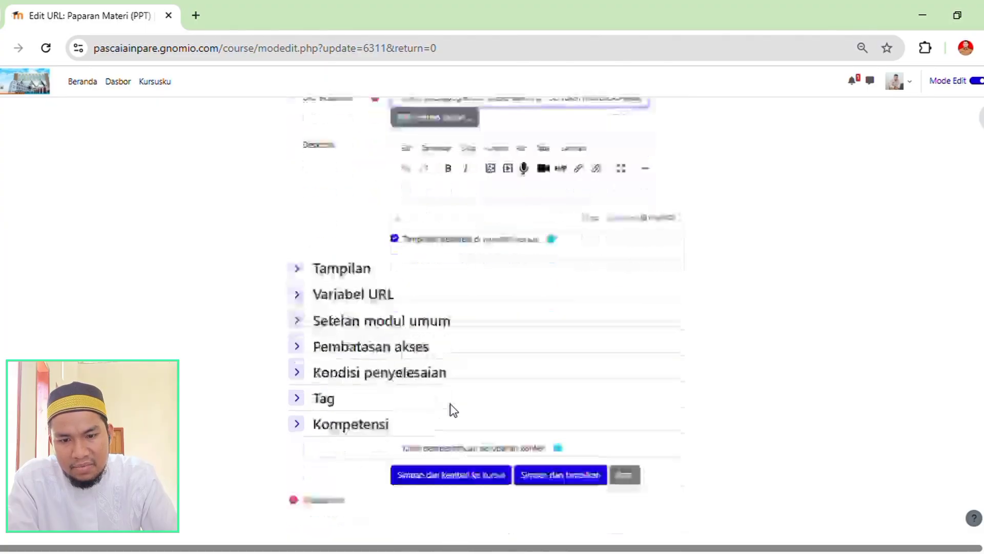
{"action": "left_click", "coordinate": [560, 467]}
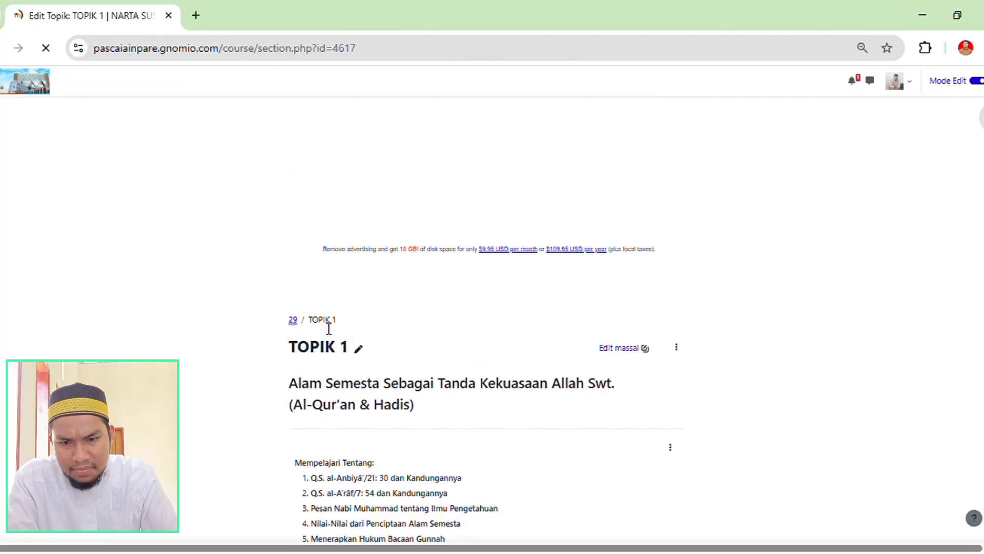
Review the activities and resources listed in the TOPIK 1 section, and return to the main course page.
{"action": "scroll", "coordinate": [456, 276], "scroll_direction": "down", "scroll_amount": 5}
{"action": "scroll", "coordinate": [456, 277], "scroll_direction": "down", "scroll_amount": 1}
{"action": "scroll", "coordinate": [457, 275], "scroll_direction": "down", "scroll_amount": 5}
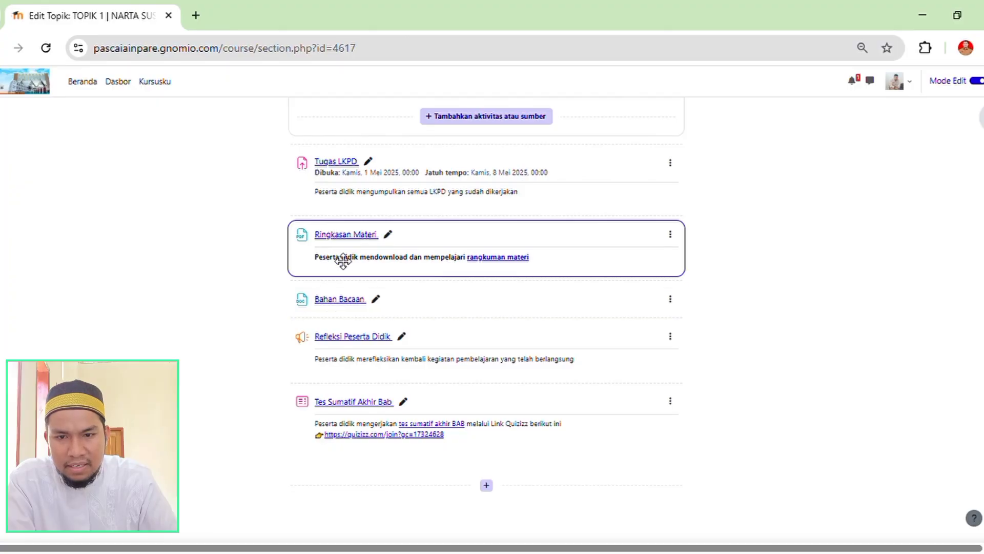
{"action": "scroll", "coordinate": [367, 260], "scroll_direction": "up", "scroll_amount": 1}
{"action": "scroll", "coordinate": [367, 259], "scroll_direction": "up", "scroll_amount": 2}
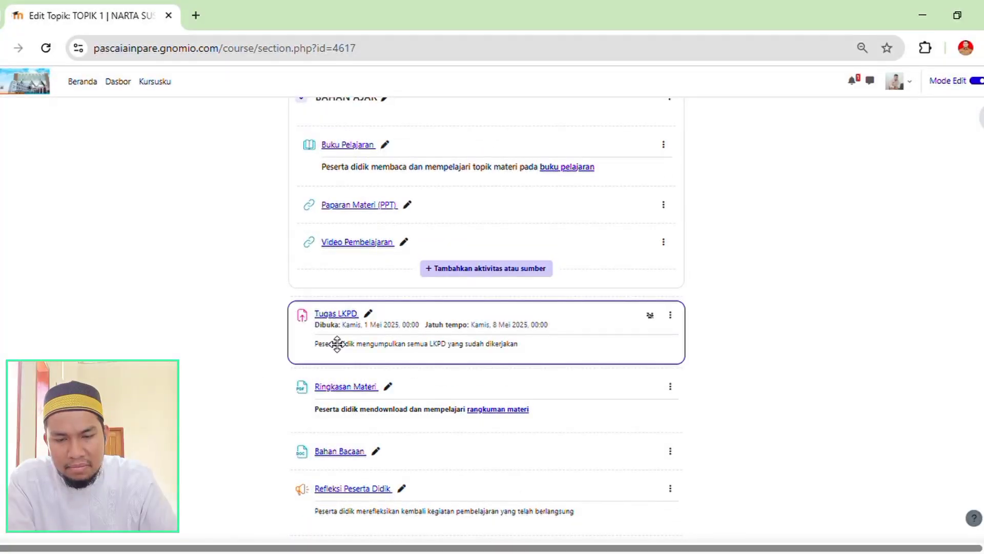
{"action": "scroll", "coordinate": [354, 338], "scroll_direction": "up", "scroll_amount": 4}
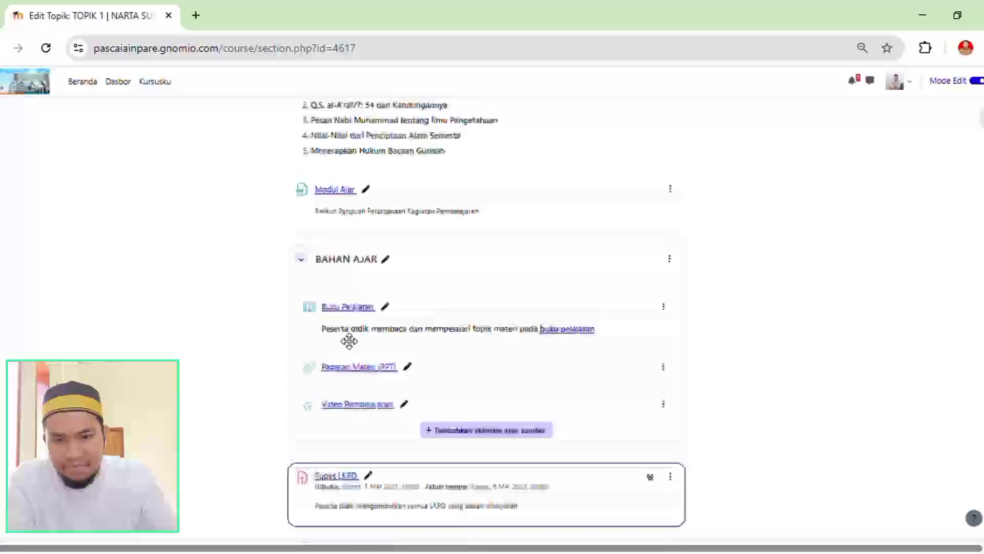
{"action": "scroll", "coordinate": [441, 358], "scroll_direction": "down", "scroll_amount": 1}
{"action": "scroll", "coordinate": [390, 402], "scroll_direction": "down", "scroll_amount": 4}
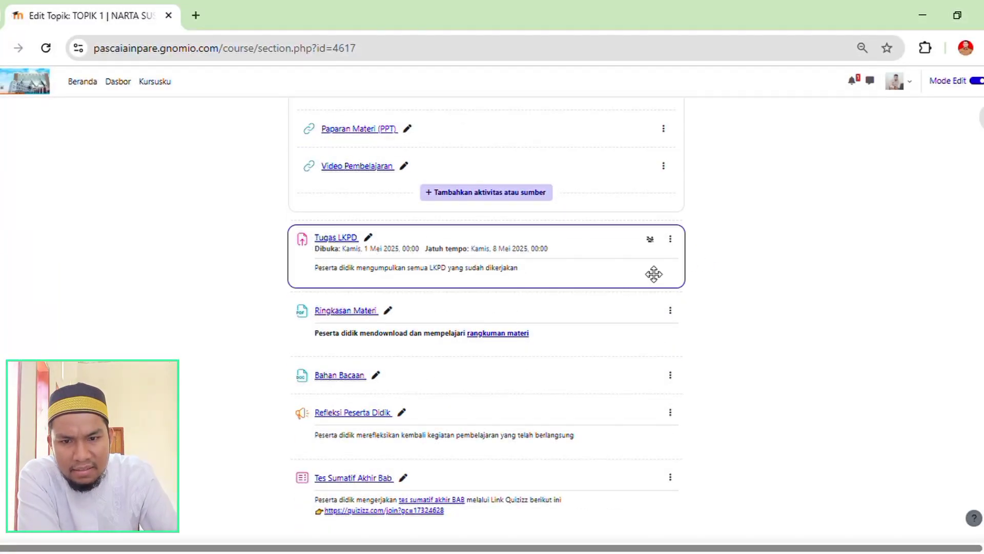
{"action": "scroll", "coordinate": [523, 287], "scroll_direction": "up", "scroll_amount": 7}
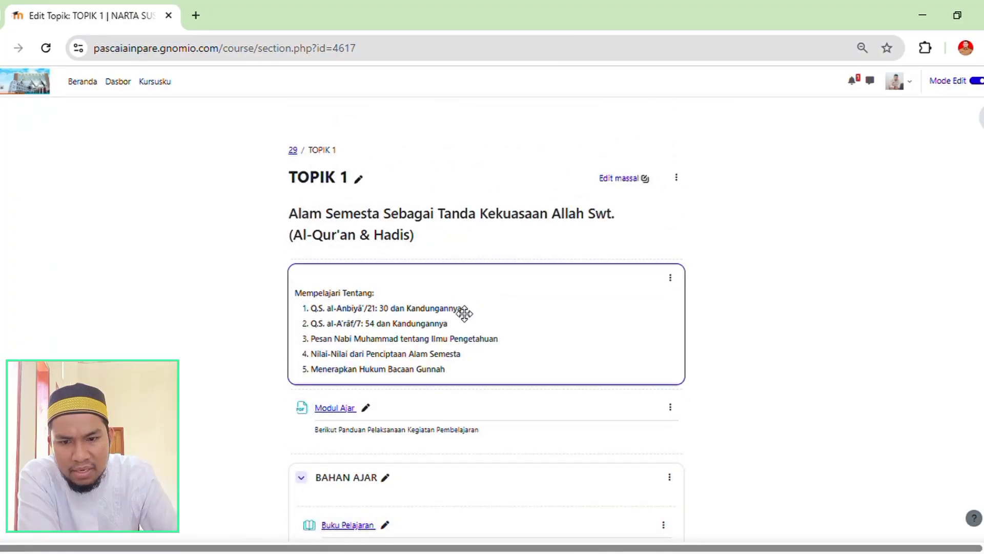
{"action": "scroll", "coordinate": [462, 318], "scroll_direction": "down", "scroll_amount": 2}
{"action": "scroll", "coordinate": [415, 277], "scroll_direction": "up", "scroll_amount": 6}
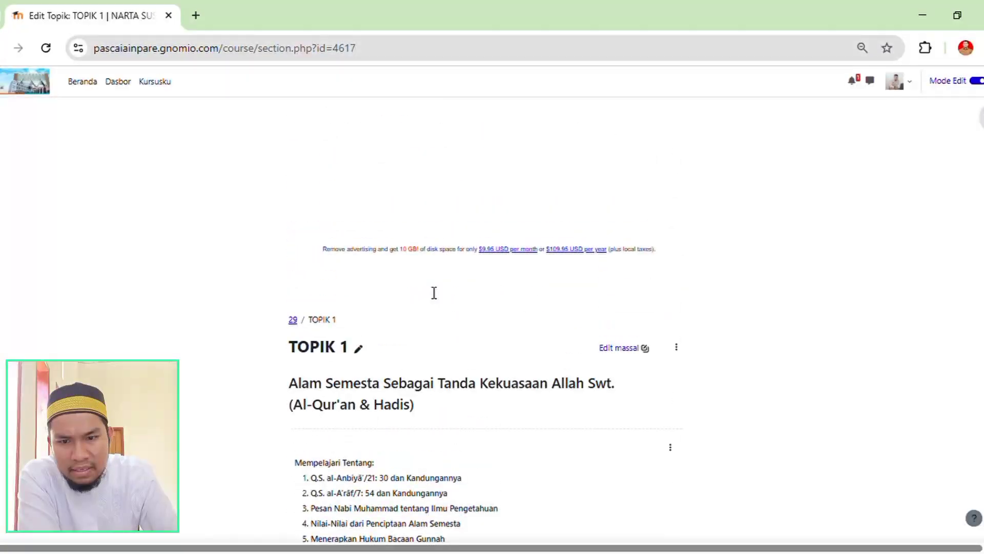
{"action": "left_click", "coordinate": [293, 320]}
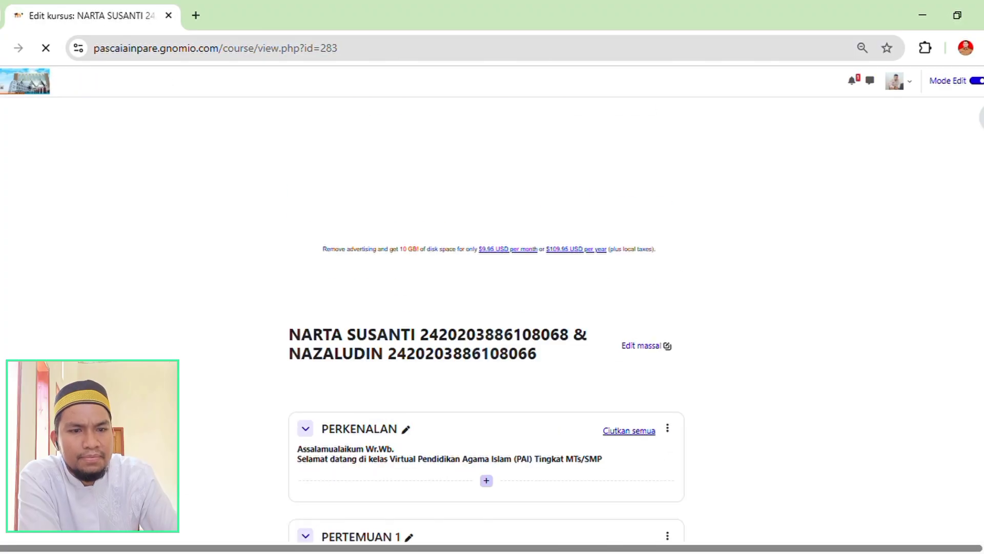
Compare the contents of the course's existing topic sections, and locate the Topik 1 section described as CONTOH.
{"action": "scroll", "coordinate": [833, 374], "scroll_direction": "down", "scroll_amount": 15}
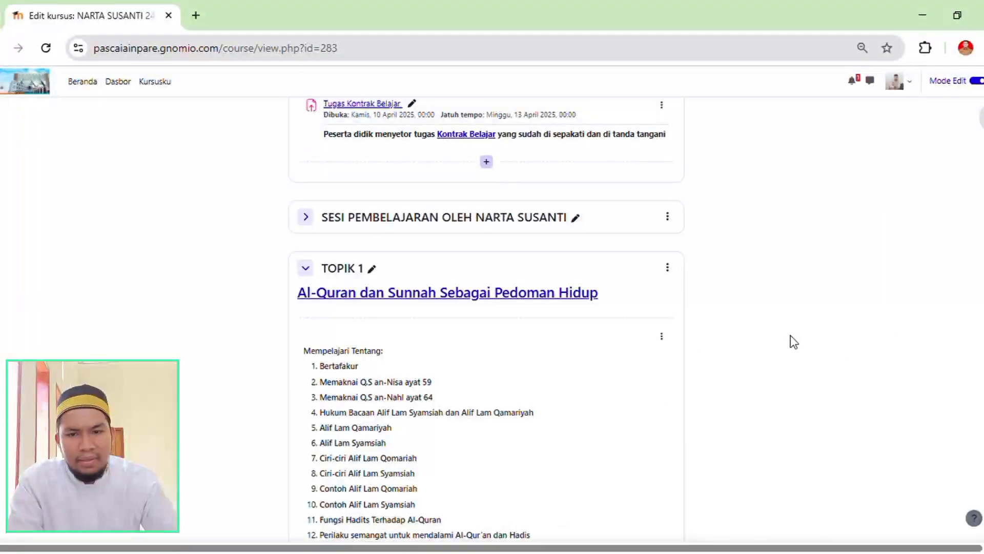
{"action": "scroll", "coordinate": [790, 336], "scroll_direction": "down", "scroll_amount": 7}
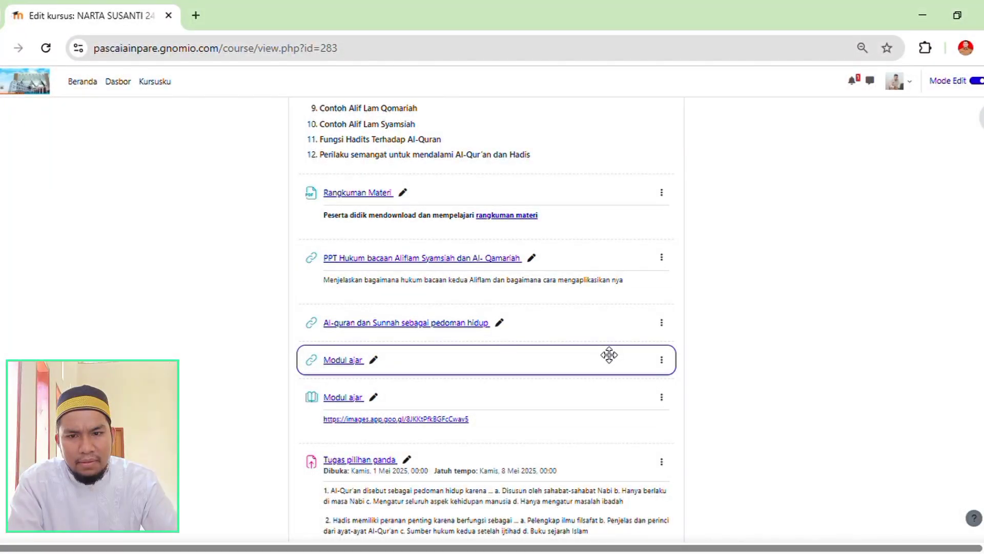
{"action": "scroll", "coordinate": [609, 354], "scroll_direction": "up", "scroll_amount": 10}
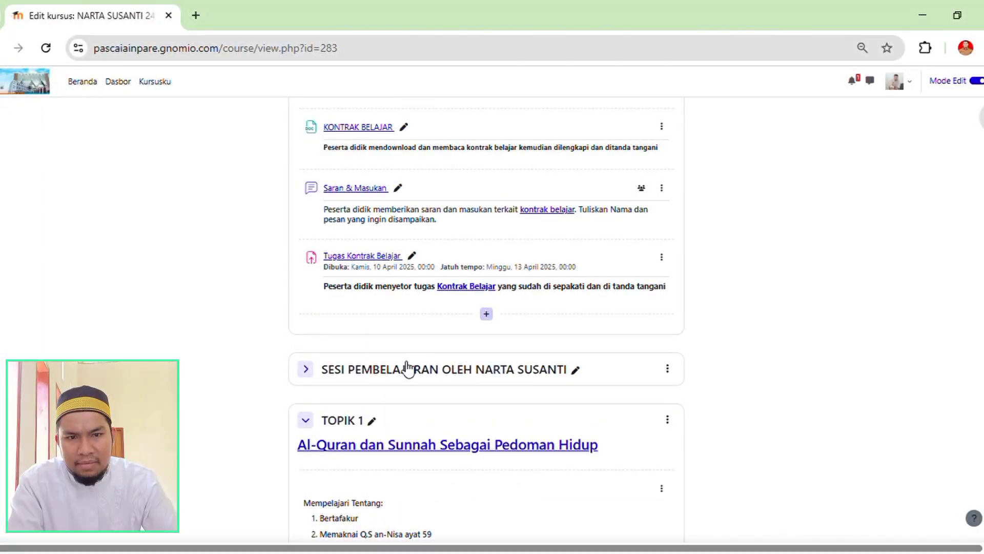
{"action": "scroll", "coordinate": [406, 367], "scroll_direction": "up", "scroll_amount": 4}
{"action": "scroll", "coordinate": [472, 367], "scroll_direction": "down", "scroll_amount": 10}
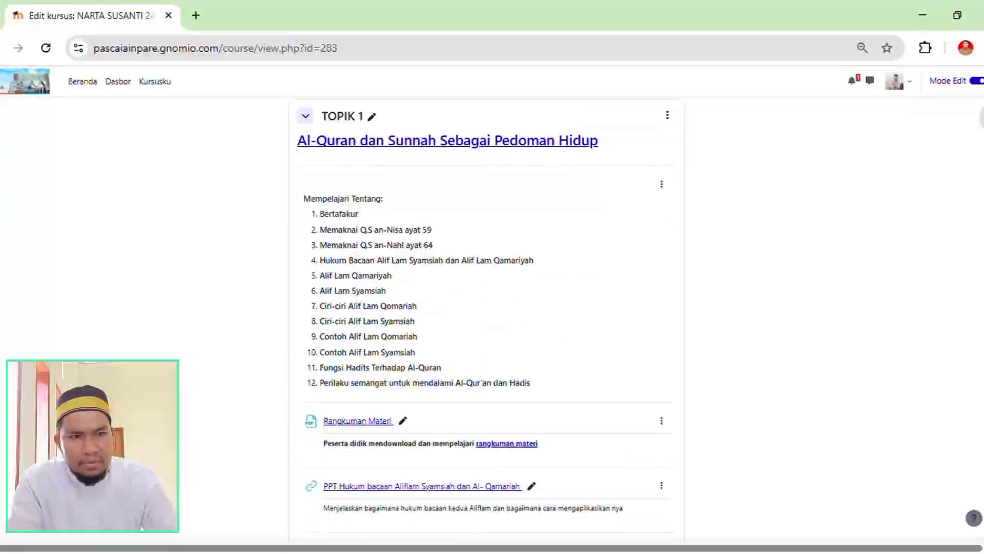
{"action": "scroll", "coordinate": [486, 307], "scroll_direction": "down", "scroll_amount": 15}
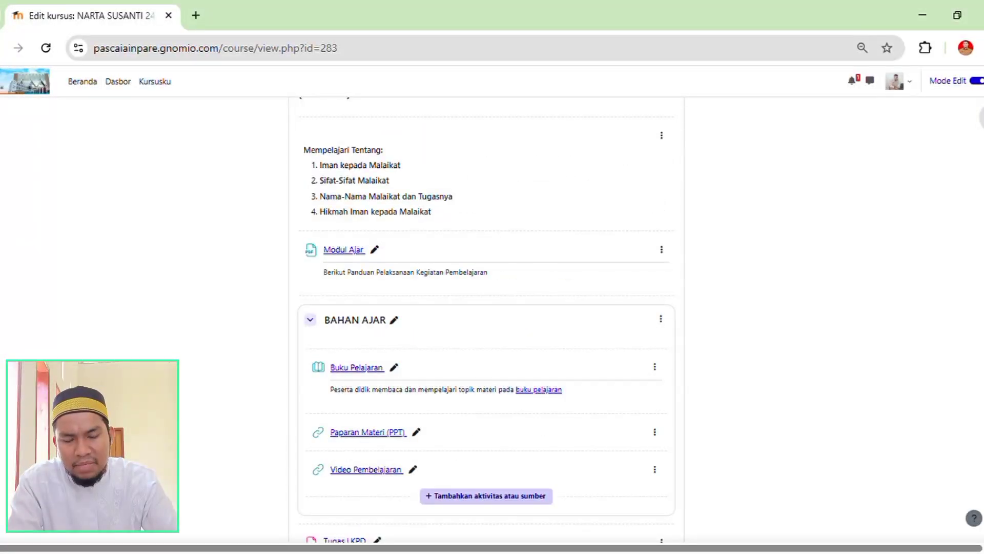
{"action": "scroll", "coordinate": [486, 328], "scroll_direction": "down", "scroll_amount": 1}
{"action": "scroll", "coordinate": [486, 317], "scroll_direction": "down", "scroll_amount": 2}
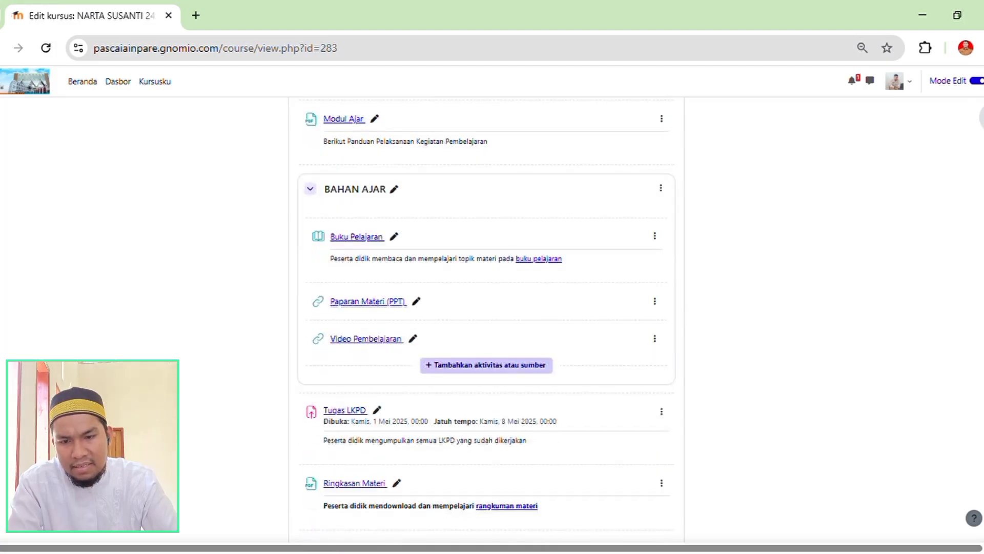
{"action": "scroll", "coordinate": [486, 308], "scroll_direction": "up", "scroll_amount": 9}
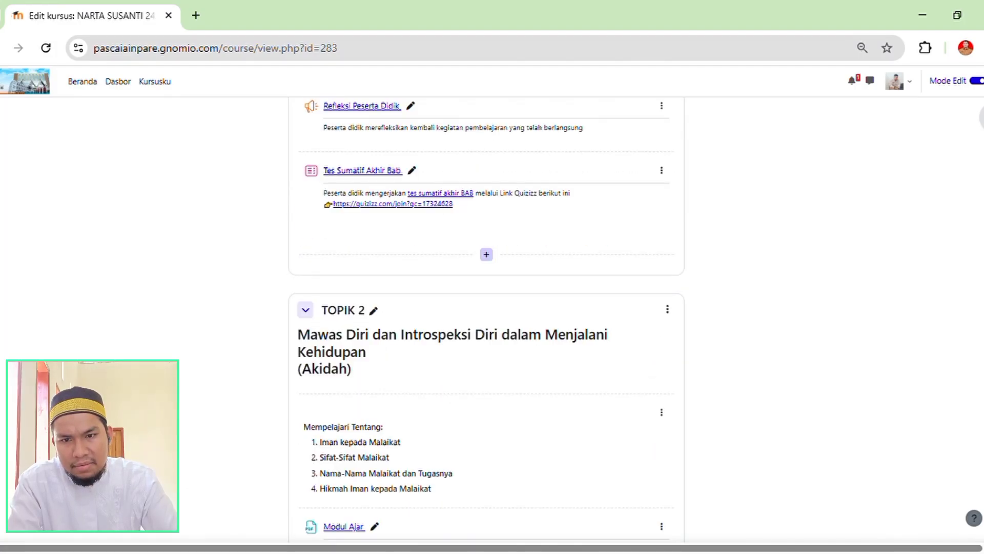
{"action": "scroll", "coordinate": [486, 318], "scroll_direction": "down", "scroll_amount": 20}
{"action": "scroll", "coordinate": [486, 318], "scroll_direction": "up", "scroll_amount": 20}
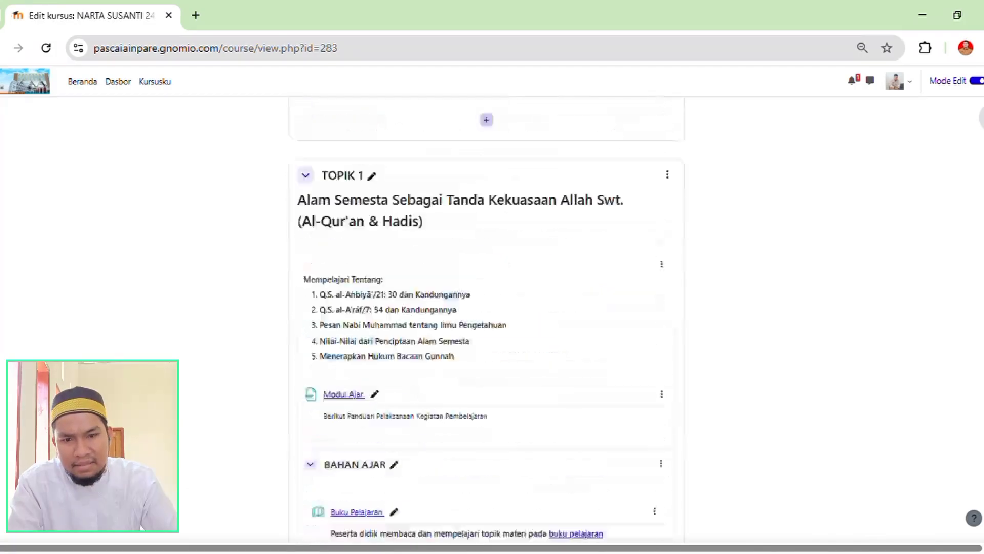
{"action": "scroll", "coordinate": [787, 373], "scroll_direction": "down", "scroll_amount": 5}
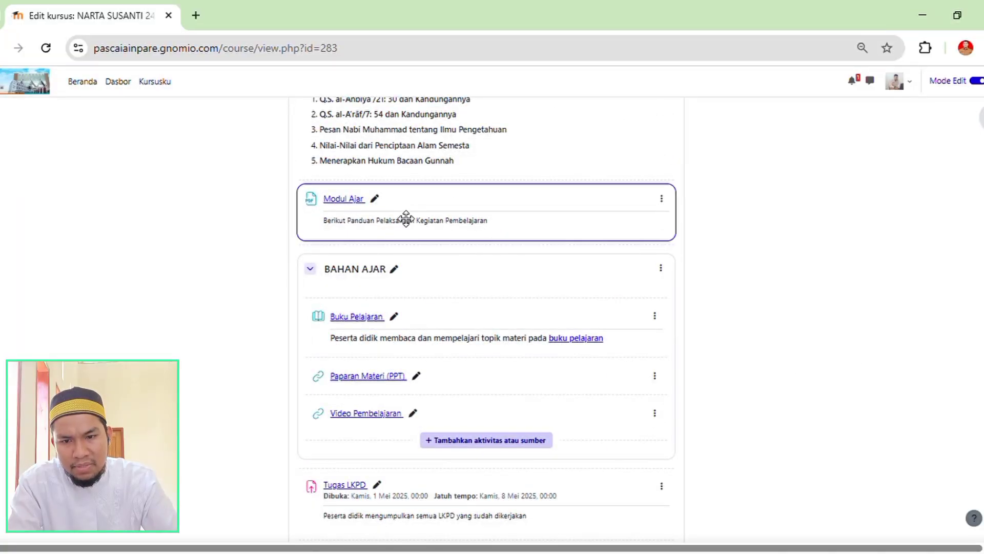
{"action": "scroll", "coordinate": [482, 232], "scroll_direction": "up", "scroll_amount": 2}
{"action": "scroll", "coordinate": [482, 231], "scroll_direction": "up", "scroll_amount": 4}
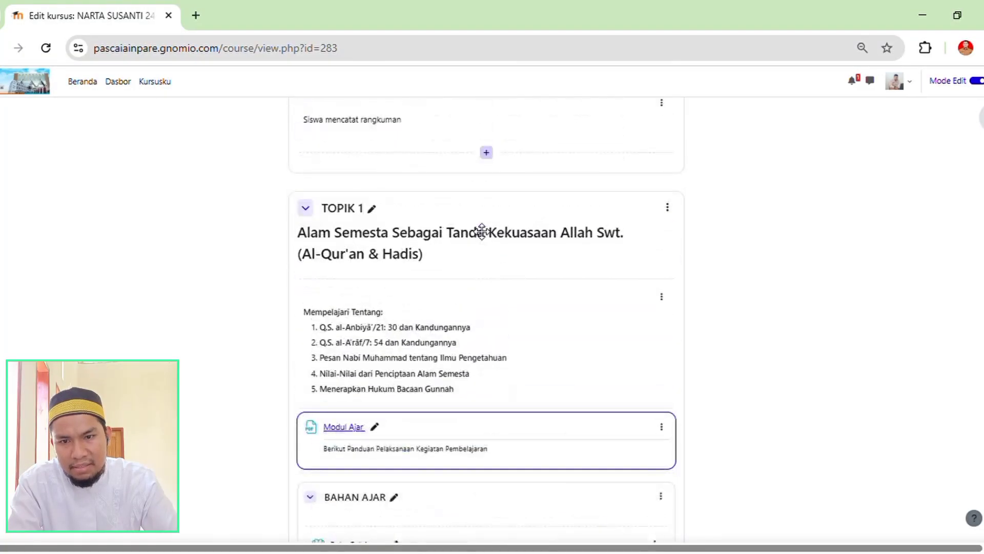
{"action": "scroll", "coordinate": [451, 287], "scroll_direction": "down", "scroll_amount": 2}
{"action": "scroll", "coordinate": [436, 369], "scroll_direction": "up", "scroll_amount": 5}
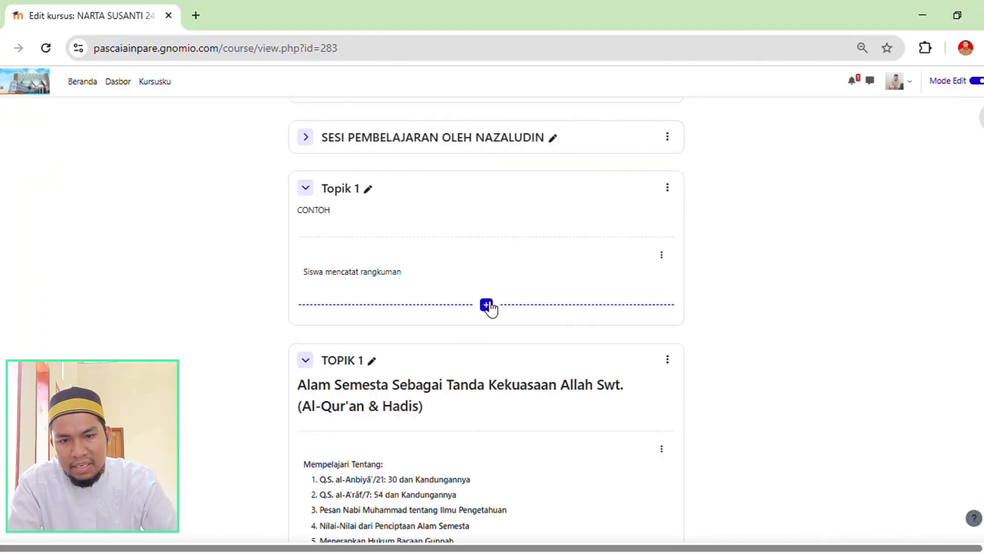
Start a new assignment (Penugasan) in the Topik 1 section described as CONTOH.
{"action": "left_click", "coordinate": [487, 305]}
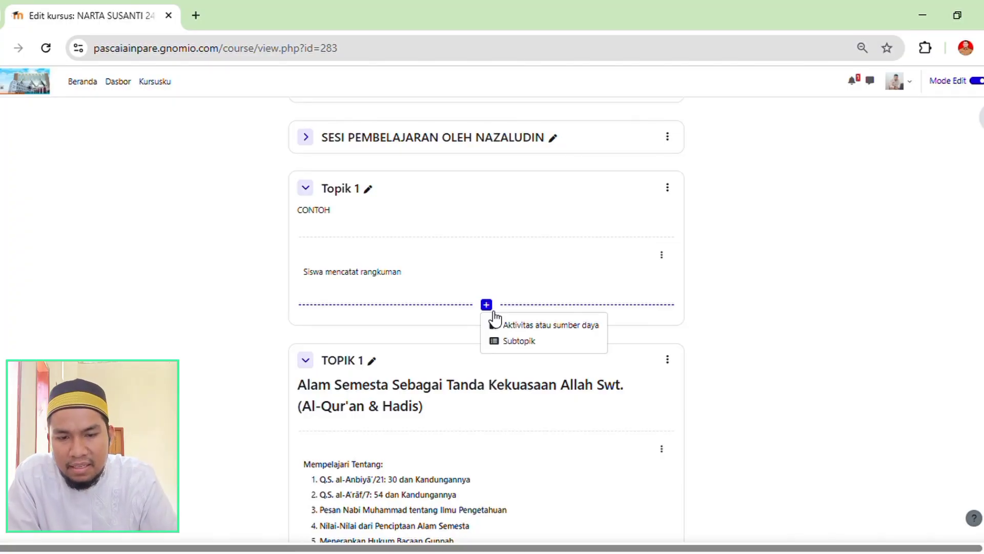
{"action": "left_click", "coordinate": [526, 326]}
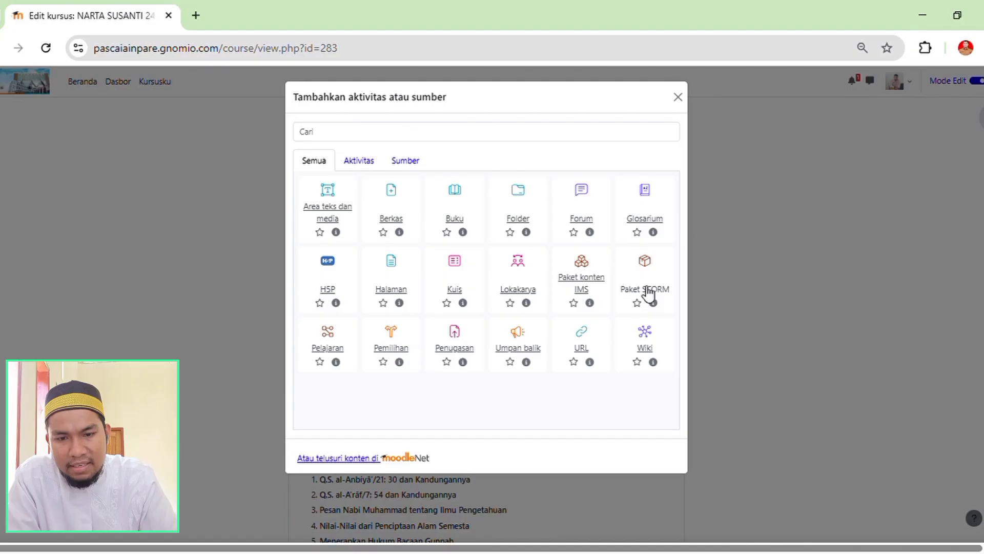
{"action": "left_click", "coordinate": [458, 338]}
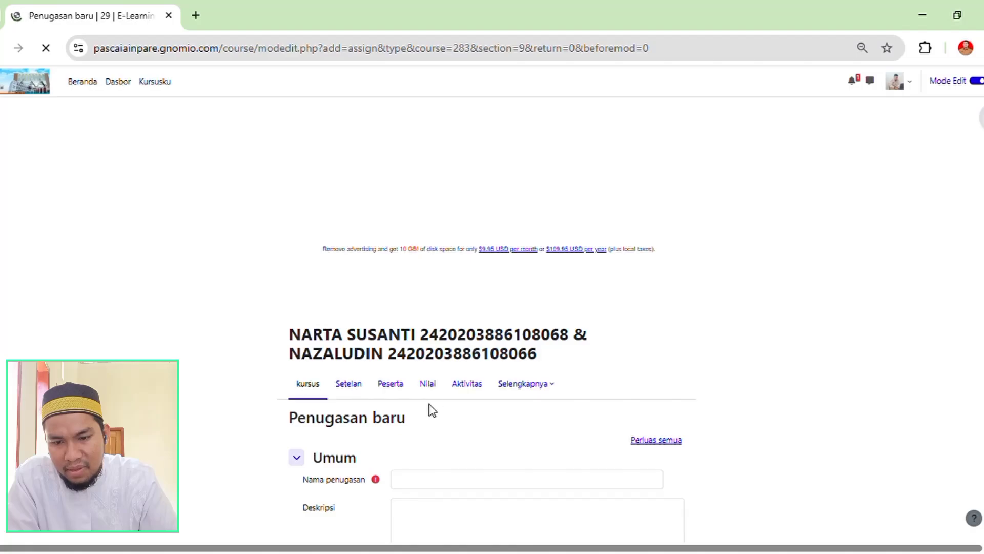
Name the new assignment "Resume Materi".
{"action": "scroll", "coordinate": [429, 408], "scroll_direction": "down", "scroll_amount": 4}
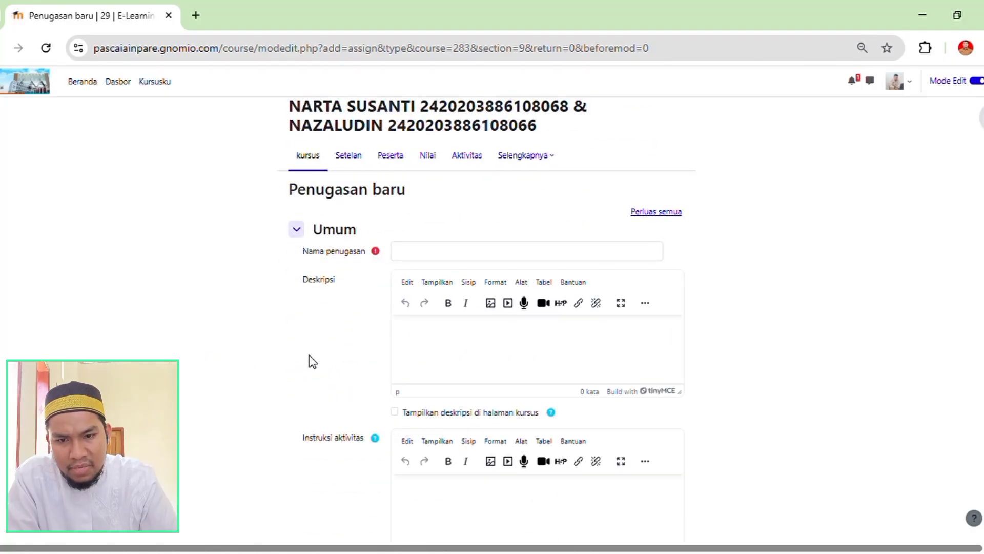
{"action": "left_click", "coordinate": [425, 259]}
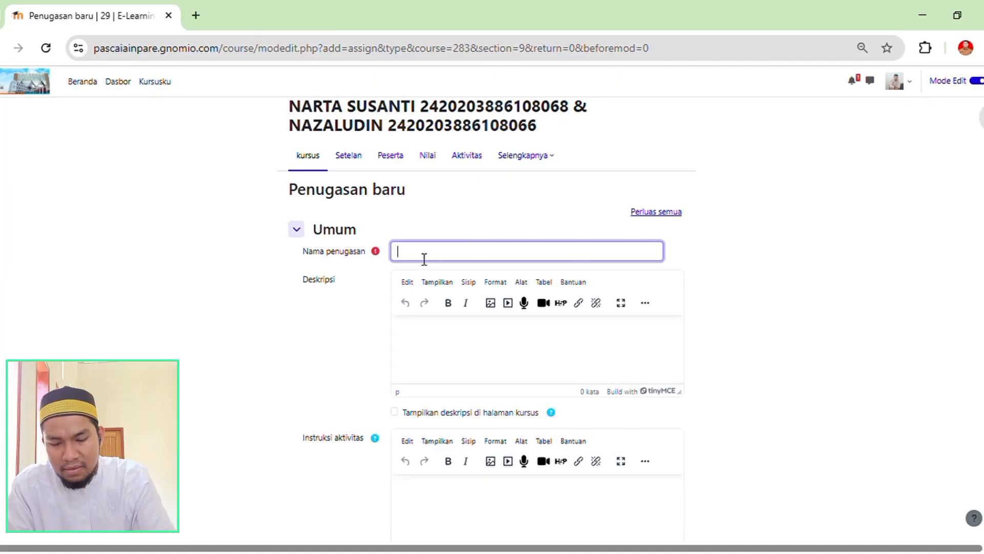
{"action": "type", "text": "Resum"}
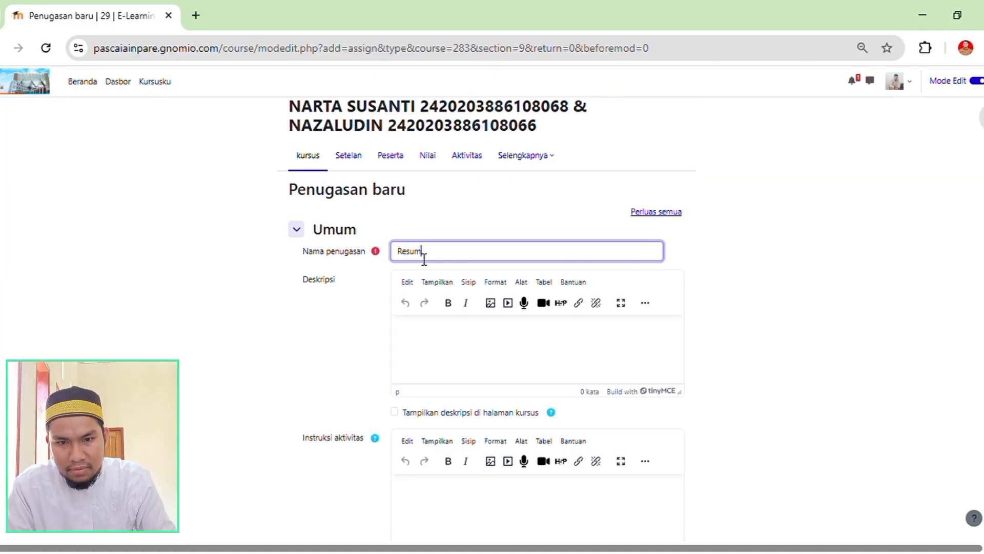
{"action": "type", "text": "e Materi"}
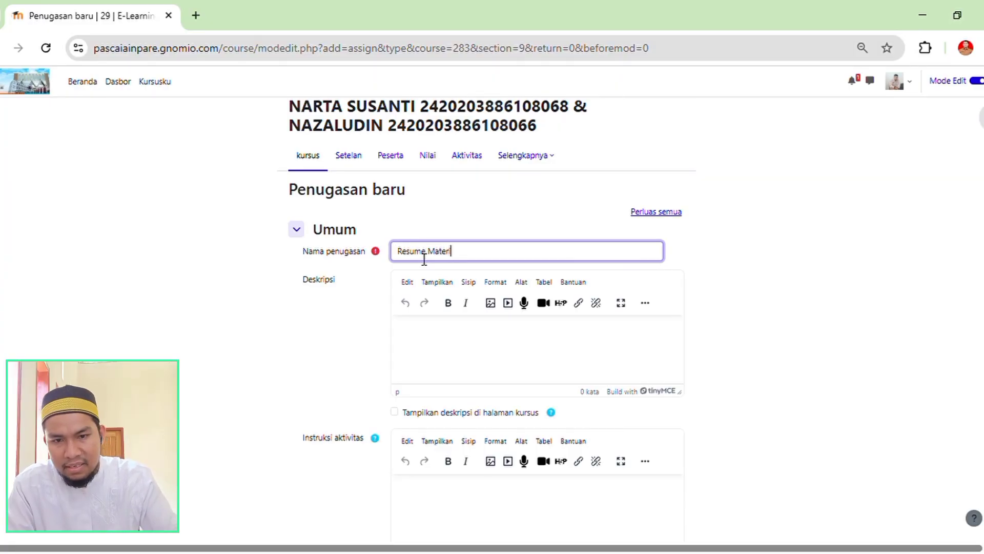
Enter the assignment description "Silahkan membuat ringkasan dari materi yang sudah ada" and enable showing the description on the course page.
{"action": "left_click", "coordinate": [427, 352]}
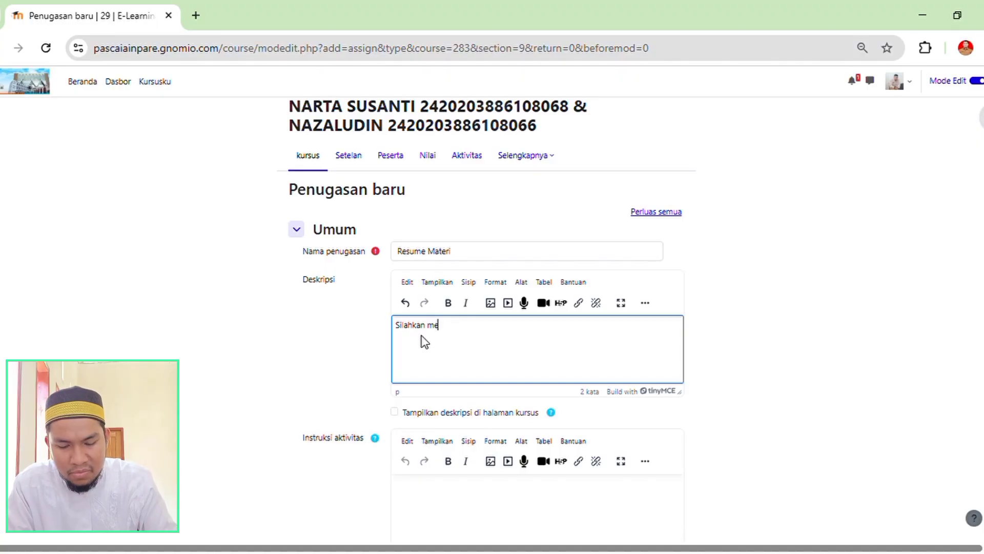
{"action": "type", "text": "mbuat "}
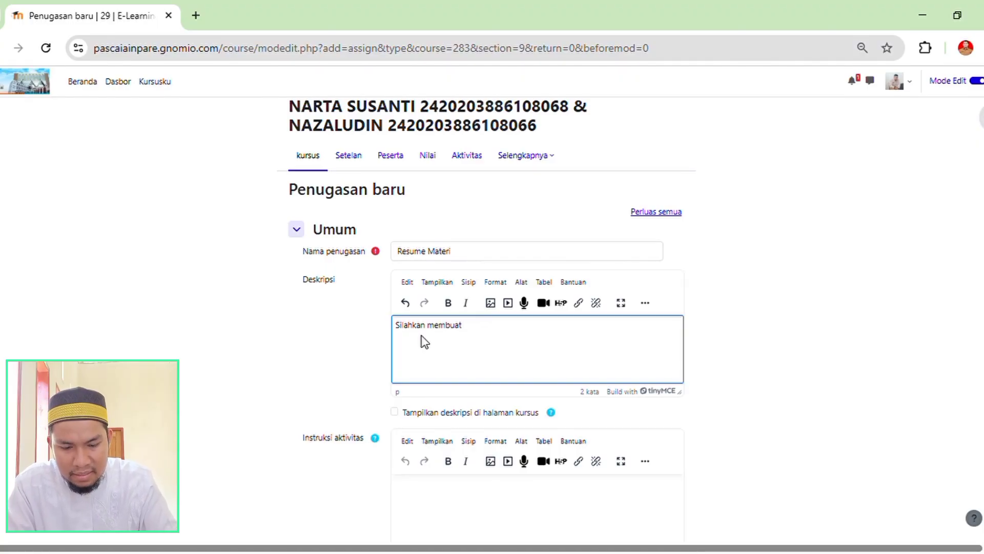
{"action": "type", "text": "ringkasana"}
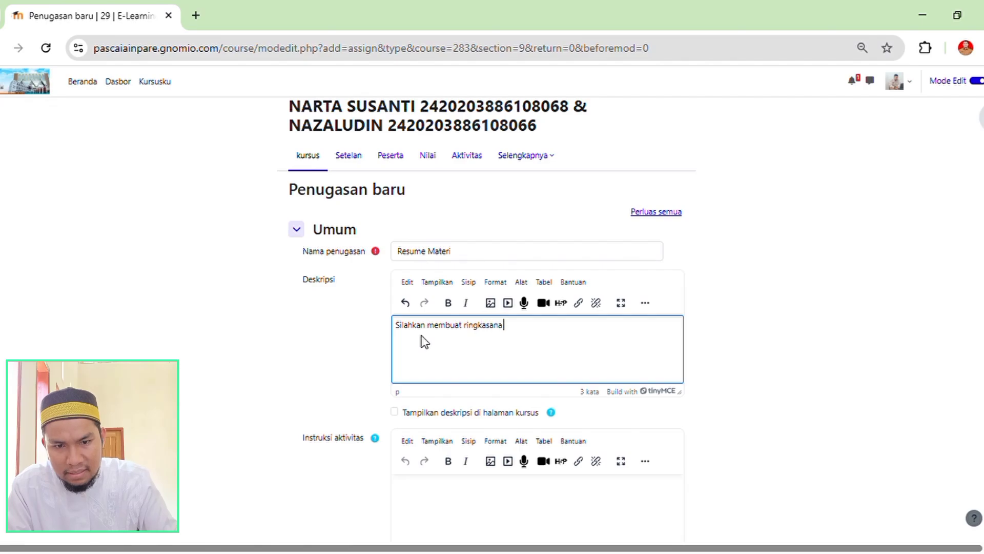
{"action": "key", "text": "BackSpace"}
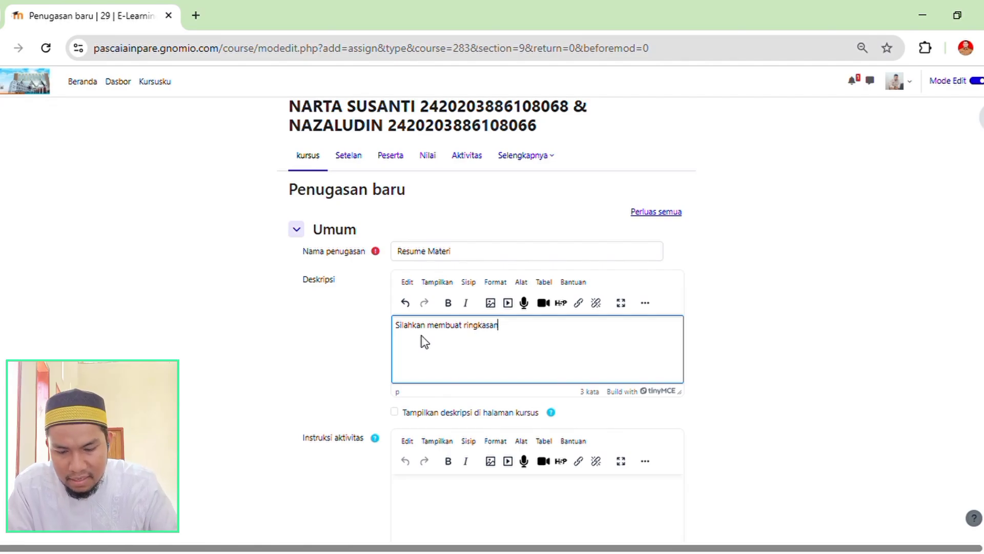
{"action": "type", "text": "dari ma"}
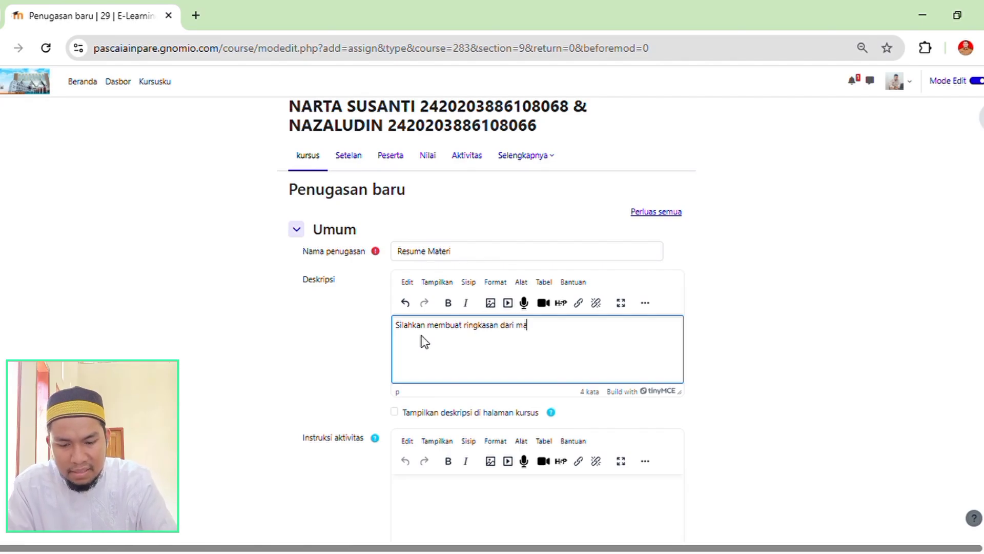
{"action": "type", "text": "teri "}
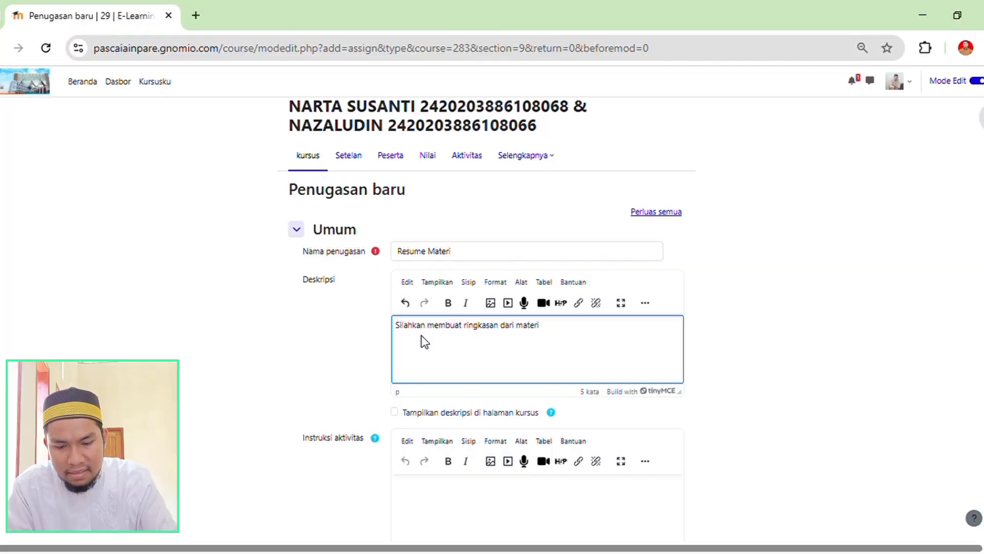
{"action": "type", "text": "yang su"}
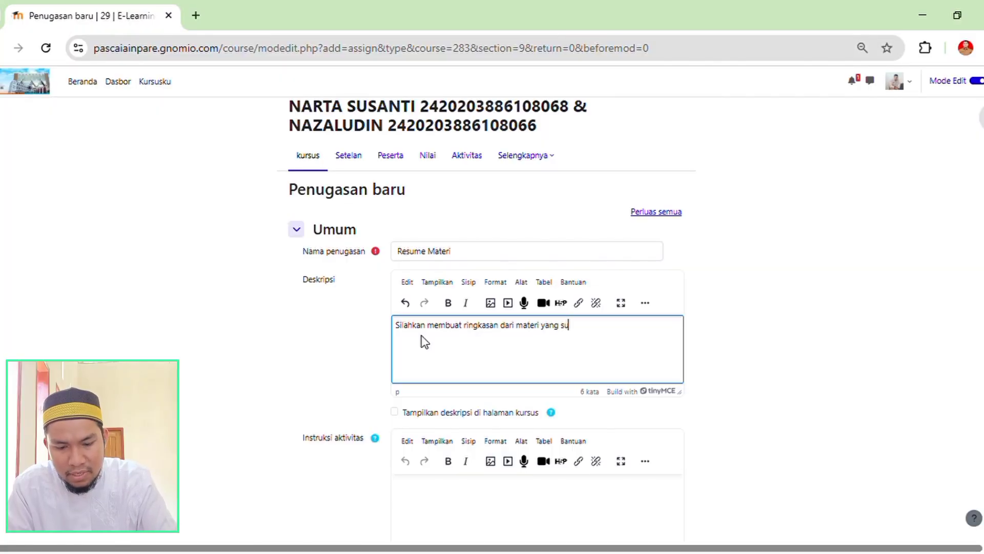
{"action": "type", "text": "dah "}
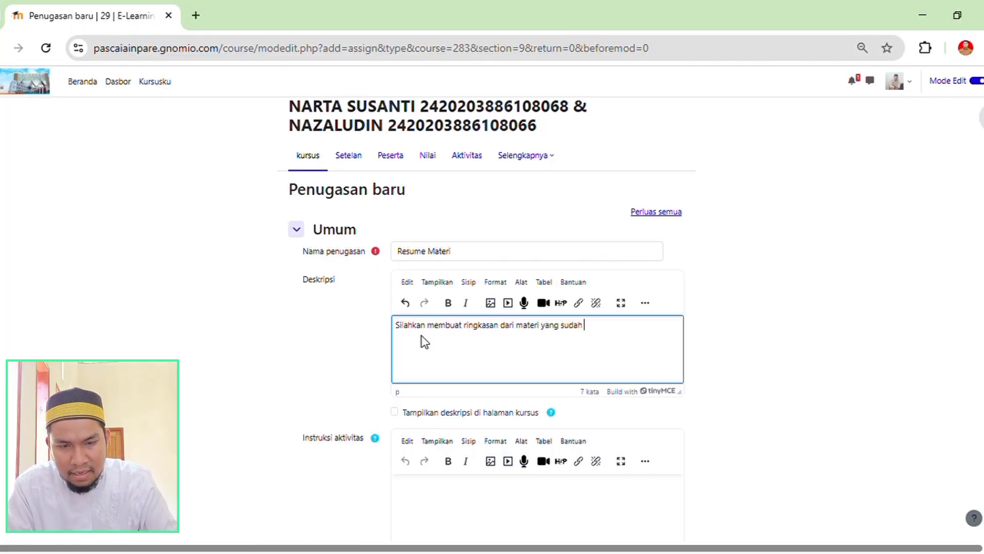
{"action": "type", "text": "ada"}
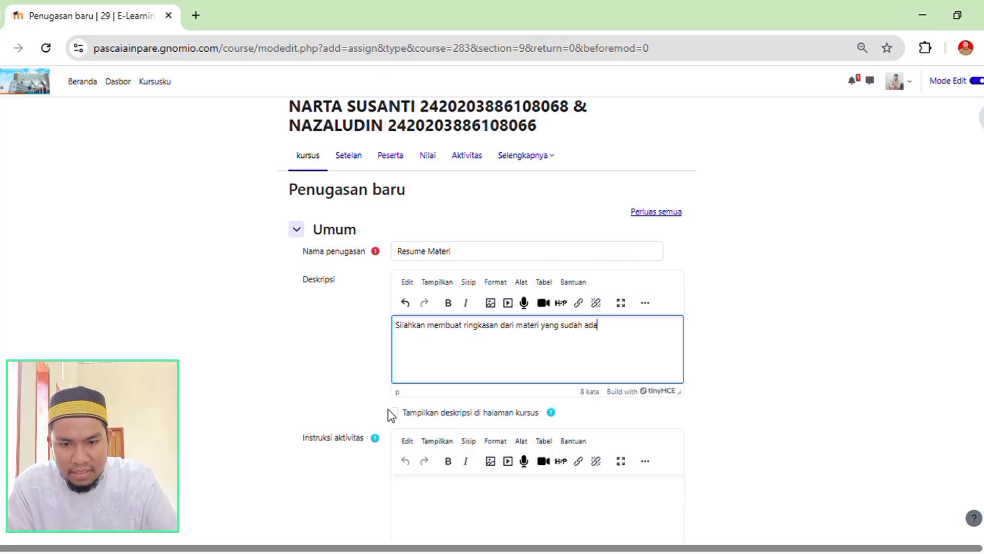
{"action": "left_click", "coordinate": [396, 419]}
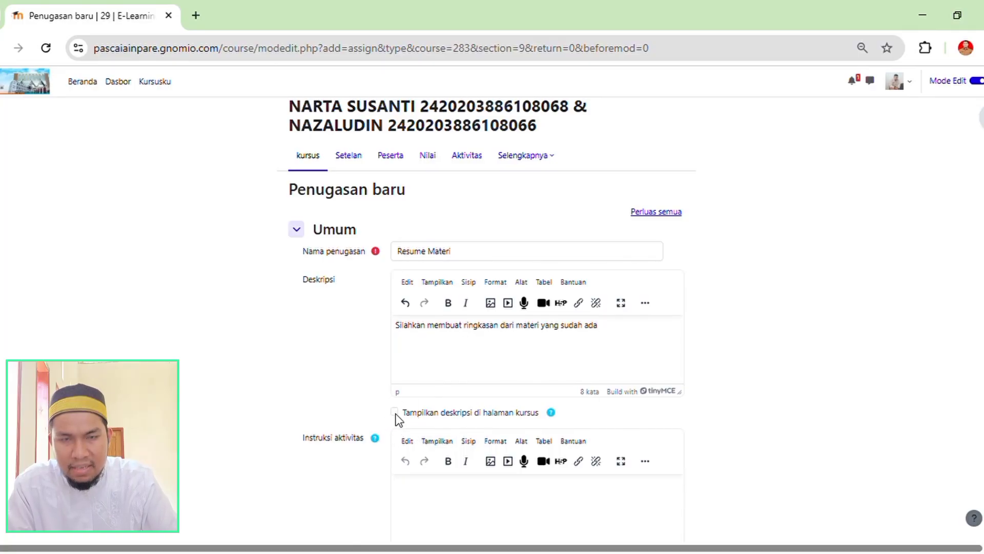
{"action": "left_click", "coordinate": [394, 413]}
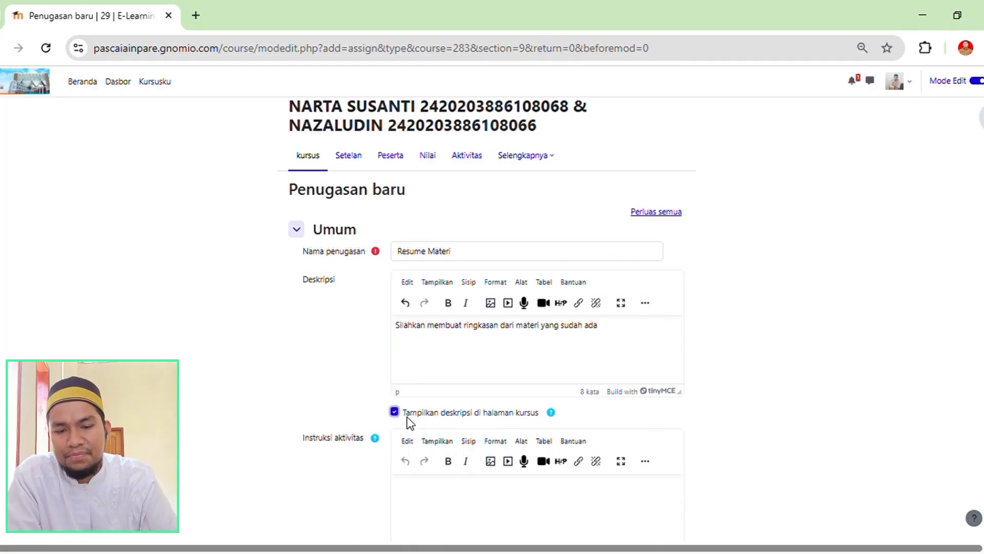
Copy the description sentence into the assignment's activity instructions (Instruksi aktivitas).
{"action": "scroll", "coordinate": [507, 379], "scroll_direction": "down", "scroll_amount": 5}
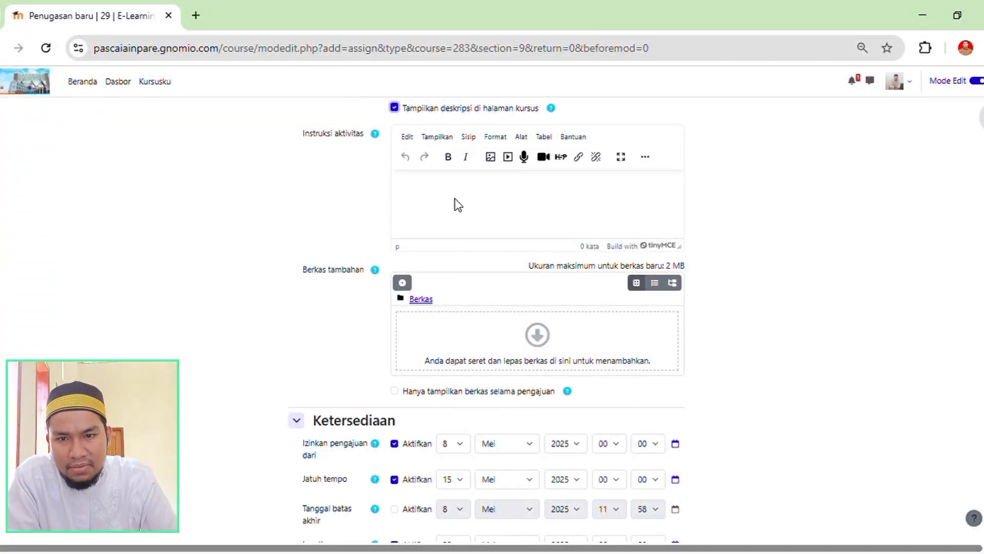
{"action": "left_click", "coordinate": [398, 205]}
{"action": "scroll", "coordinate": [318, 205], "scroll_direction": "up", "scroll_amount": 3}
{"action": "scroll", "coordinate": [409, 238], "scroll_direction": "up", "scroll_amount": 2}
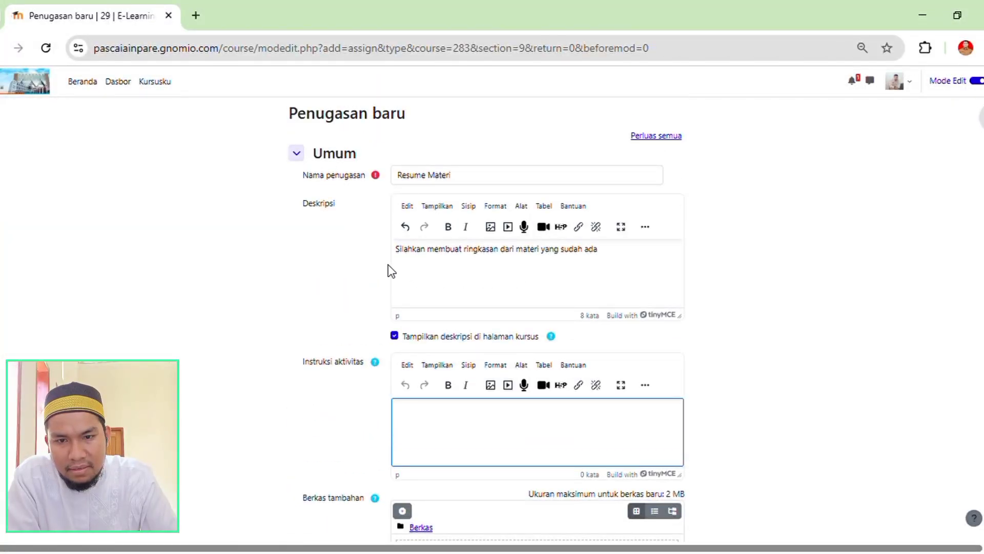
{"action": "left_click_drag", "start_coordinate": [618, 255], "coordinate": [392, 252]}
{"action": "key", "text": "ctrl+c"}
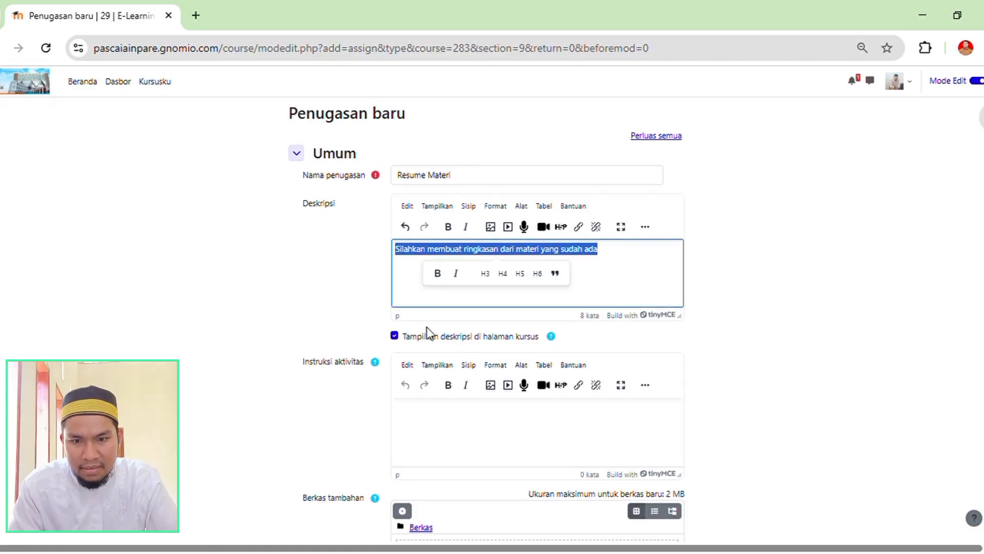
{"action": "left_click", "coordinate": [439, 424]}
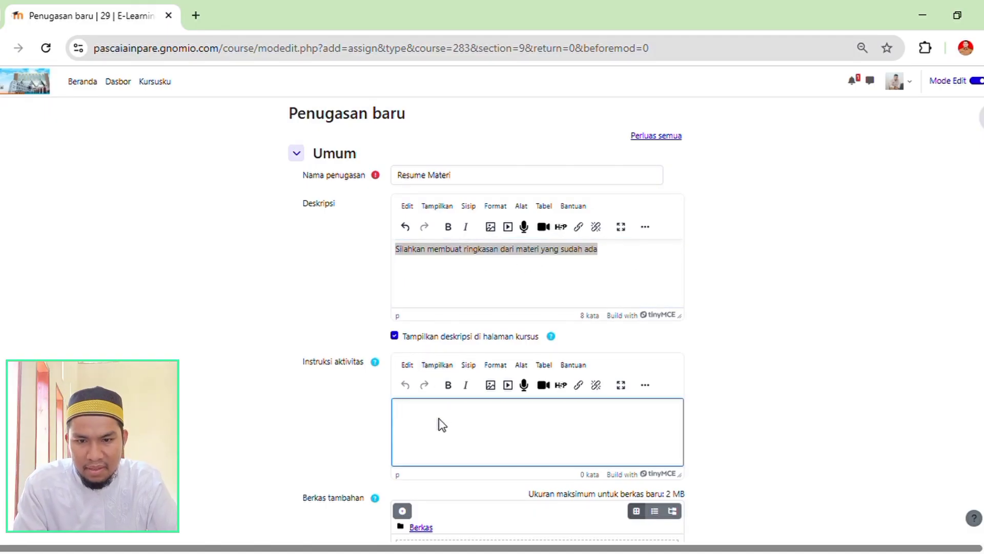
{"action": "key", "text": "ctrl+v"}
Replace the assignment's description text with "Tugas meringkas materi".
{"action": "left_click", "coordinate": [615, 257]}
{"action": "double_click", "coordinate": [614, 256]}
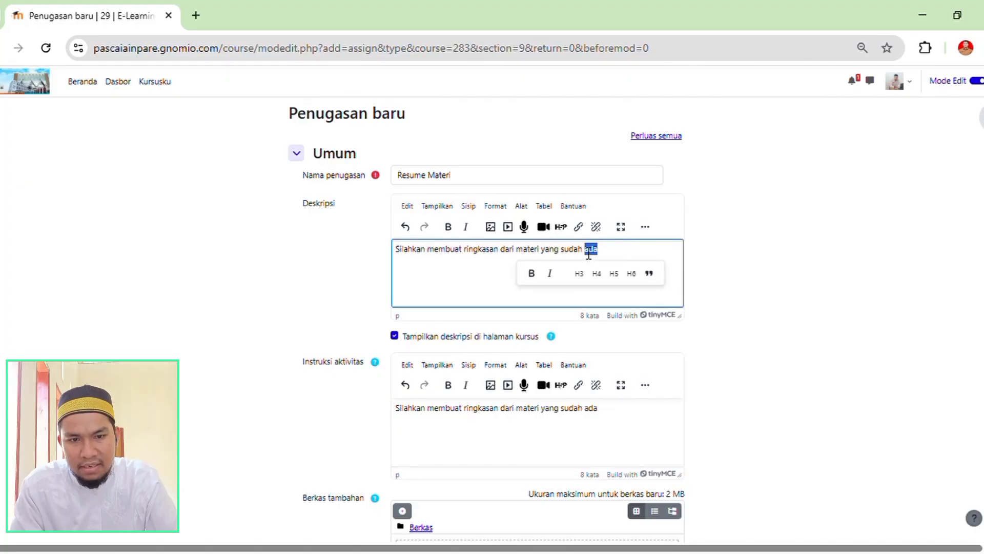
{"action": "left_click_drag", "start_coordinate": [618, 253], "coordinate": [395, 252]}
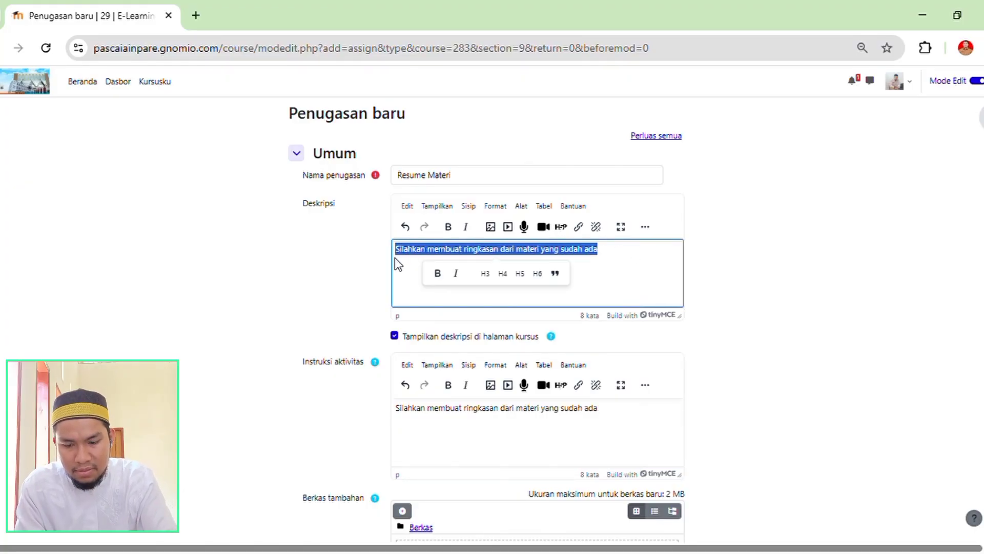
{"action": "type", "text": "S"}
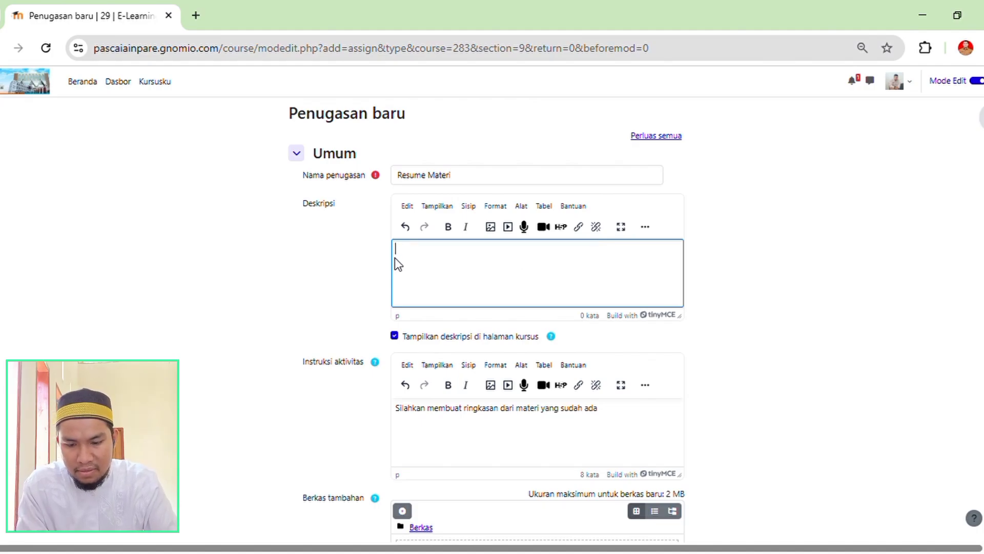
{"action": "type", "text": "P"}
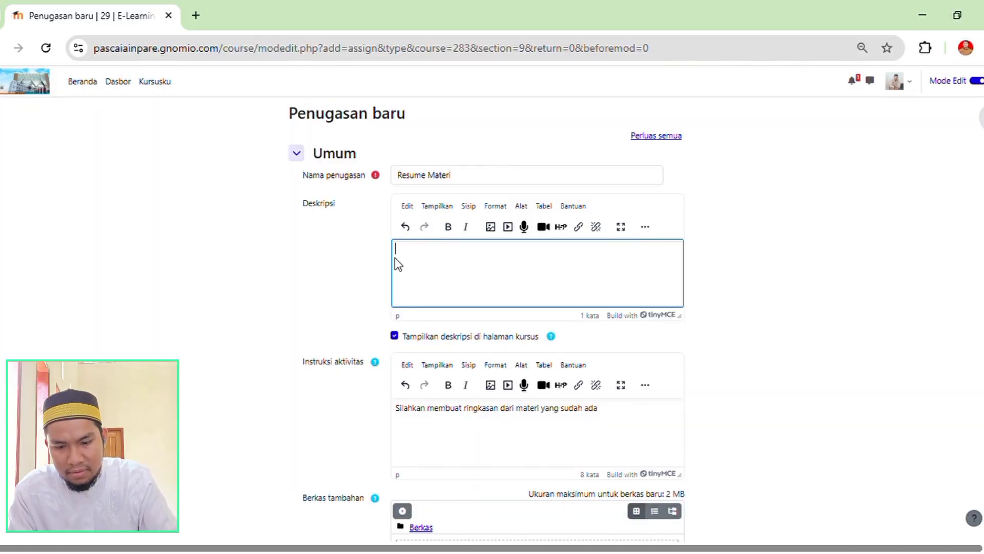
{"action": "type", "text": "uga"}
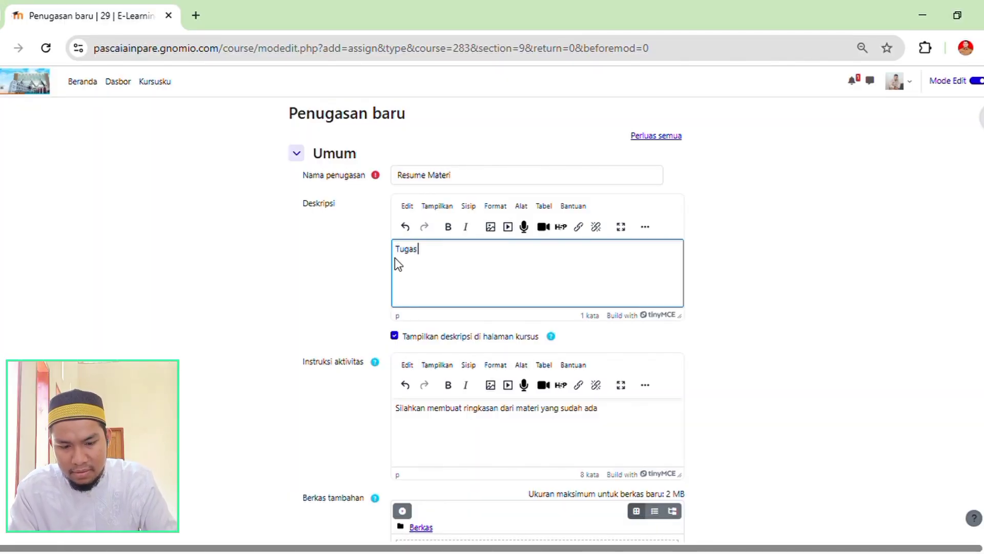
{"action": "type", "text": "s me"}
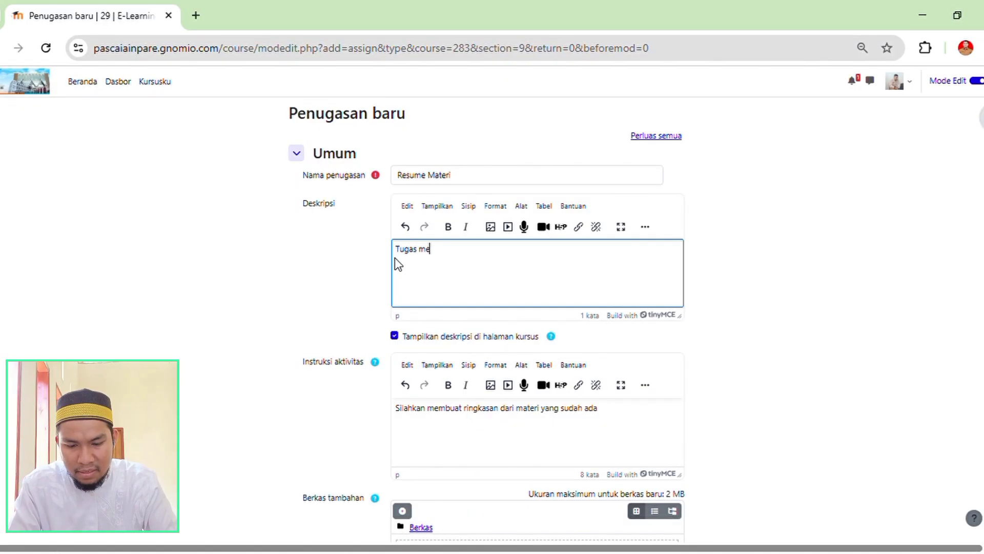
{"action": "type", "text": "ringkas"}
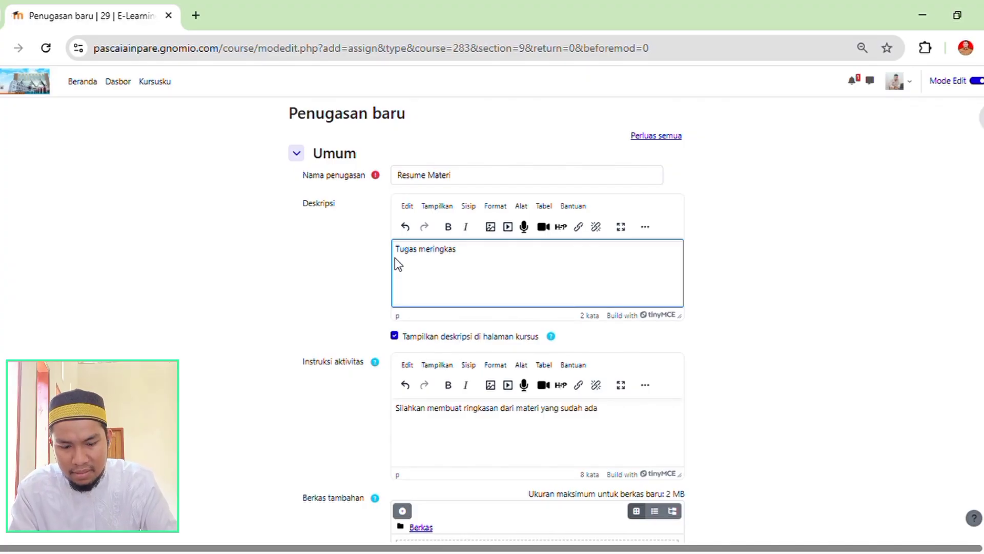
{"action": "type", "text": " m"}
{"action": "type", "text": "ateri"}
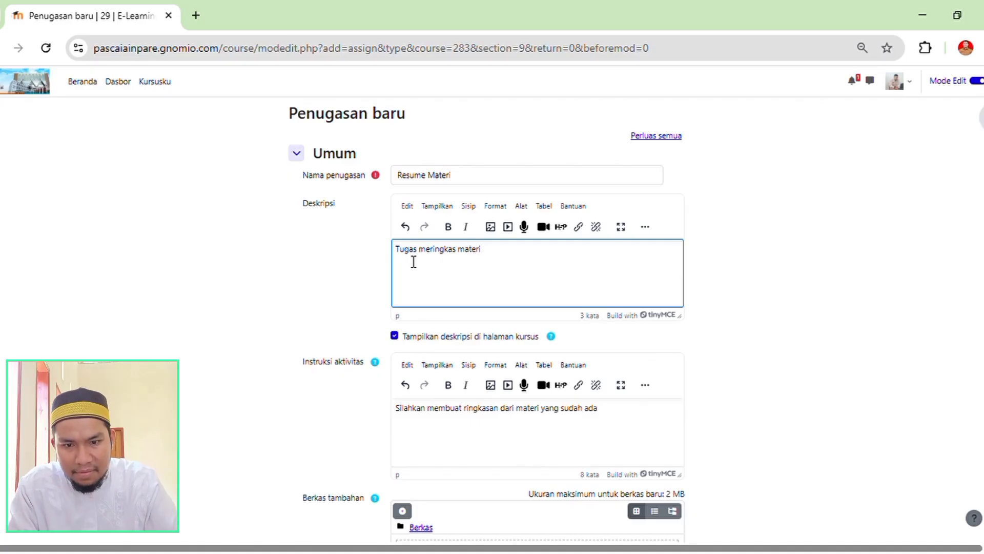
Review the assignment's description, activity instructions, additional files area (Berkas tambahan) and availability dates (Ketersediaan).
{"action": "scroll", "coordinate": [413, 262], "scroll_direction": "down", "scroll_amount": 4}
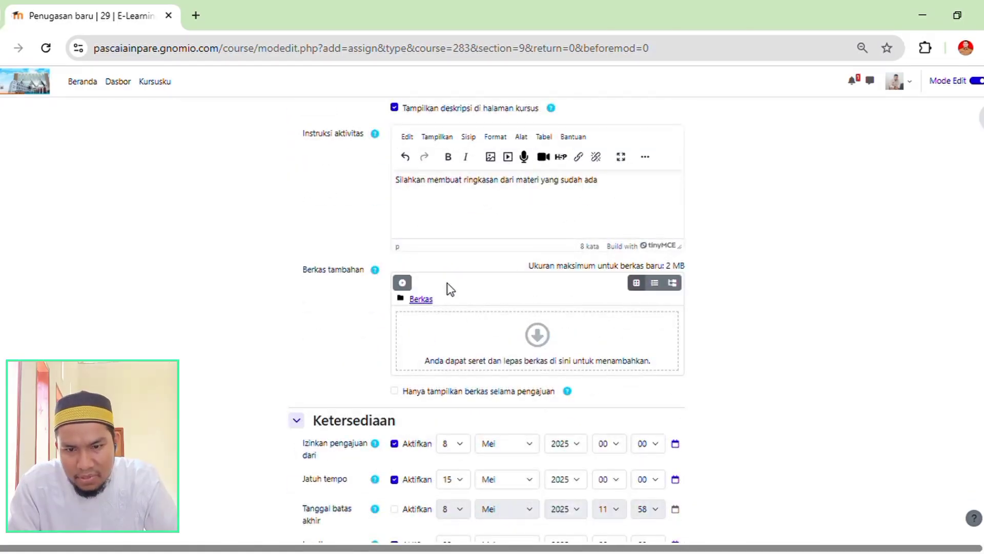
{"action": "scroll", "coordinate": [413, 283], "scroll_direction": "up", "scroll_amount": 3}
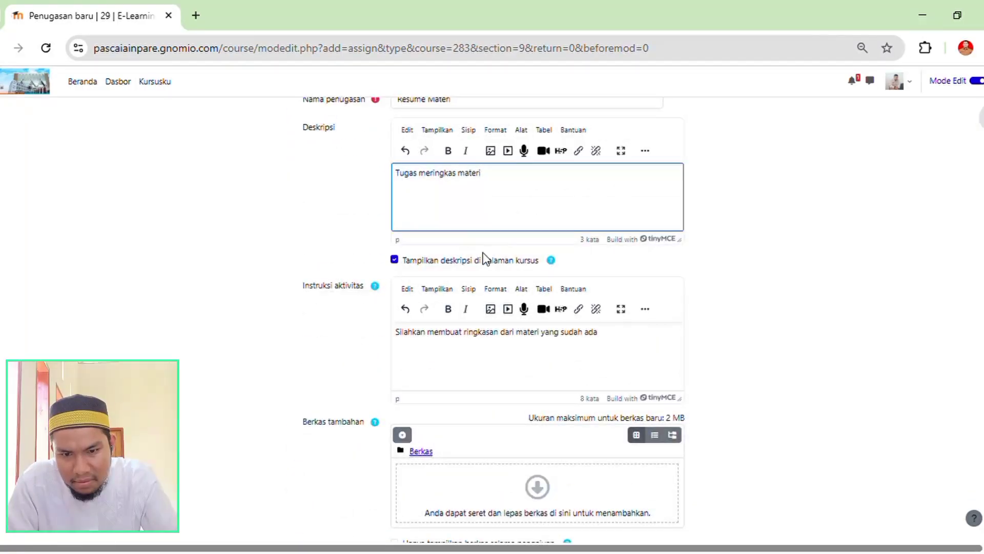
{"action": "scroll", "coordinate": [483, 256], "scroll_direction": "down", "scroll_amount": 4}
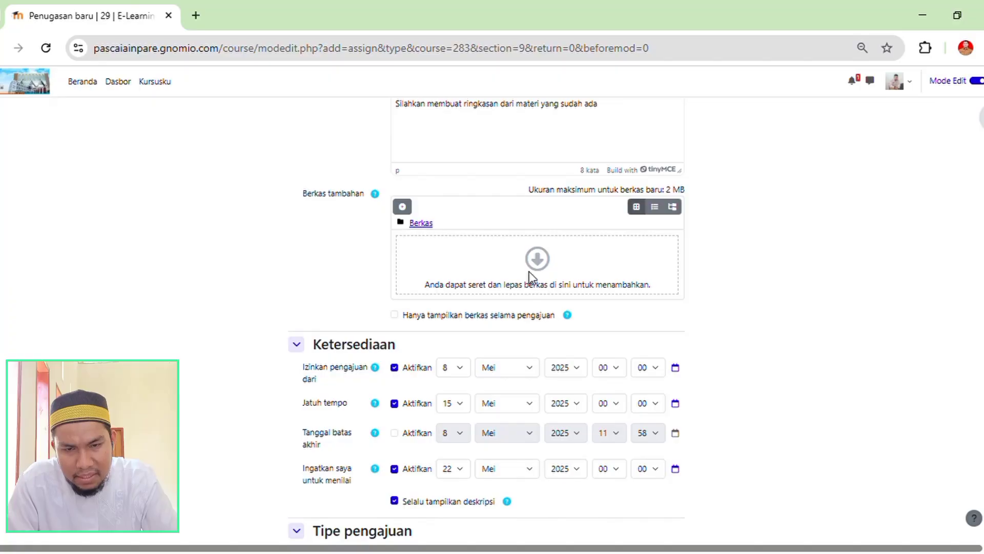
{"action": "scroll", "coordinate": [500, 272], "scroll_direction": "up", "scroll_amount": 3}
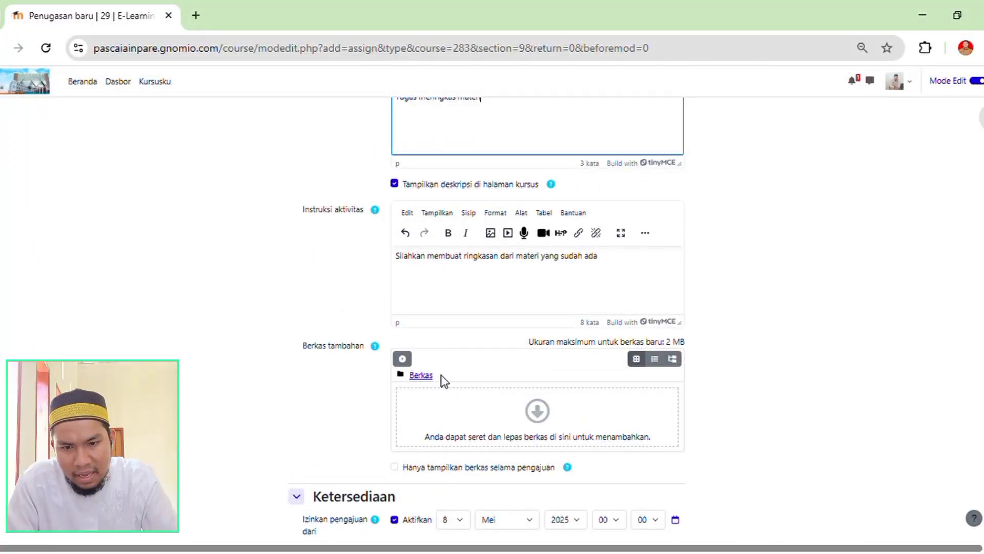
{"action": "scroll", "coordinate": [549, 355], "scroll_direction": "up", "scroll_amount": 4}
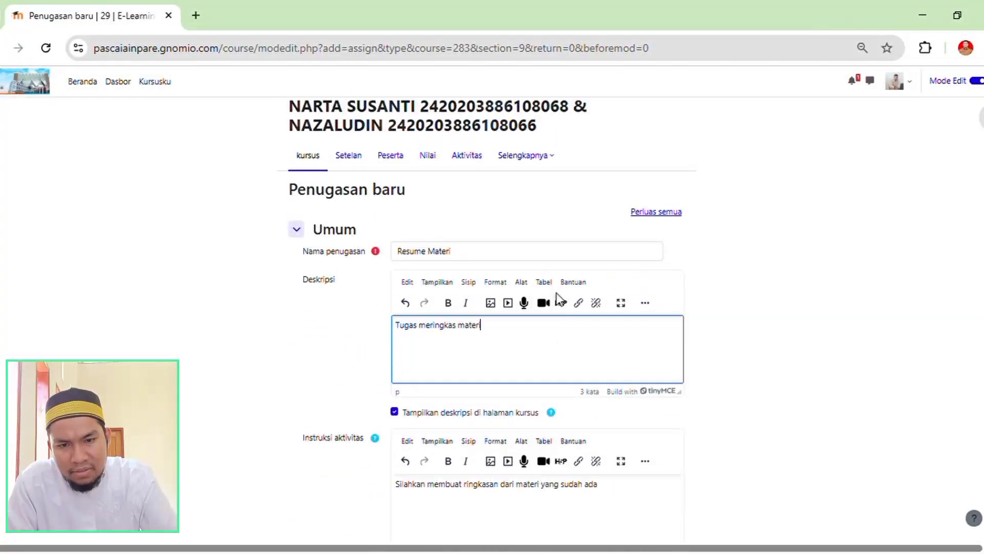
{"action": "scroll", "coordinate": [559, 297], "scroll_direction": "down", "scroll_amount": 7}
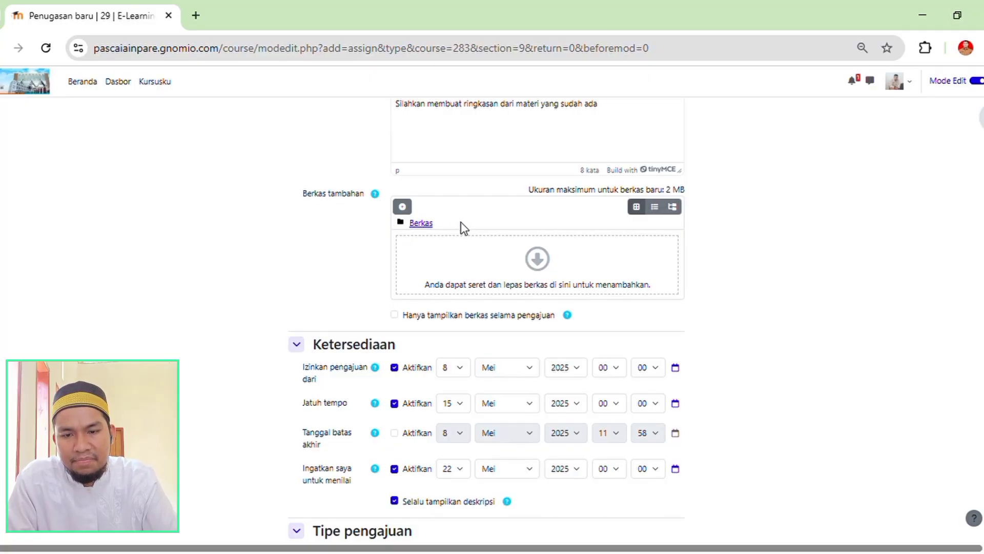
{"action": "scroll", "coordinate": [506, 268], "scroll_direction": "up", "scroll_amount": 2}
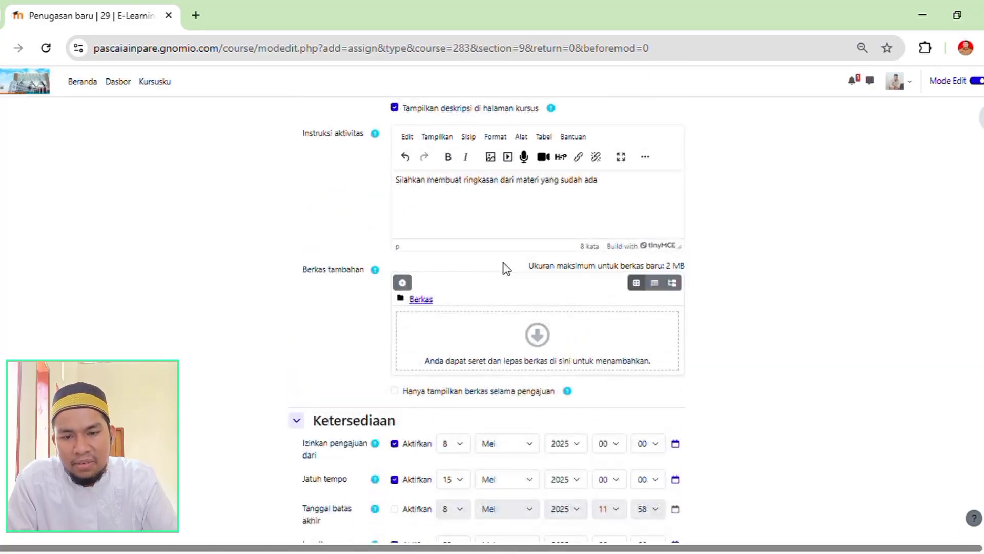
{"action": "scroll", "coordinate": [553, 318], "scroll_direction": "down", "scroll_amount": 3}
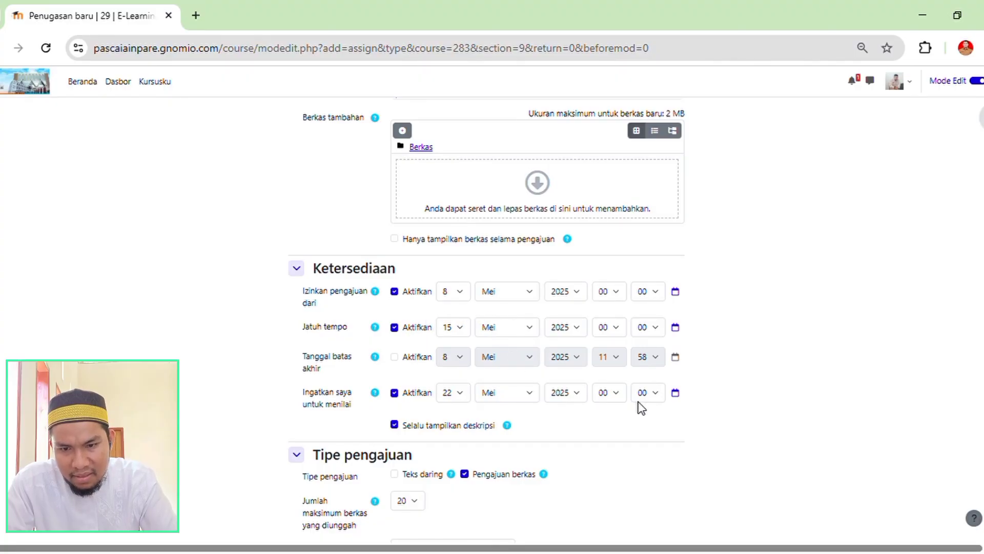
Review the assignment's submission type settings for the maximum number of uploaded files and the maximum submission size.
{"action": "scroll", "coordinate": [441, 413], "scroll_direction": "down", "scroll_amount": 3}
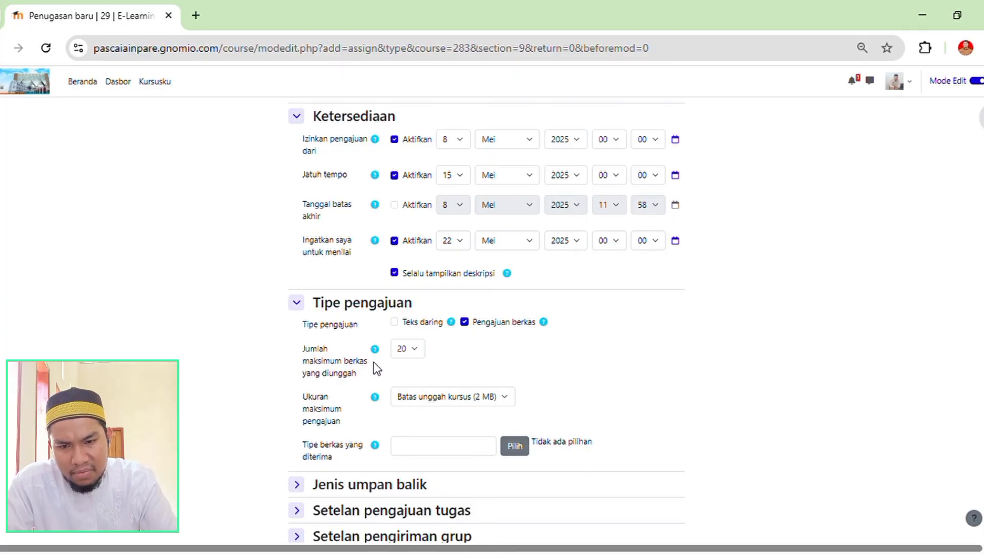
{"action": "left_click", "coordinate": [407, 349]}
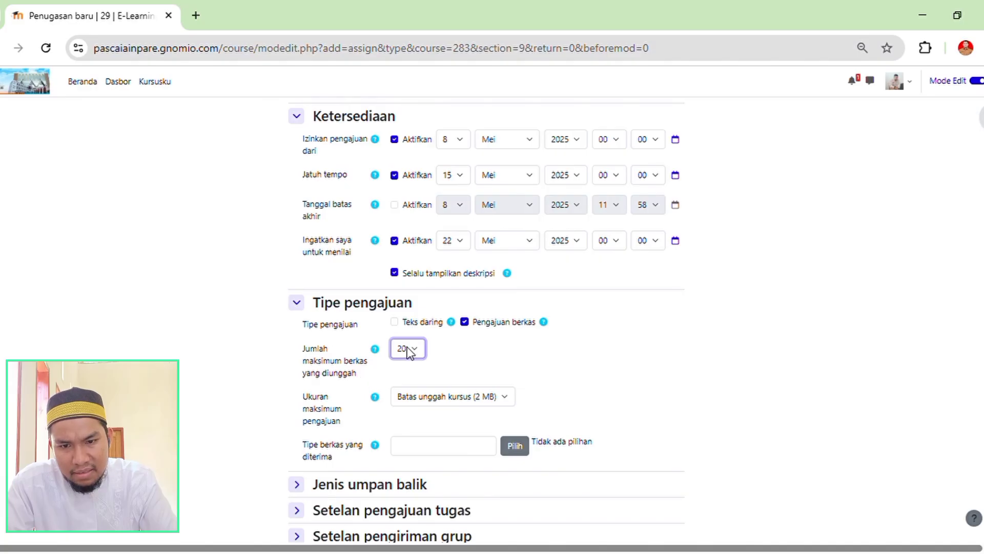
{"action": "left_click", "coordinate": [478, 355]}
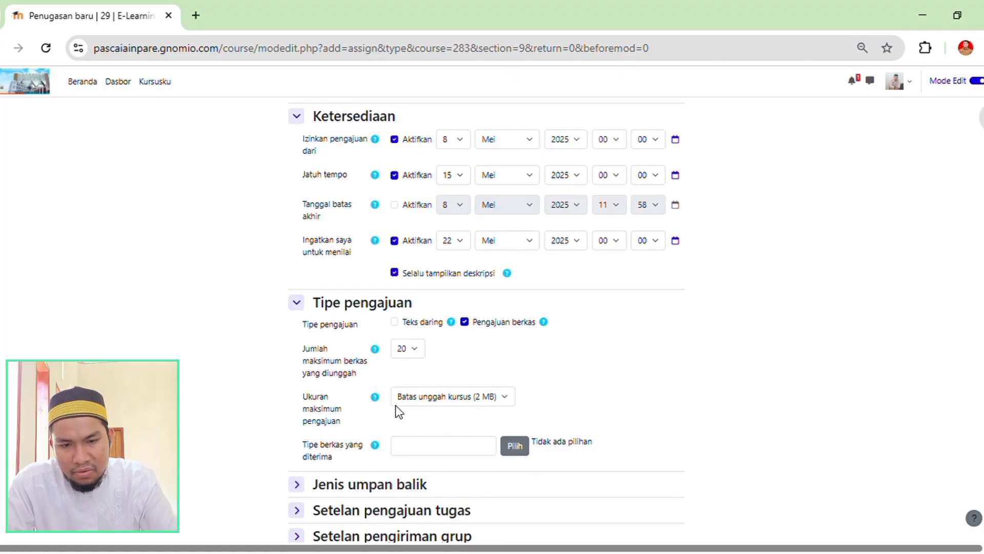
{"action": "left_click", "coordinate": [506, 398]}
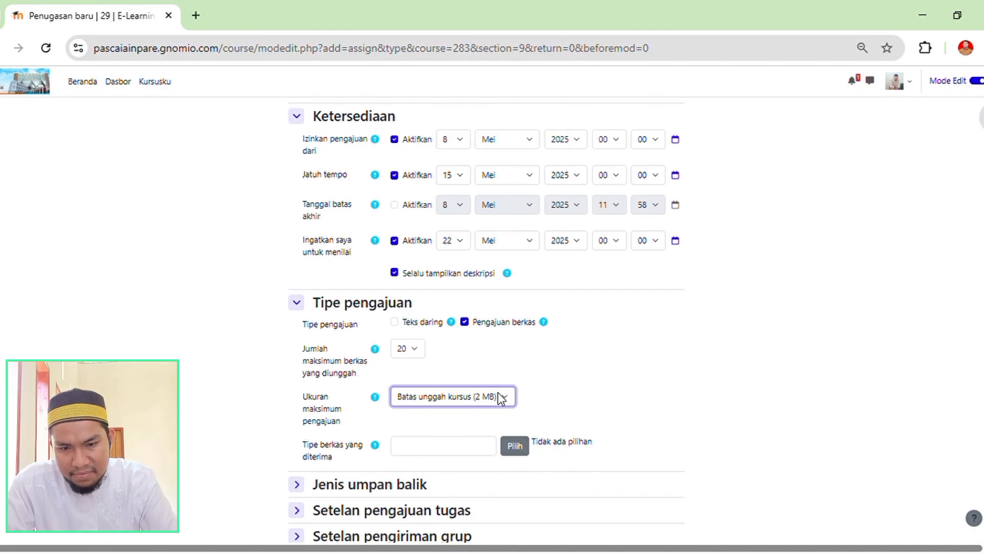
Set the assignment's accepted file types (Tipe berkas yang diterima) to all file types (Semua jenis berkas) and save the selection.
{"action": "scroll", "coordinate": [395, 376], "scroll_direction": "down", "scroll_amount": 3}
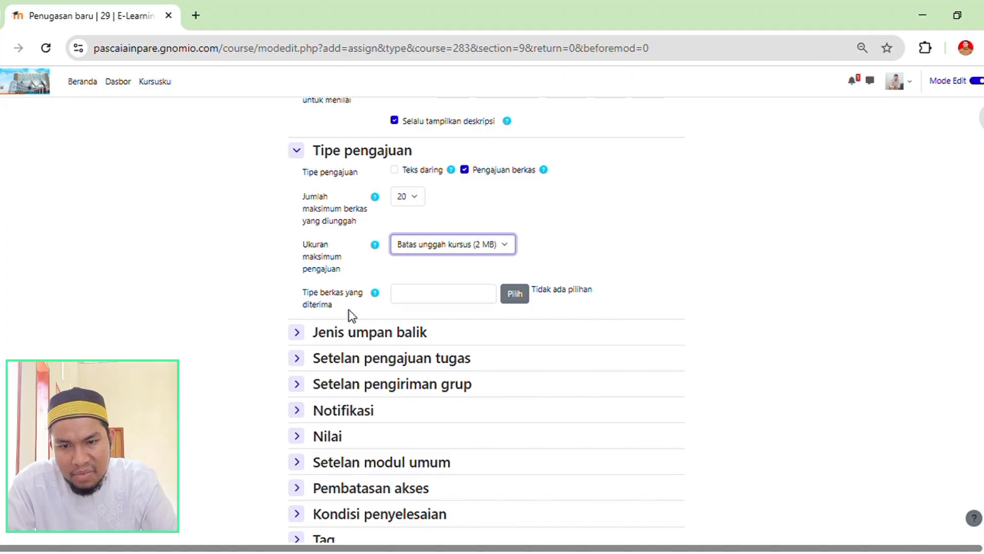
{"action": "left_click", "coordinate": [482, 302]}
{"action": "left_click", "coordinate": [523, 296]}
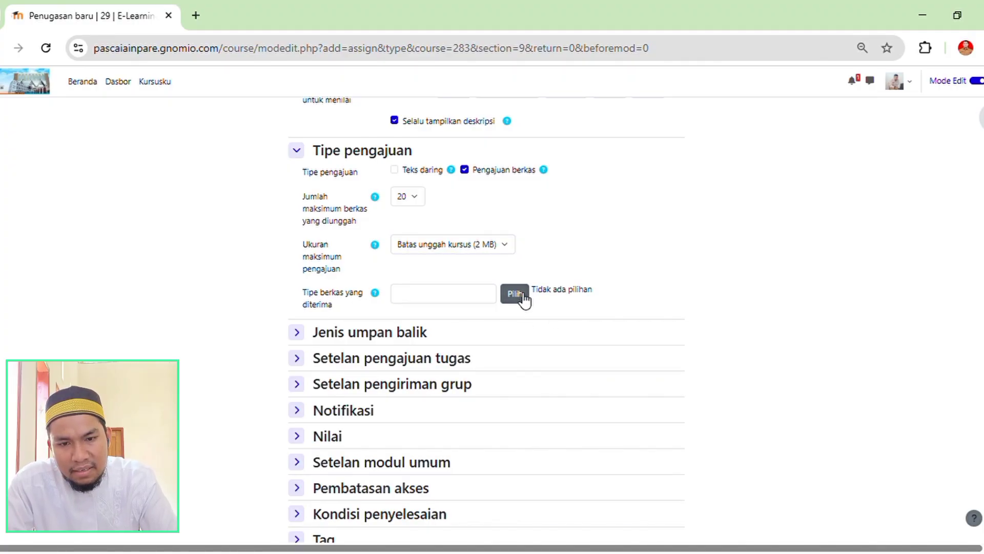
{"action": "left_click", "coordinate": [400, 300]}
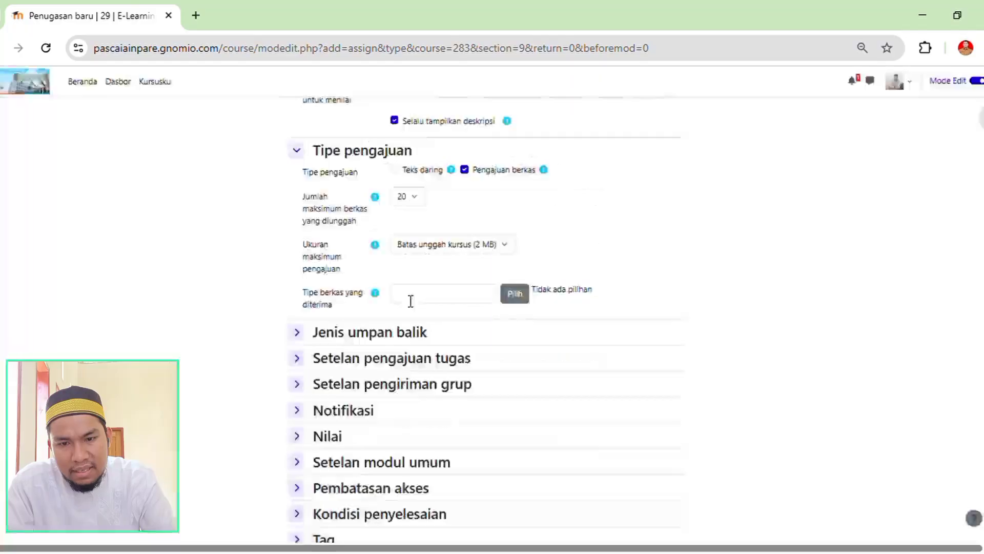
{"action": "left_click", "coordinate": [521, 298]}
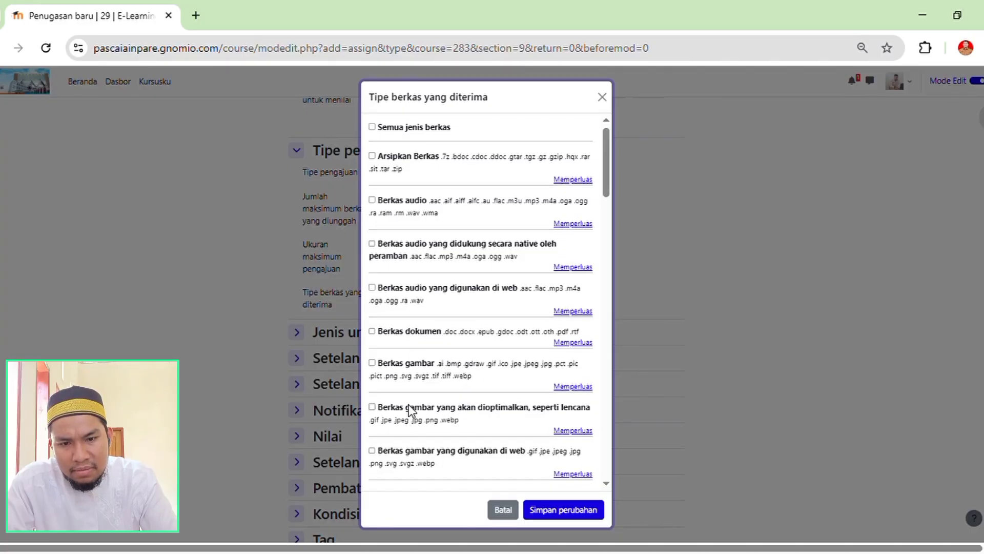
{"action": "scroll", "coordinate": [448, 402], "scroll_direction": "down", "scroll_amount": 10}
{"action": "scroll", "coordinate": [447, 399], "scroll_direction": "up", "scroll_amount": 6}
{"action": "scroll", "coordinate": [447, 398], "scroll_direction": "up", "scroll_amount": 5}
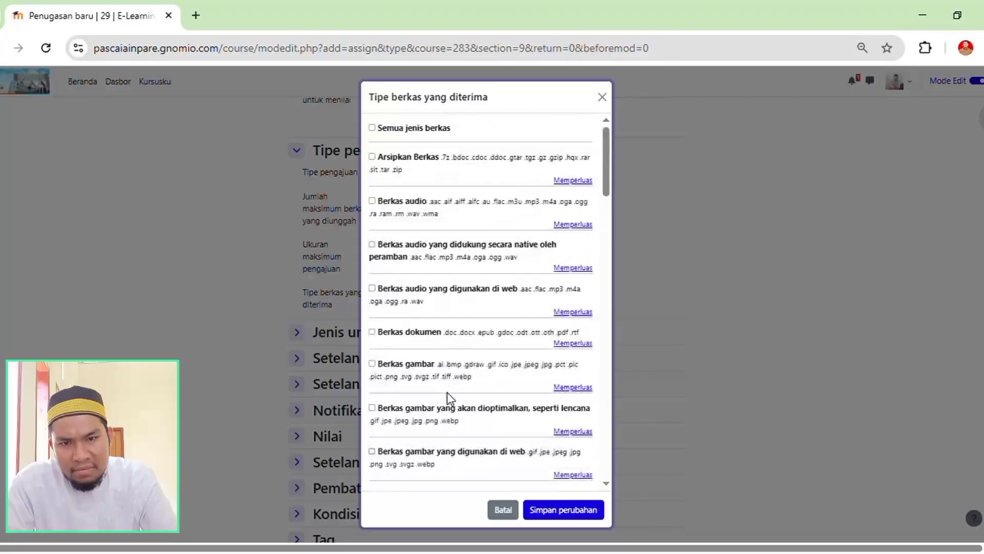
{"action": "left_click", "coordinate": [376, 129]}
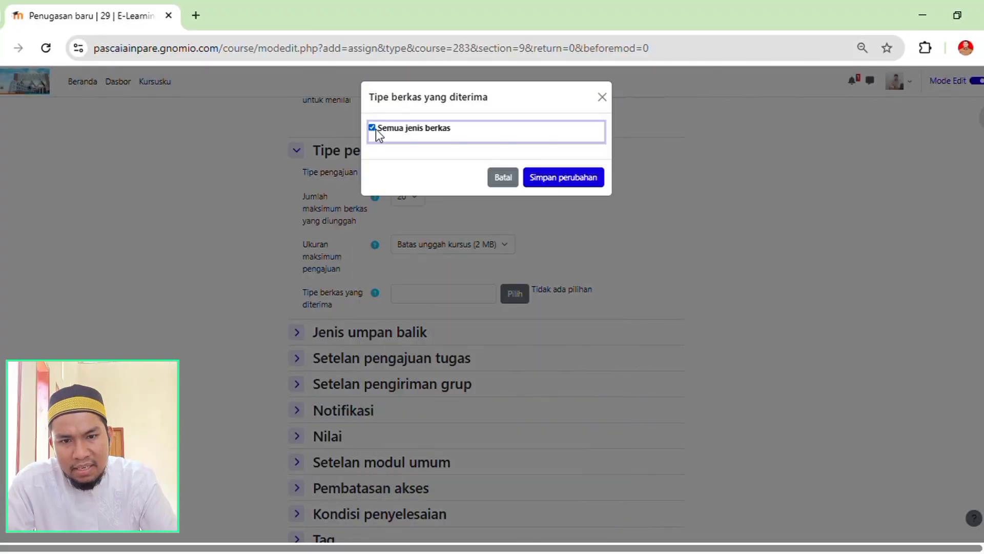
{"action": "left_click", "coordinate": [548, 185]}
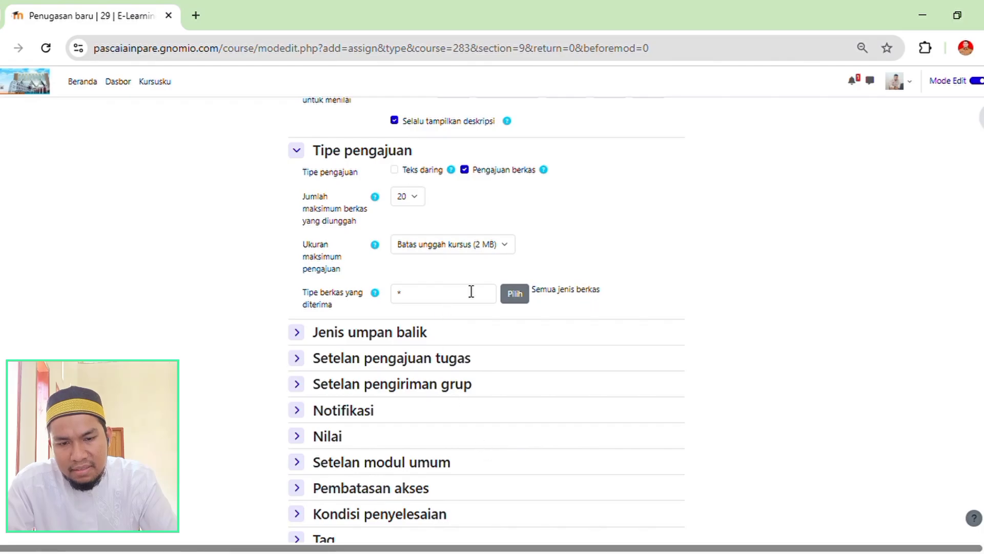
Check the completed "Resume Materi" assignment form, then save the assignment and display it.
{"action": "scroll", "coordinate": [433, 254], "scroll_direction": "up", "scroll_amount": 9}
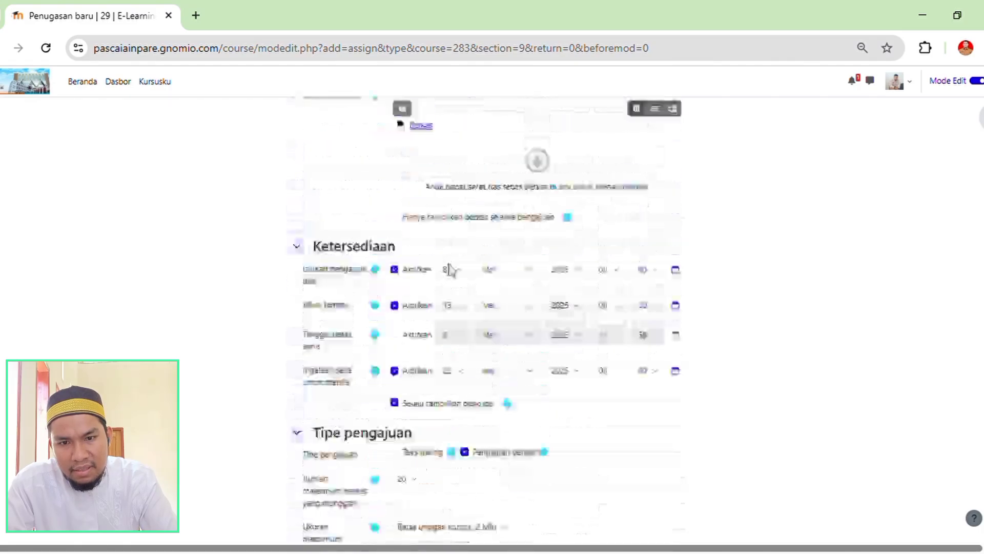
{"action": "scroll", "coordinate": [533, 363], "scroll_direction": "up", "scroll_amount": 6}
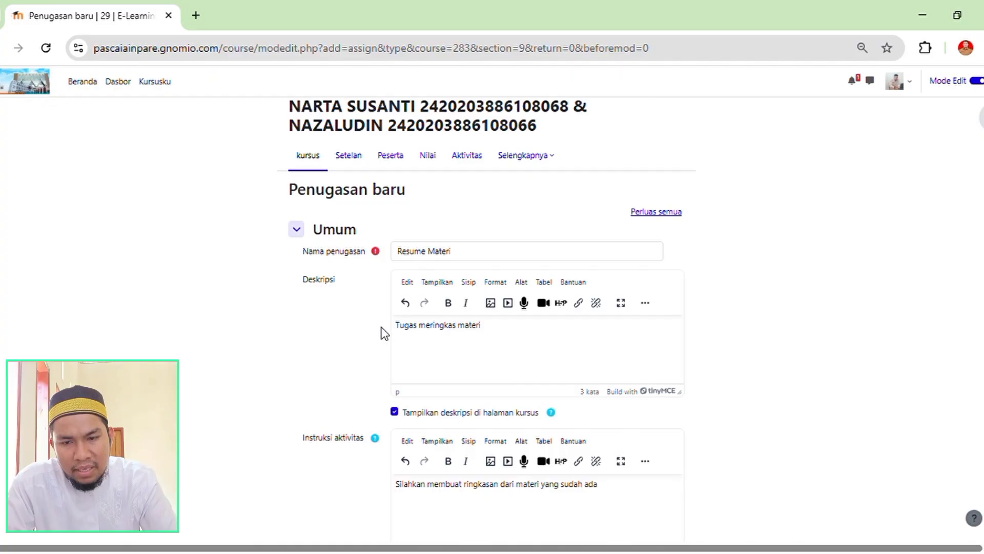
{"action": "scroll", "coordinate": [548, 339], "scroll_direction": "down", "scroll_amount": 1}
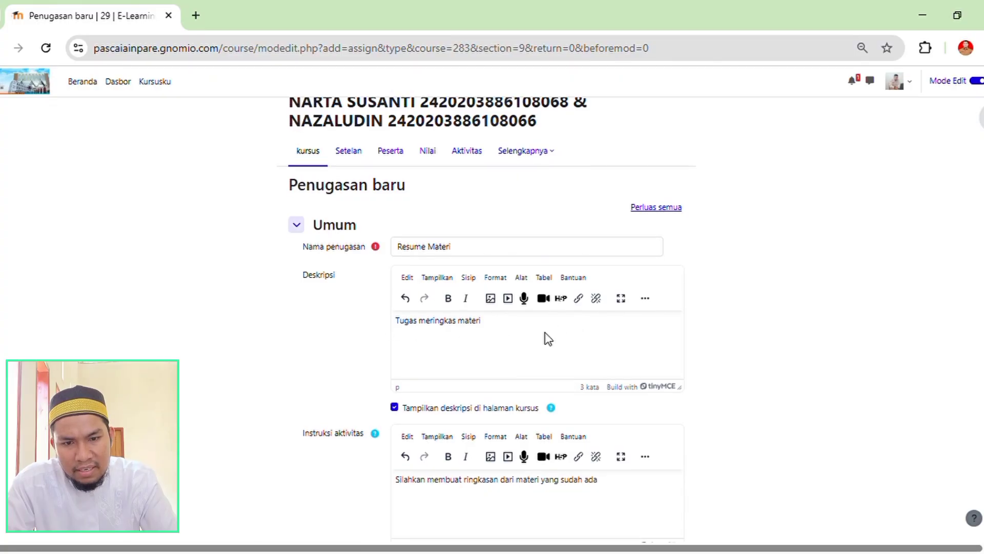
{"action": "scroll", "coordinate": [547, 338], "scroll_direction": "down", "scroll_amount": 15}
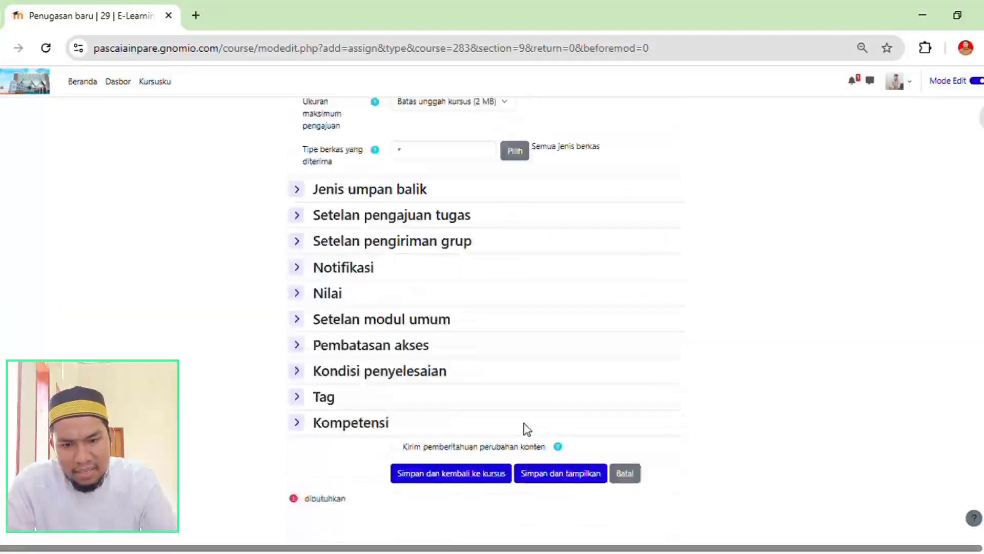
{"action": "left_click", "coordinate": [548, 473]}
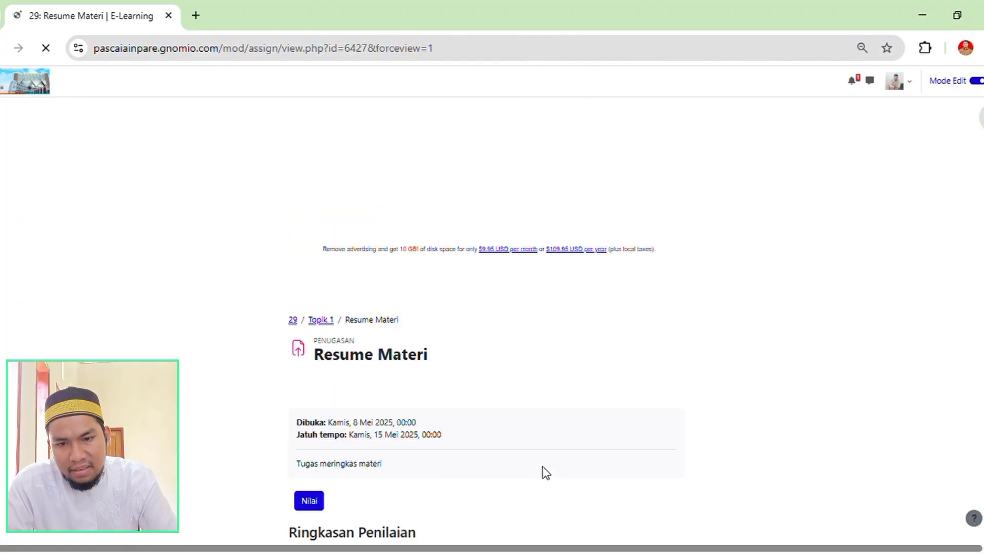
Check the dates and description on the "Resume Materi" assignment page and return to the course page.
{"action": "scroll", "coordinate": [353, 392], "scroll_direction": "down", "scroll_amount": 3}
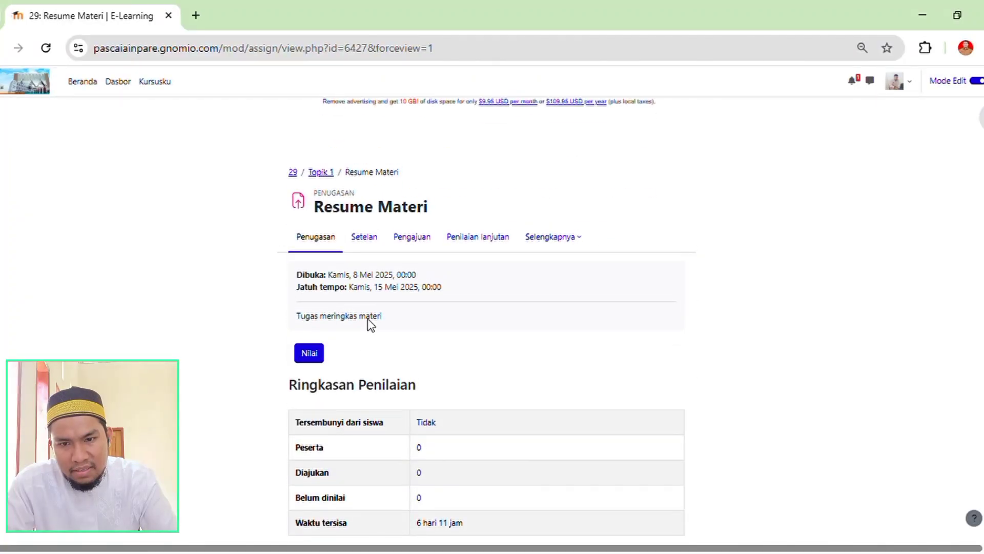
{"action": "scroll", "coordinate": [349, 313], "scroll_direction": "up", "scroll_amount": 3}
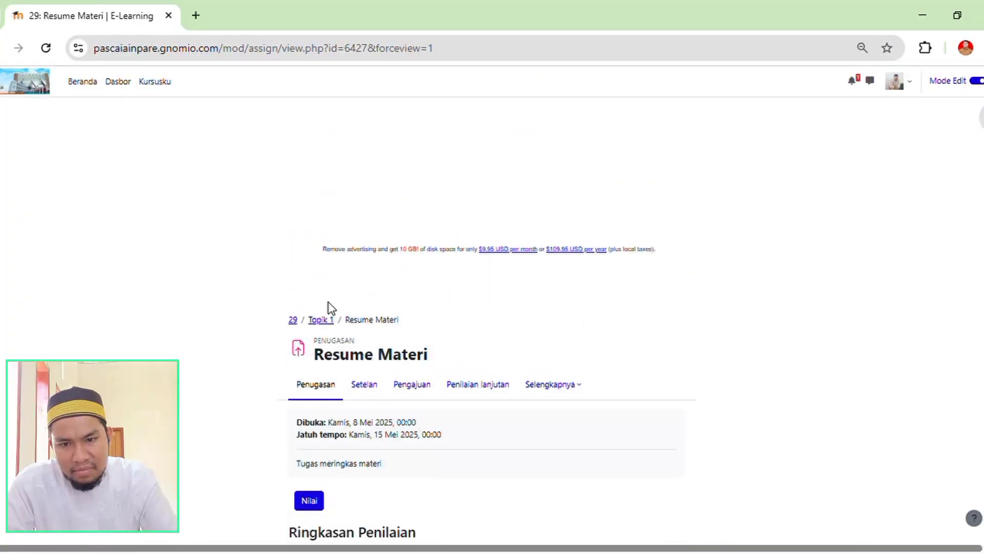
{"action": "left_click", "coordinate": [292, 321]}
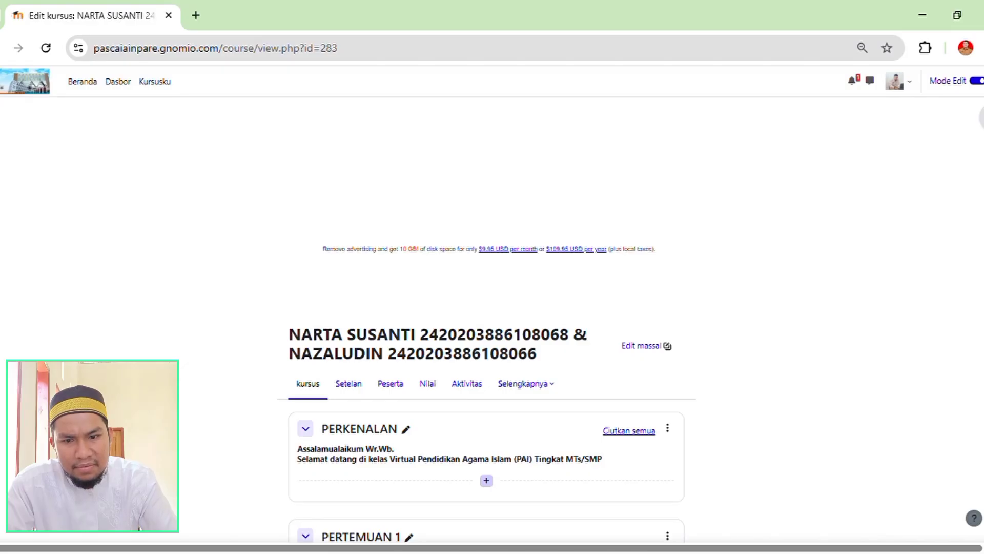
Find the example section "Topik 1" on the course page and examine its "Resume Materi" assignment entry.
{"action": "scroll", "coordinate": [486, 318], "scroll_direction": "down", "scroll_amount": 20}
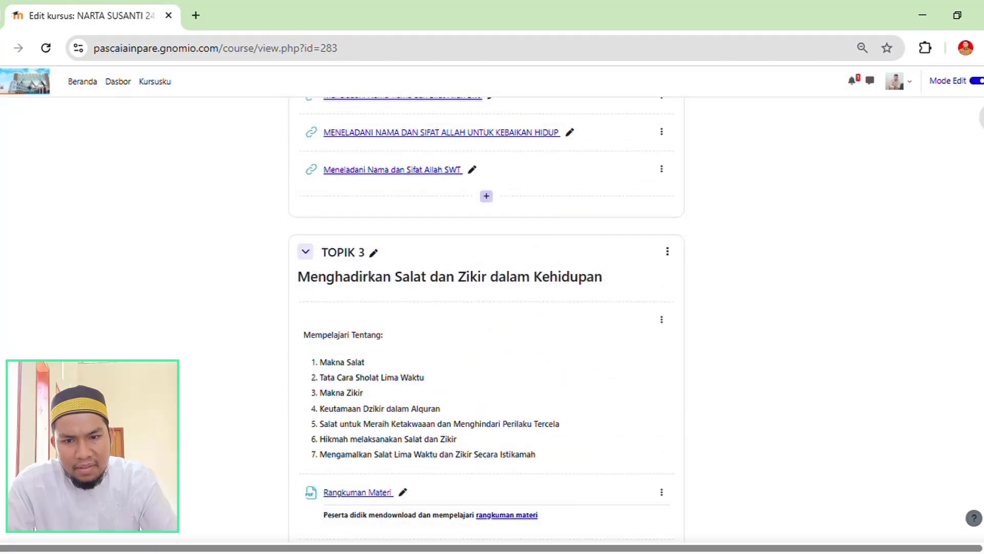
{"action": "scroll", "coordinate": [486, 318], "scroll_direction": "down", "scroll_amount": 7}
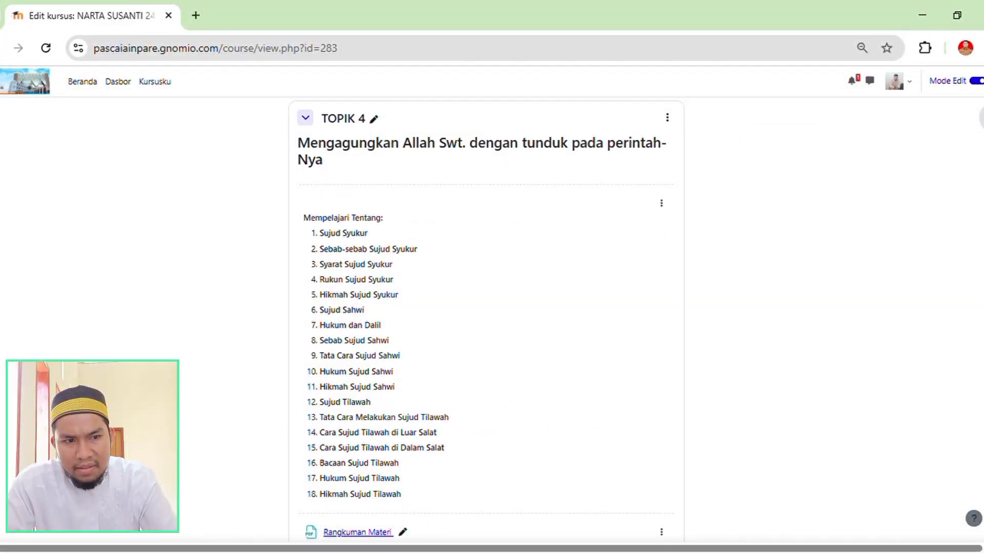
{"action": "scroll", "coordinate": [486, 318], "scroll_direction": "down", "scroll_amount": 15}
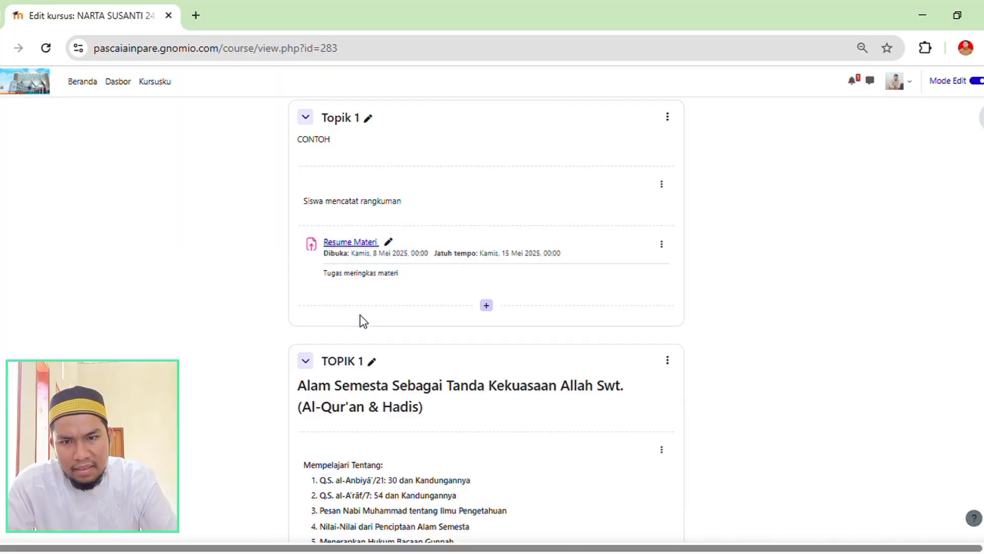
{"action": "scroll", "coordinate": [360, 319], "scroll_direction": "up", "scroll_amount": 6}
{"action": "scroll", "coordinate": [420, 392], "scroll_direction": "down", "scroll_amount": 4}
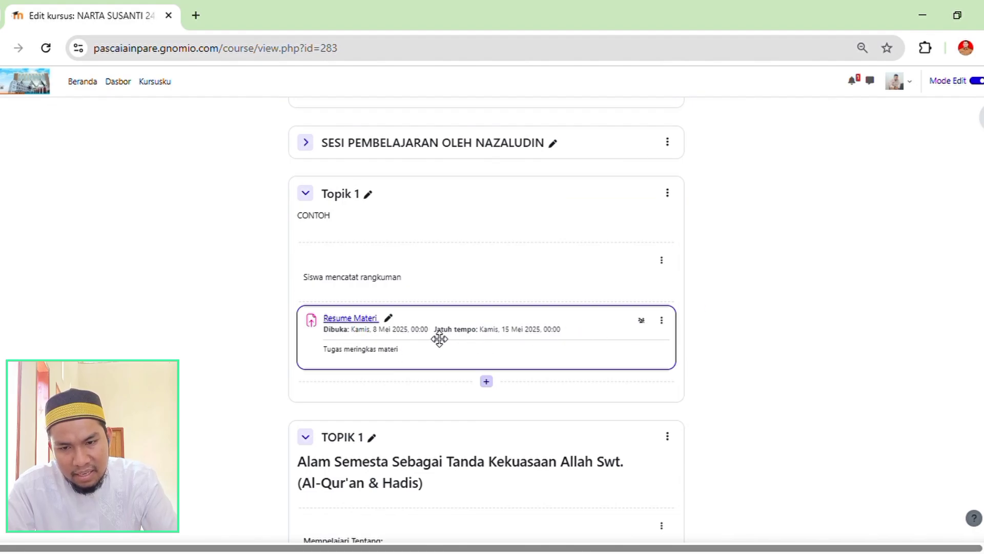
{"action": "scroll", "coordinate": [446, 277], "scroll_direction": "down", "scroll_amount": 2}
{"action": "scroll", "coordinate": [430, 256], "scroll_direction": "up", "scroll_amount": 3}
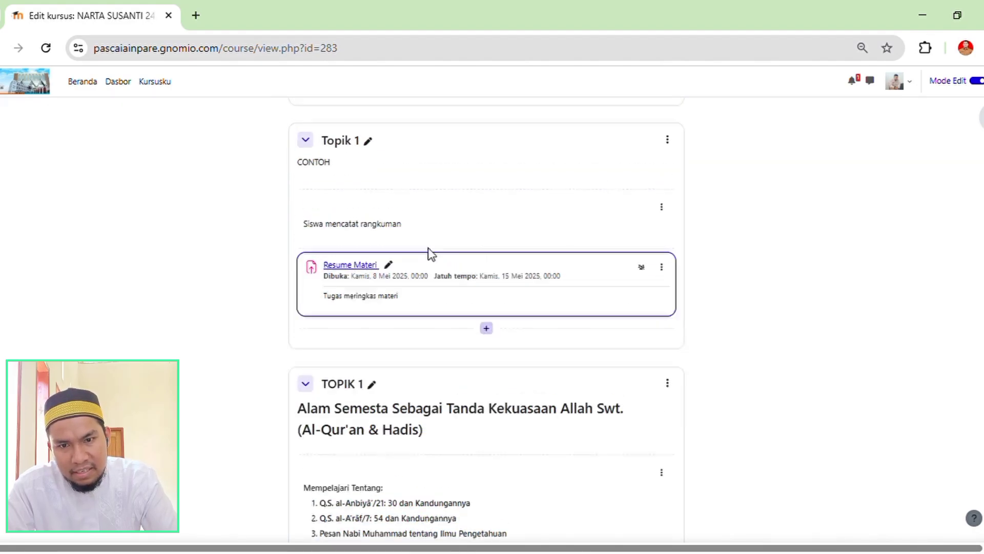
{"action": "scroll", "coordinate": [451, 359], "scroll_direction": "down", "scroll_amount": 2}
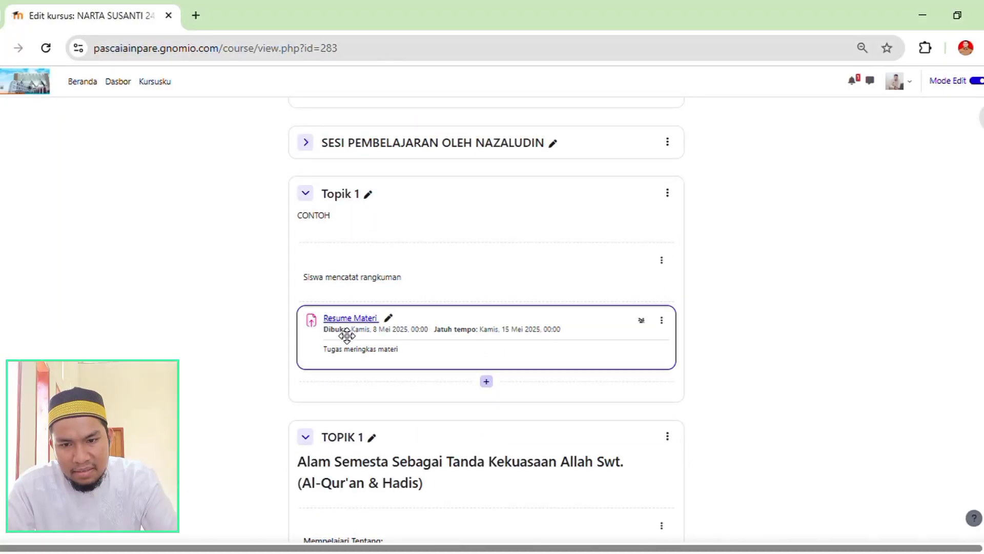
Review the resources and activities of the TOPIK 1 section, from Modul Ajar and BAHAN AJAR to Tes Sumatif Akhir Bab.
{"action": "scroll", "coordinate": [389, 359], "scroll_direction": "down", "scroll_amount": 2}
{"action": "scroll", "coordinate": [438, 275], "scroll_direction": "down", "scroll_amount": 3}
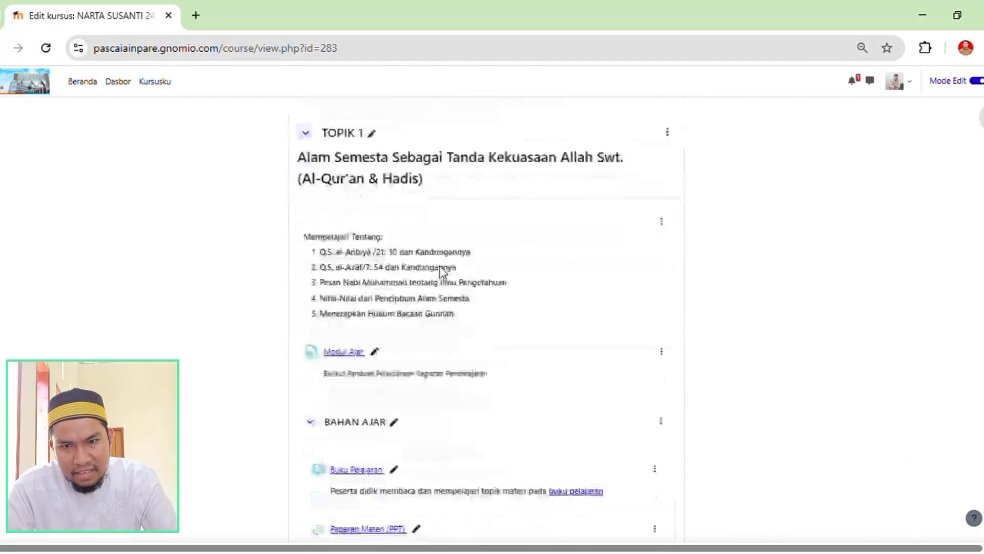
{"action": "scroll", "coordinate": [477, 294], "scroll_direction": "down", "scroll_amount": 3}
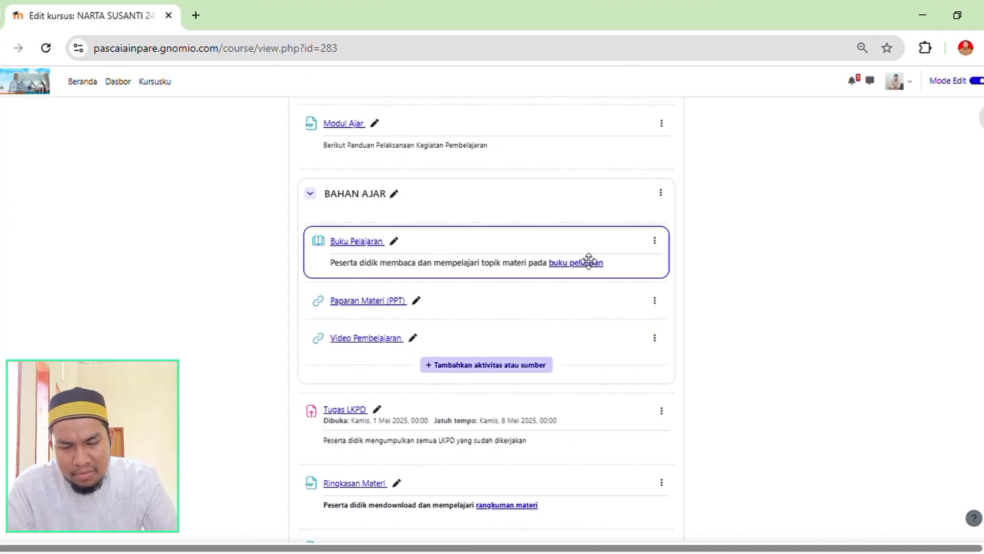
{"action": "scroll", "coordinate": [494, 275], "scroll_direction": "up", "scroll_amount": 6}
{"action": "scroll", "coordinate": [495, 275], "scroll_direction": "up", "scroll_amount": 2}
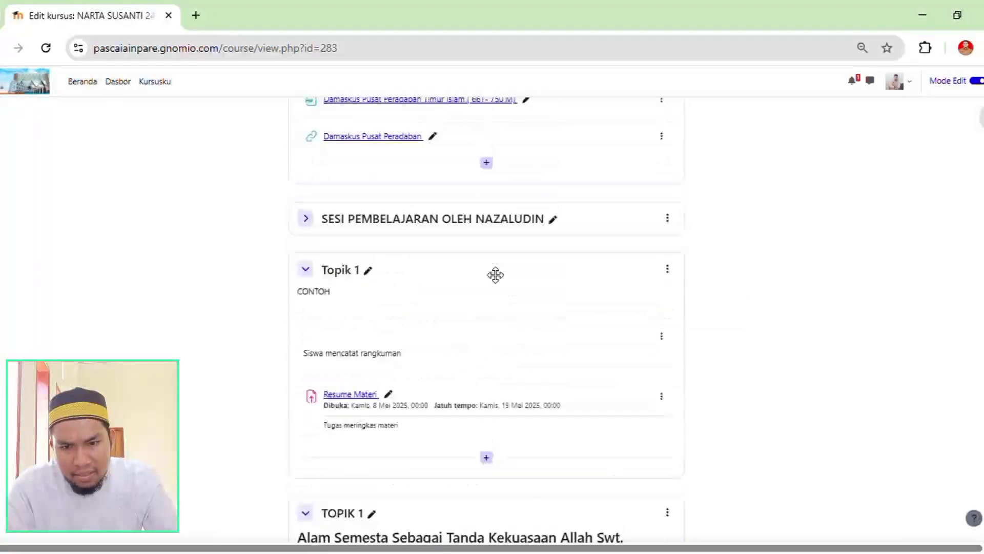
{"action": "scroll", "coordinate": [391, 336], "scroll_direction": "down", "scroll_amount": 7}
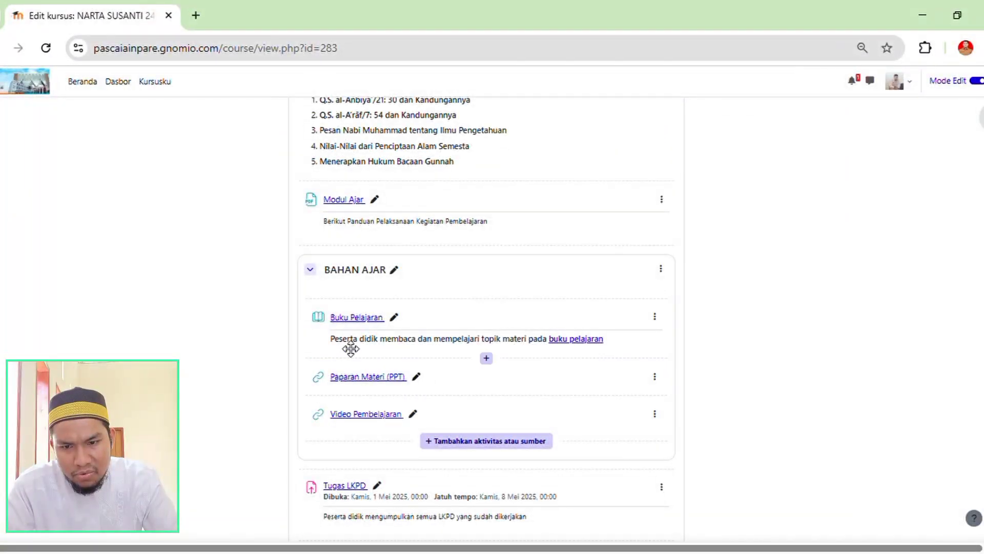
{"action": "scroll", "coordinate": [439, 400], "scroll_direction": "down", "scroll_amount": 2}
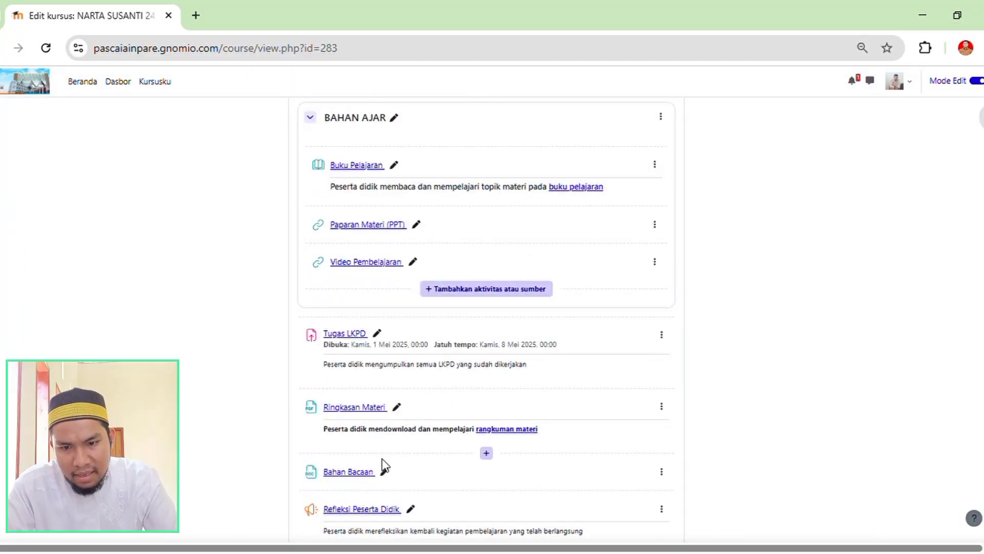
{"action": "scroll", "coordinate": [438, 400], "scroll_direction": "down", "scroll_amount": 2}
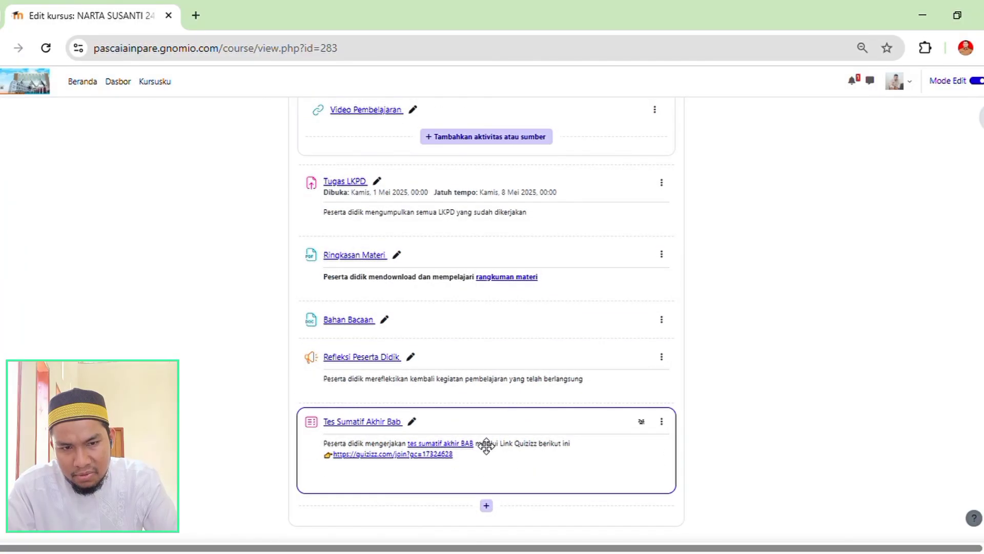
{"action": "scroll", "coordinate": [359, 453], "scroll_direction": "down", "scroll_amount": 1}
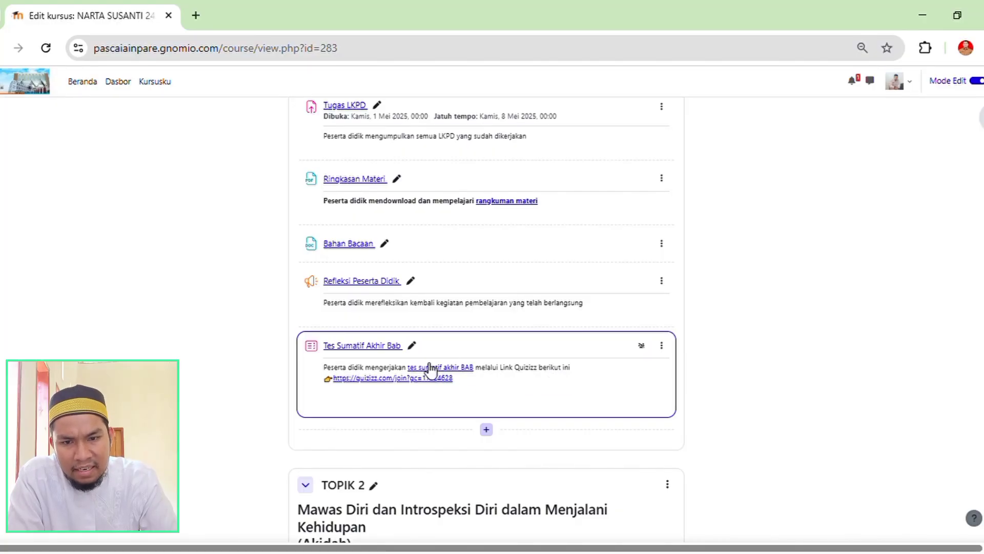
Open the form for a new Kuis activity at the end of the TOPIK 1 section, below Tes Sumatif Akhir Bab.
{"action": "scroll", "coordinate": [536, 364], "scroll_direction": "up", "scroll_amount": 1}
{"action": "scroll", "coordinate": [475, 355], "scroll_direction": "up", "scroll_amount": 3}
{"action": "scroll", "coordinate": [518, 355], "scroll_direction": "down", "scroll_amount": 5}
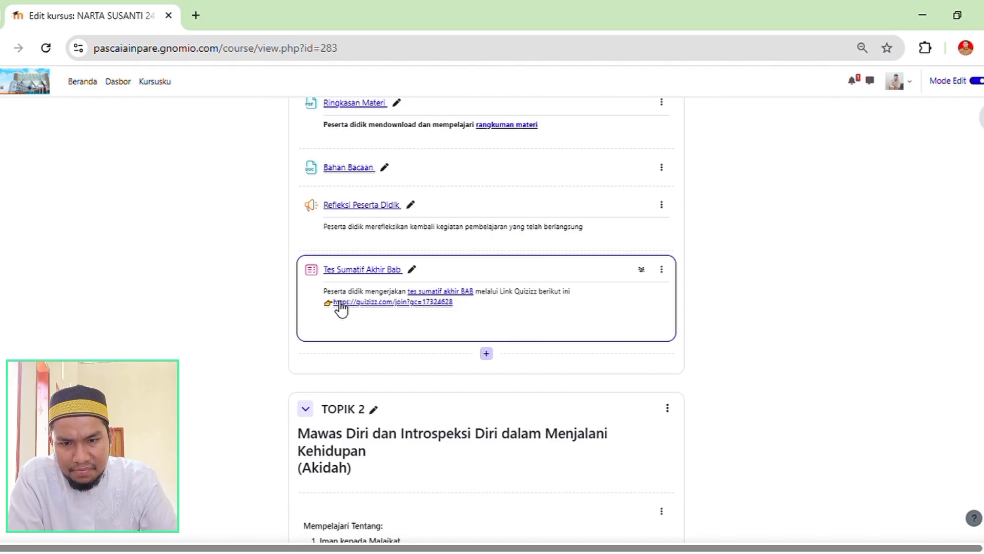
{"action": "scroll", "coordinate": [505, 323], "scroll_direction": "up", "scroll_amount": 3}
{"action": "scroll", "coordinate": [497, 462], "scroll_direction": "down", "scroll_amount": 4}
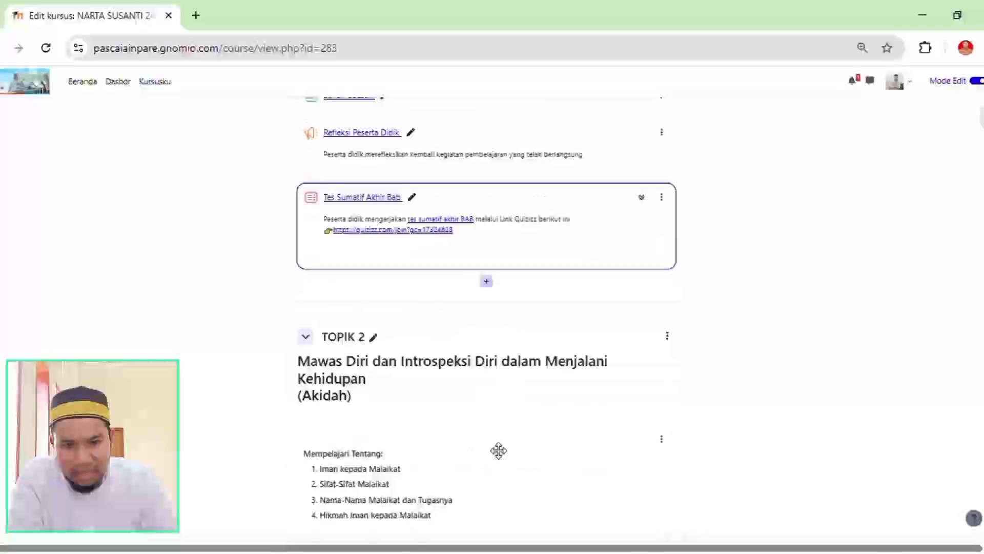
{"action": "left_click", "coordinate": [487, 278]}
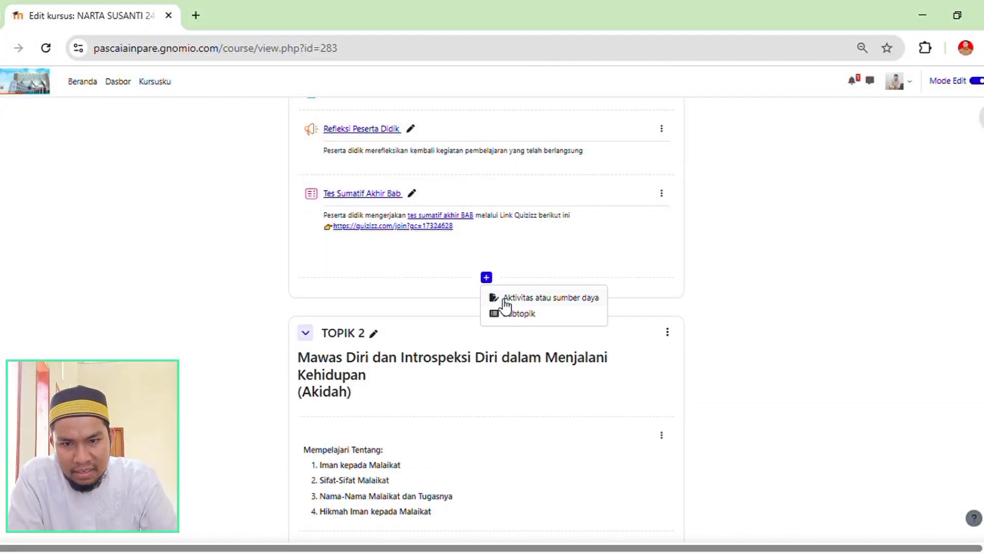
{"action": "left_click", "coordinate": [505, 309]}
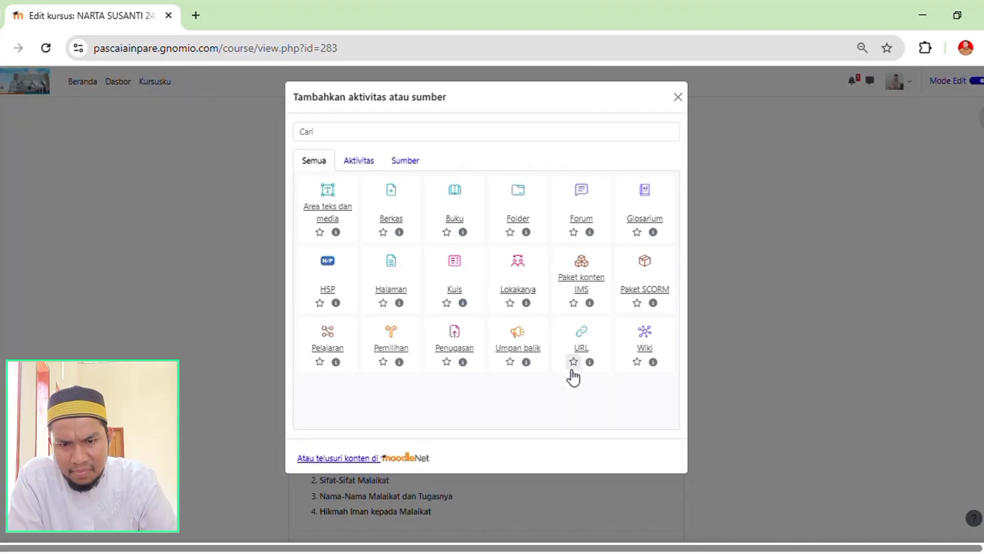
{"action": "left_click", "coordinate": [454, 265]}
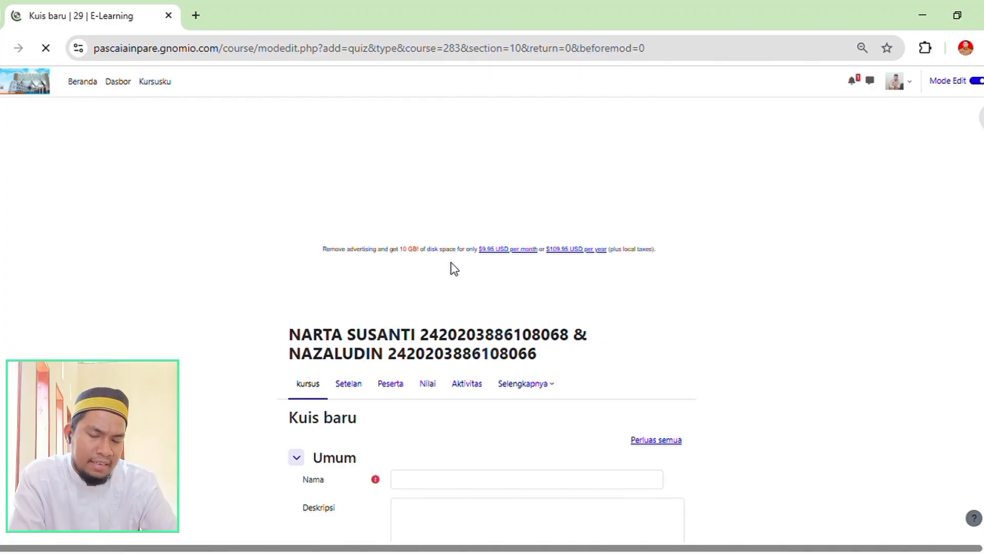
Examine the blank quiz form's name, description, settings sections and save options, then go back to the course page without saving.
{"action": "scroll", "coordinate": [463, 389], "scroll_direction": "down", "scroll_amount": 3}
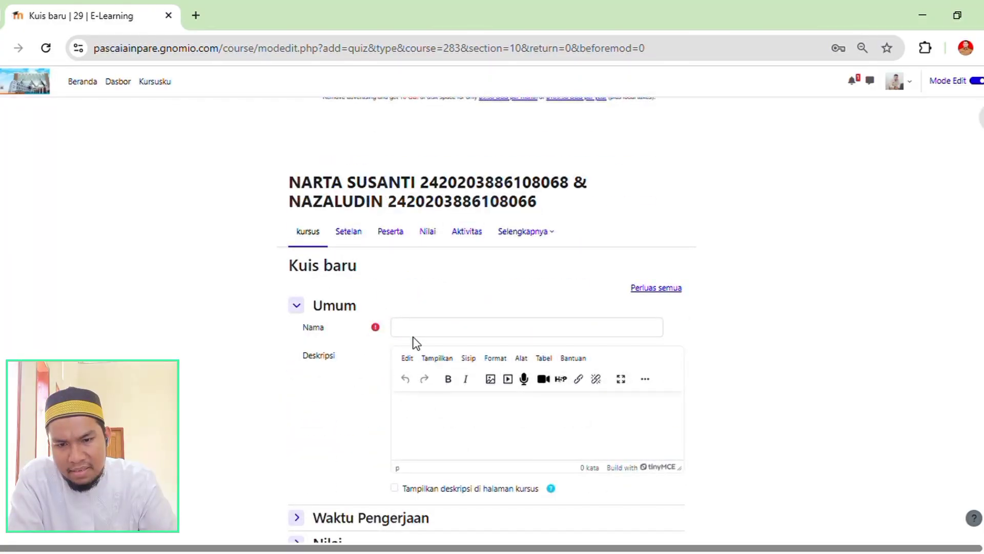
{"action": "left_click", "coordinate": [428, 334]}
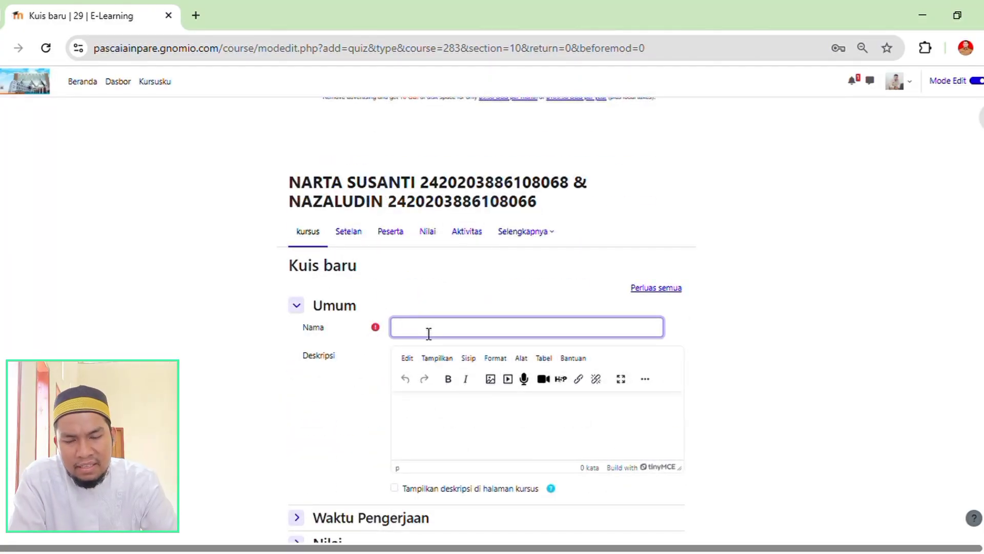
{"action": "scroll", "coordinate": [446, 270], "scroll_direction": "down", "scroll_amount": 2}
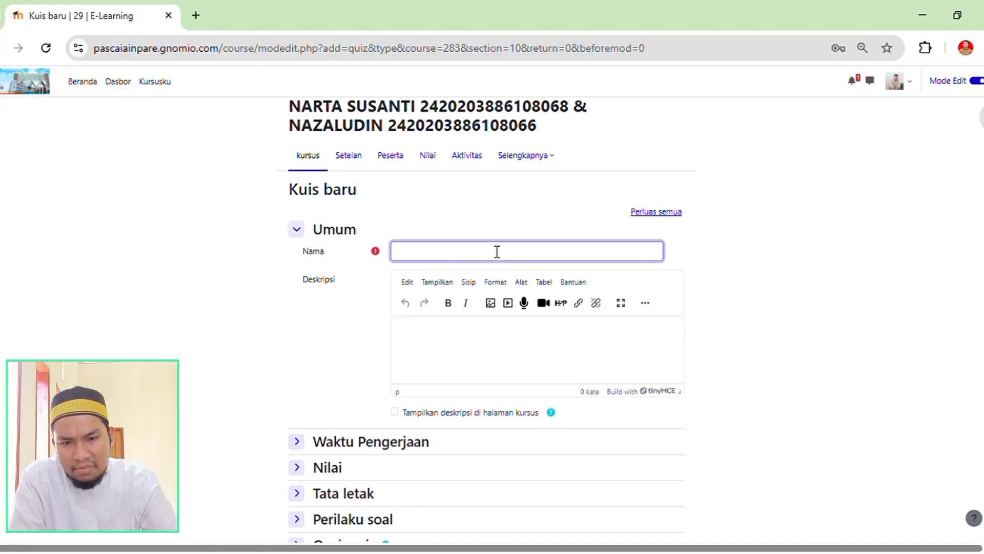
{"action": "left_click", "coordinate": [478, 334]}
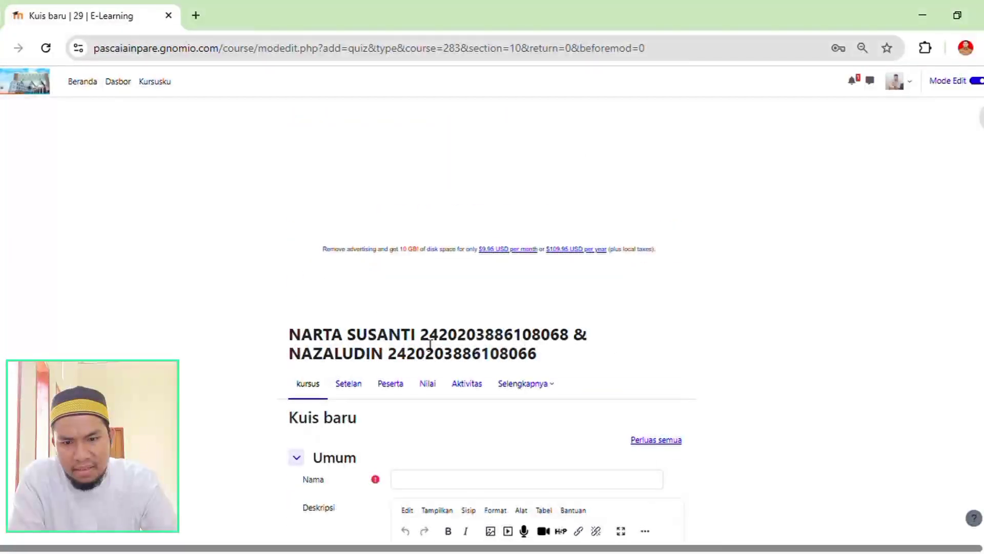
{"action": "scroll", "coordinate": [431, 345], "scroll_direction": "down", "scroll_amount": 5}
{"action": "scroll", "coordinate": [462, 230], "scroll_direction": "down", "scroll_amount": 4}
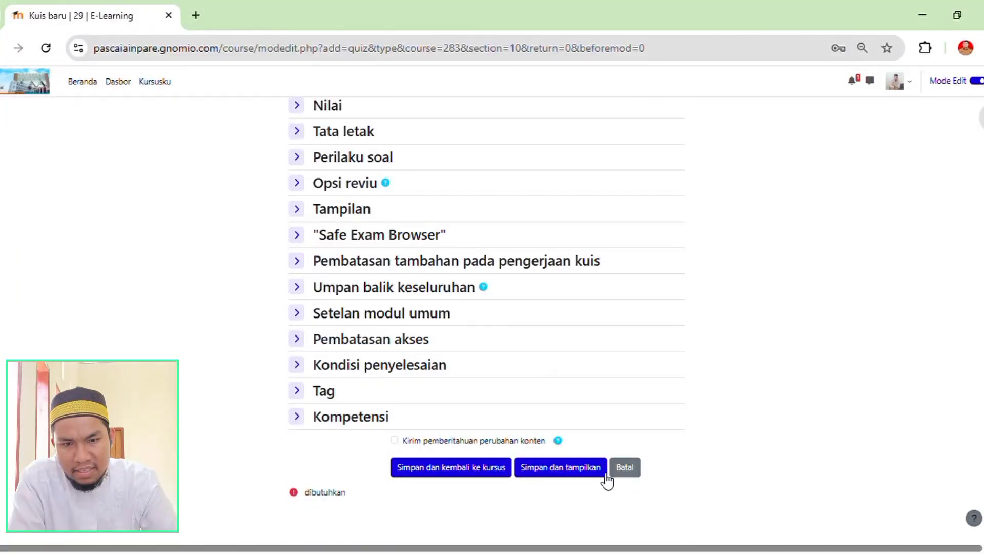
{"action": "scroll", "coordinate": [517, 285], "scroll_direction": "up", "scroll_amount": 2}
{"action": "scroll", "coordinate": [513, 283], "scroll_direction": "up", "scroll_amount": 10}
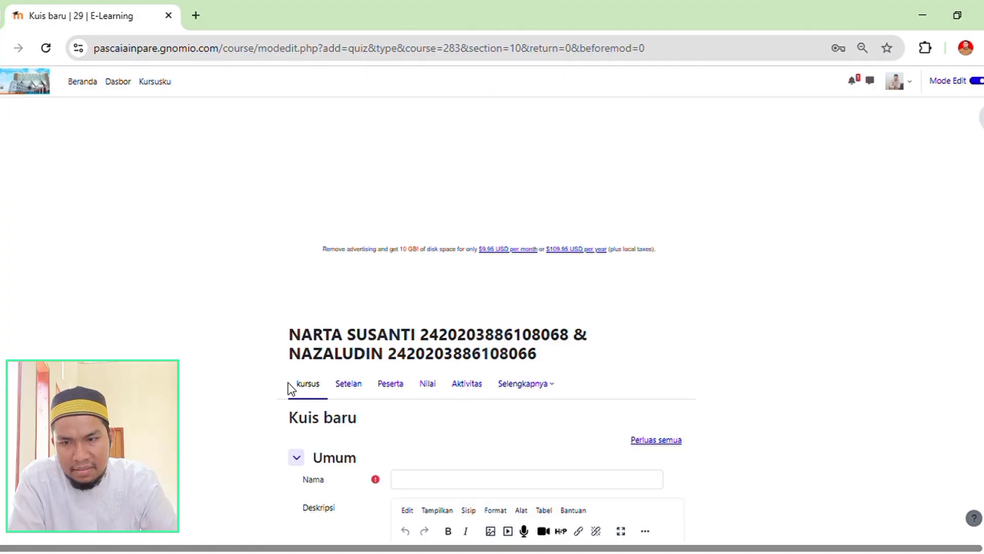
{"action": "left_click", "coordinate": [1, 49]}
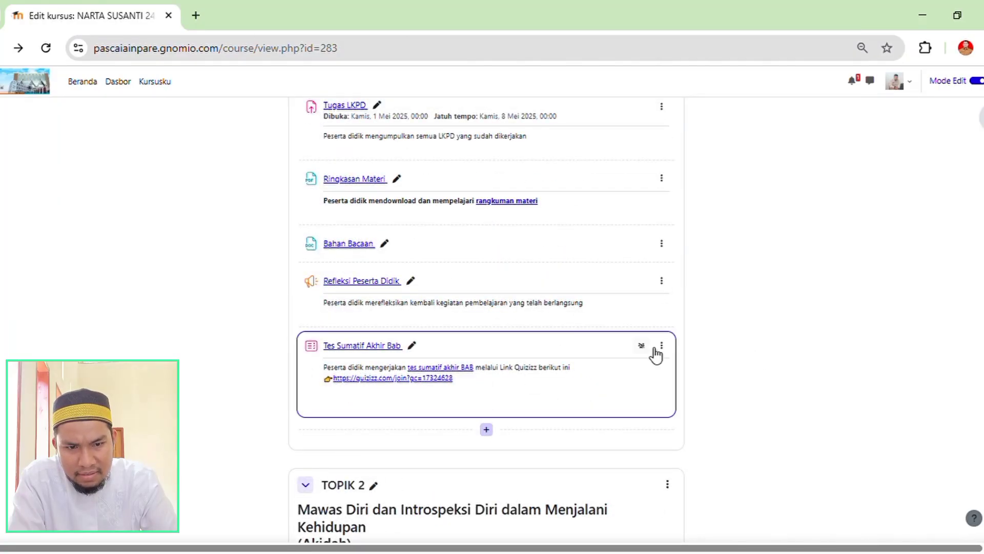
Open the settings of the "Tes Sumatif Akhir Bab" quiz in TOPIK 1 and examine its name and Quizizz link description.
{"action": "left_click", "coordinate": [662, 345]}
{"action": "left_click", "coordinate": [627, 368]}
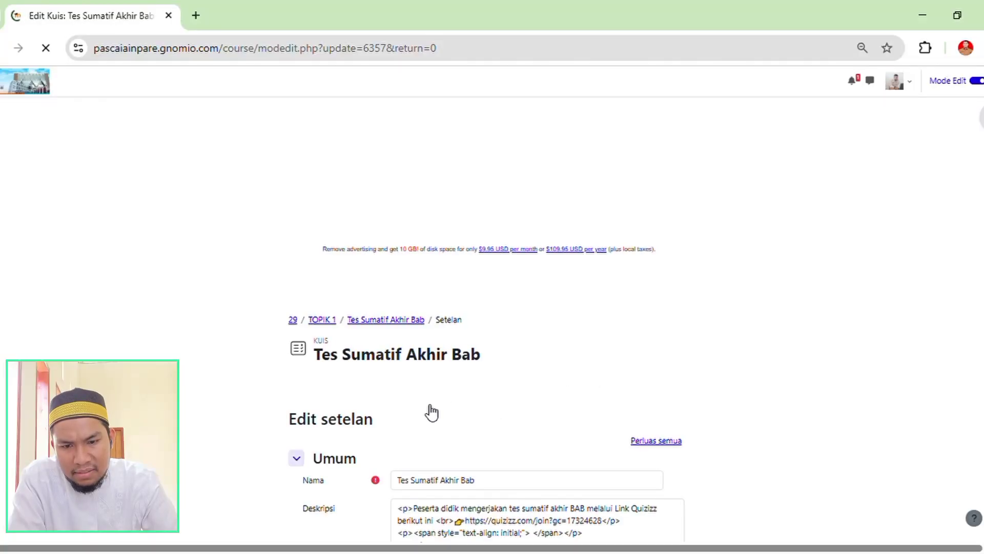
{"action": "scroll", "coordinate": [312, 410], "scroll_direction": "down", "scroll_amount": 3}
{"action": "scroll", "coordinate": [367, 309], "scroll_direction": "down", "scroll_amount": 3}
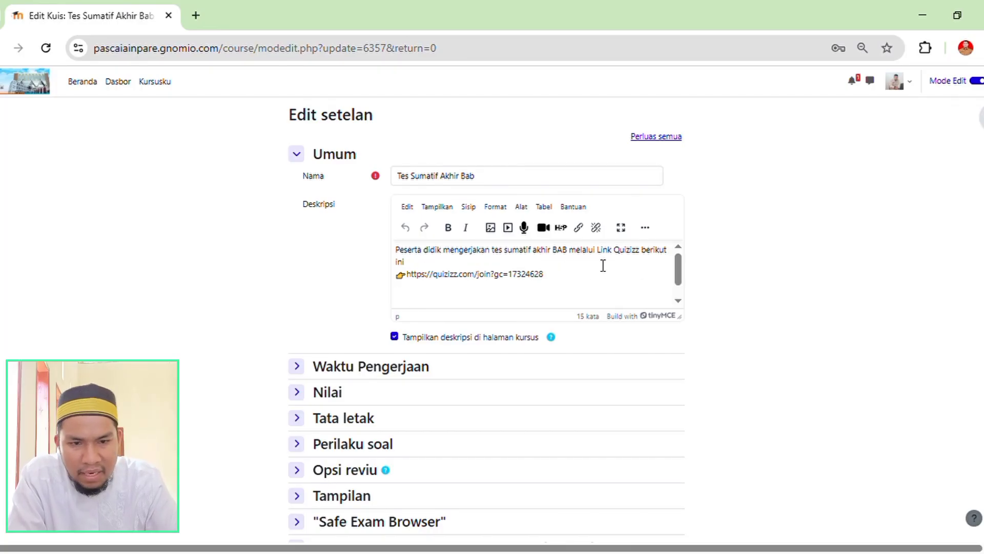
{"action": "left_click", "coordinate": [433, 266]}
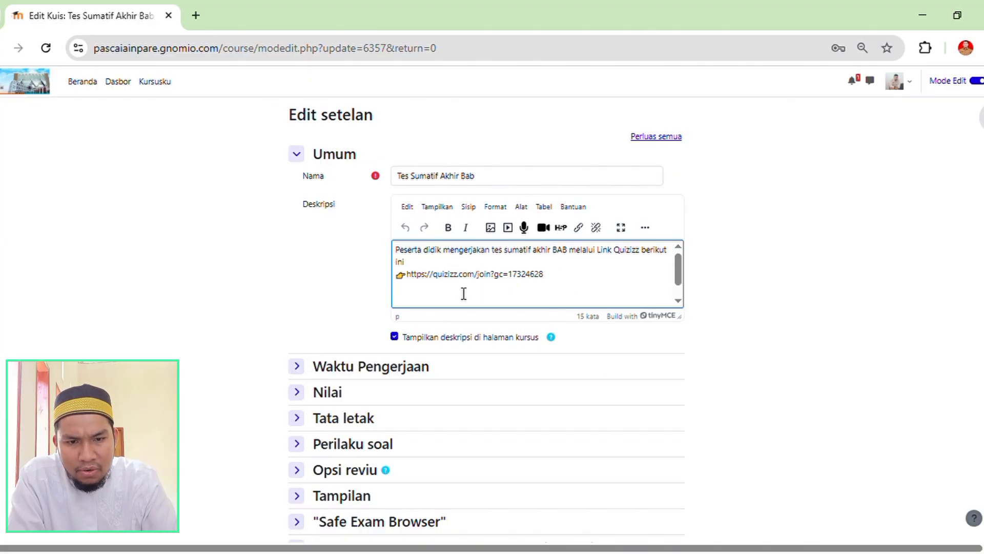
Check the remaining settings sections and the description of the "Tes Sumatif Akhir Bab" quiz, then return to the course page.
{"action": "scroll", "coordinate": [529, 306], "scroll_direction": "down", "scroll_amount": 5}
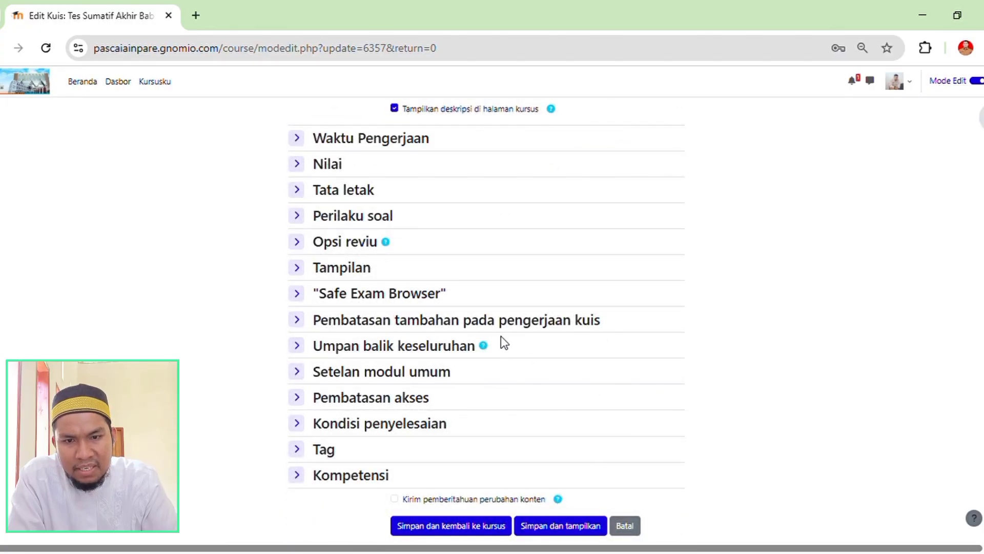
{"action": "scroll", "coordinate": [500, 337], "scroll_direction": "up", "scroll_amount": 8}
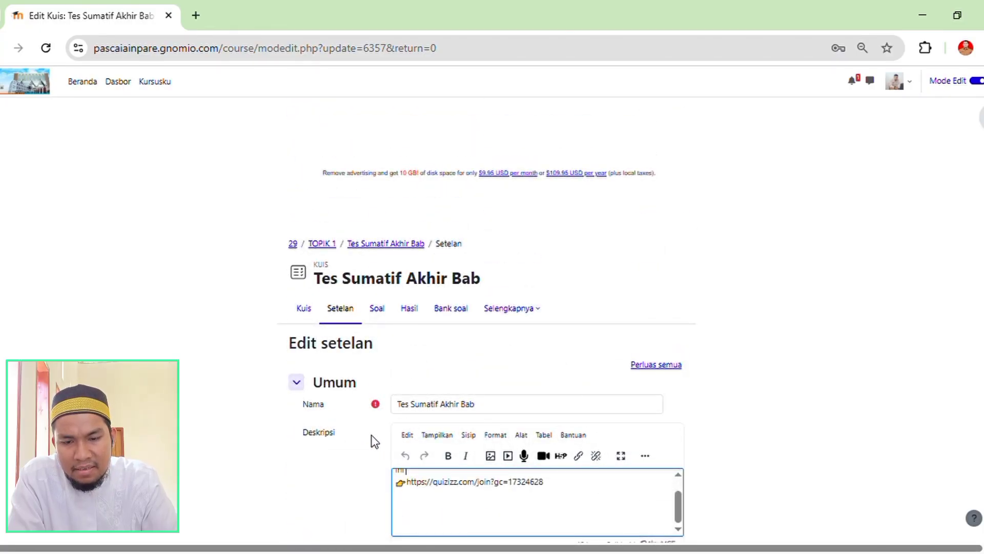
{"action": "scroll", "coordinate": [351, 447], "scroll_direction": "down", "scroll_amount": 3}
{"action": "scroll", "coordinate": [572, 362], "scroll_direction": "up", "scroll_amount": 1}
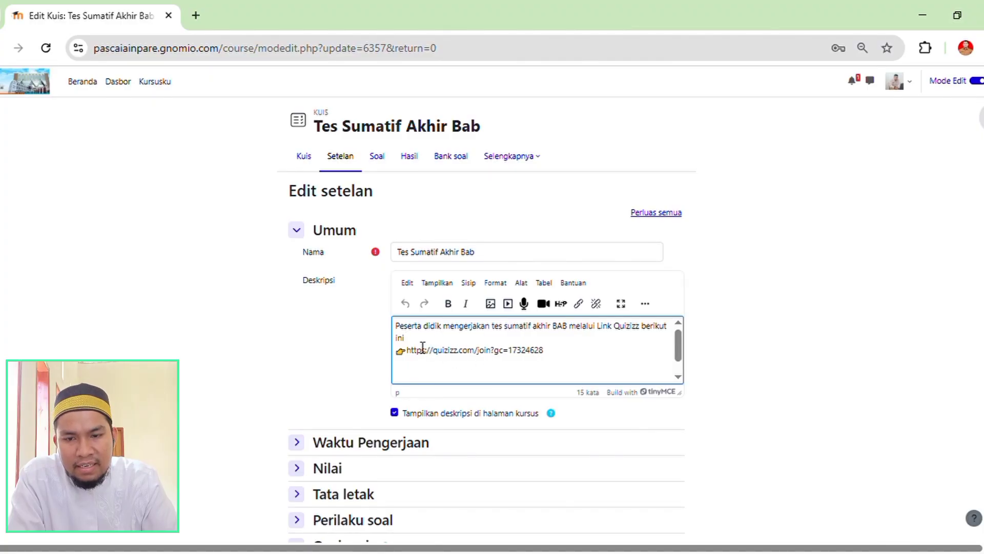
{"action": "scroll", "coordinate": [282, 304], "scroll_direction": "up", "scroll_amount": 4}
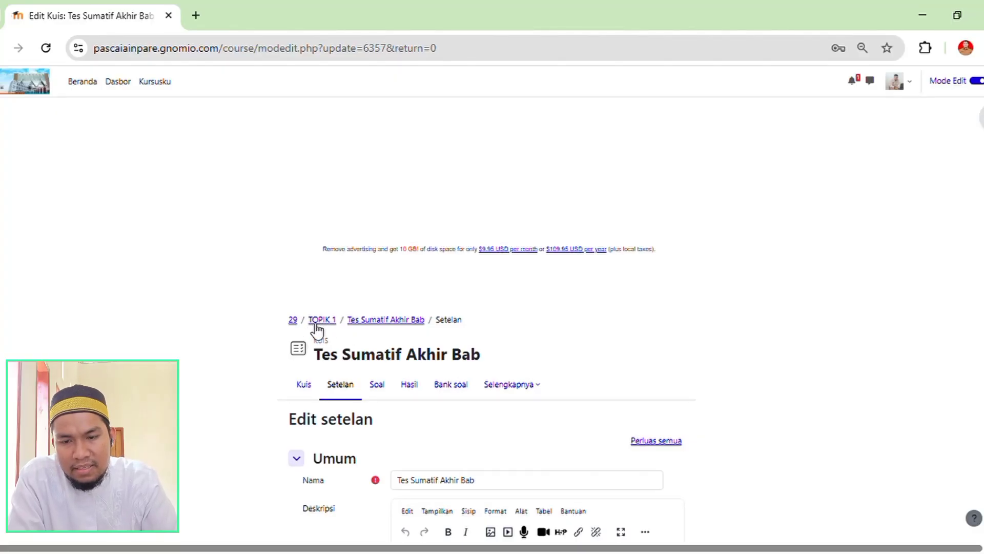
{"action": "left_click", "coordinate": [293, 322]}
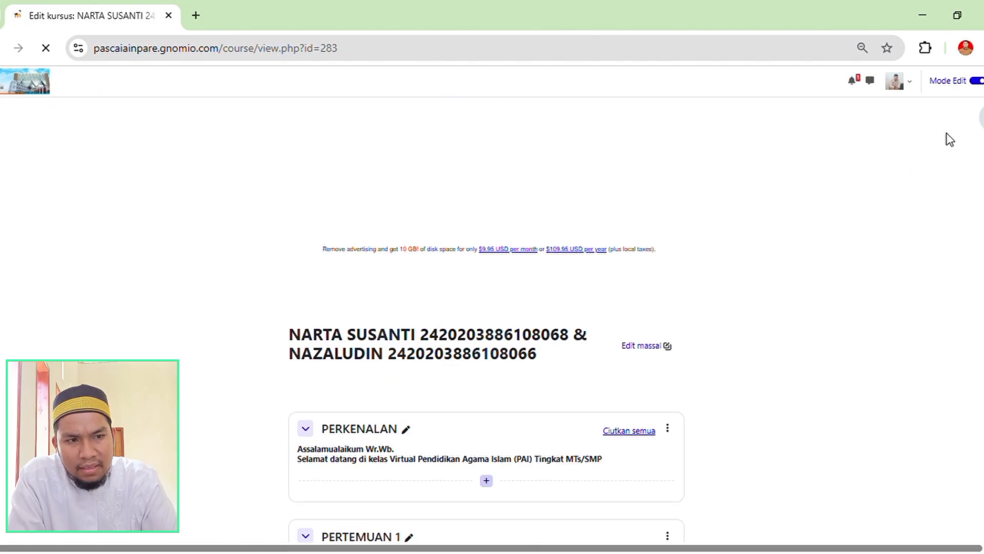
Find the example section "Topik 1" on the course page and check its text item and "Resume Materi" assignment.
{"action": "scroll", "coordinate": [486, 318], "scroll_direction": "down", "scroll_amount": 20}
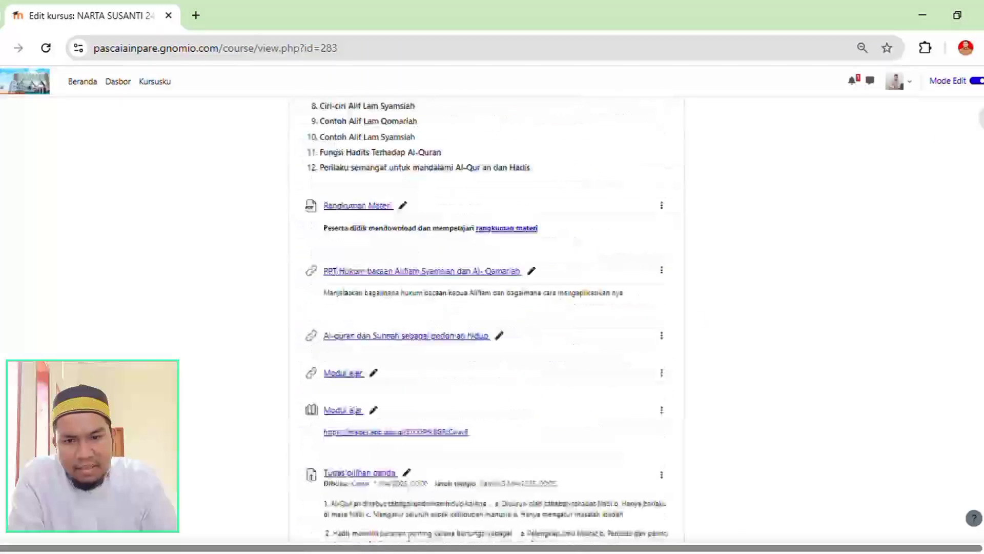
{"action": "scroll", "coordinate": [378, 281], "scroll_direction": "down", "scroll_amount": 6}
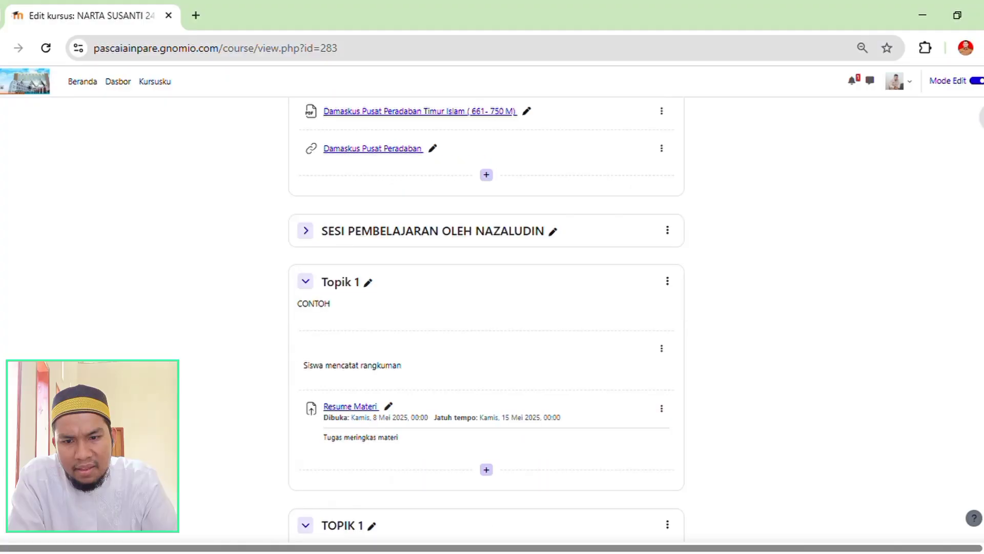
{"action": "scroll", "coordinate": [377, 281], "scroll_direction": "up", "scroll_amount": 5}
{"action": "scroll", "coordinate": [399, 331], "scroll_direction": "down", "scroll_amount": 3}
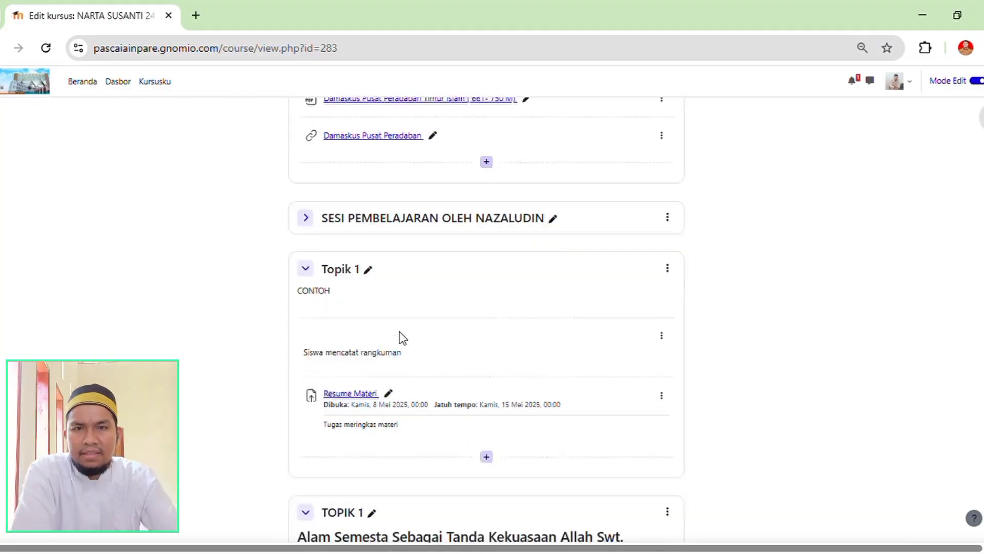
Compare the TOPIK 1 section's contents, from the topic list and Modul Ajar through Refleksi Peserta Didik to Tes Sumatif Akhir Bab.
{"action": "scroll", "coordinate": [415, 331], "scroll_direction": "down", "scroll_amount": 4}
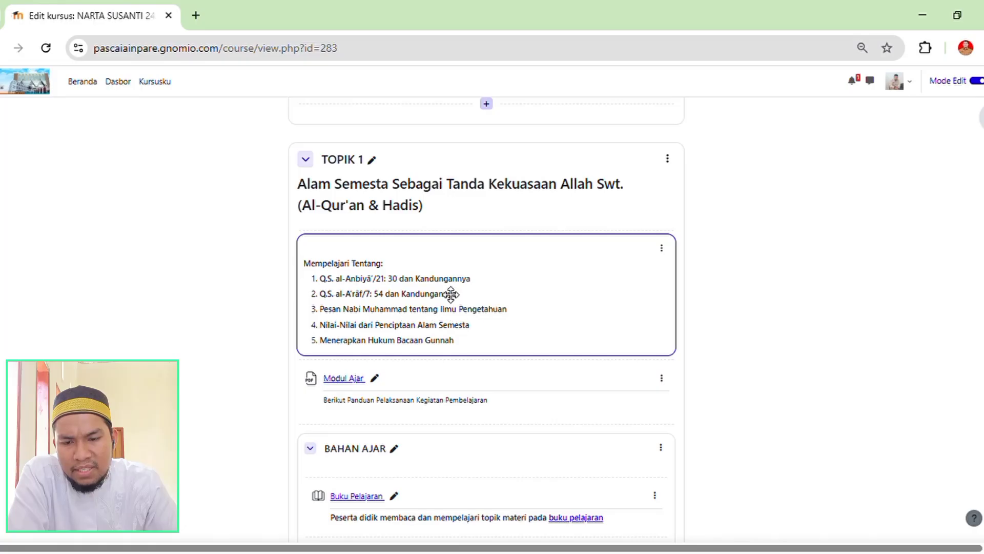
{"action": "scroll", "coordinate": [461, 308], "scroll_direction": "down", "scroll_amount": 2}
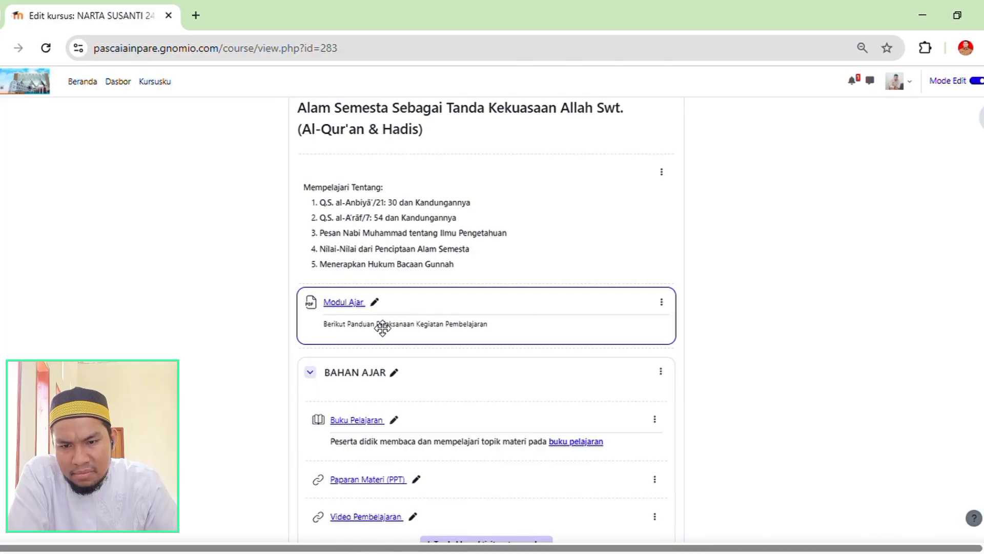
{"action": "scroll", "coordinate": [348, 324], "scroll_direction": "down", "scroll_amount": 9}
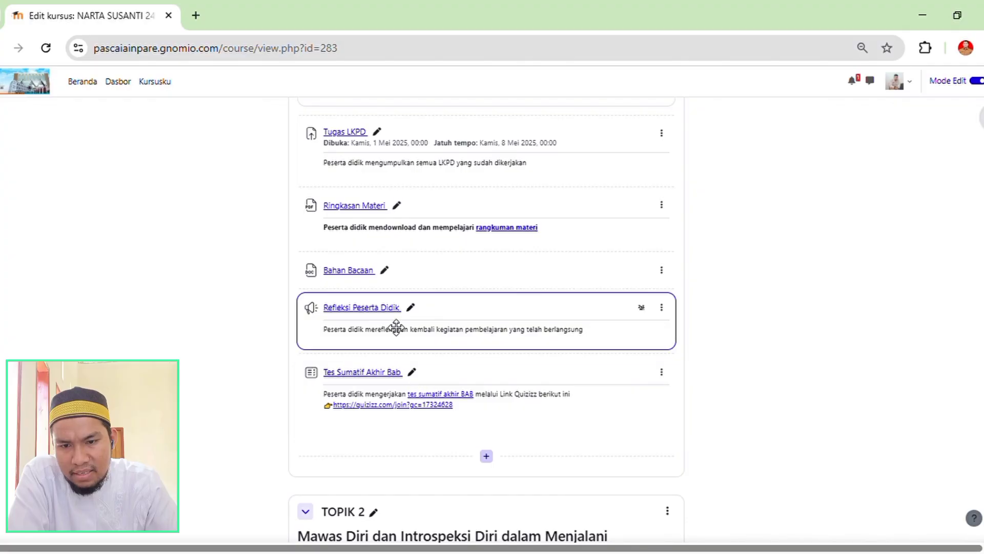
{"action": "scroll", "coordinate": [386, 282], "scroll_direction": "up", "scroll_amount": 5}
{"action": "scroll", "coordinate": [403, 287], "scroll_direction": "down", "scroll_amount": 4}
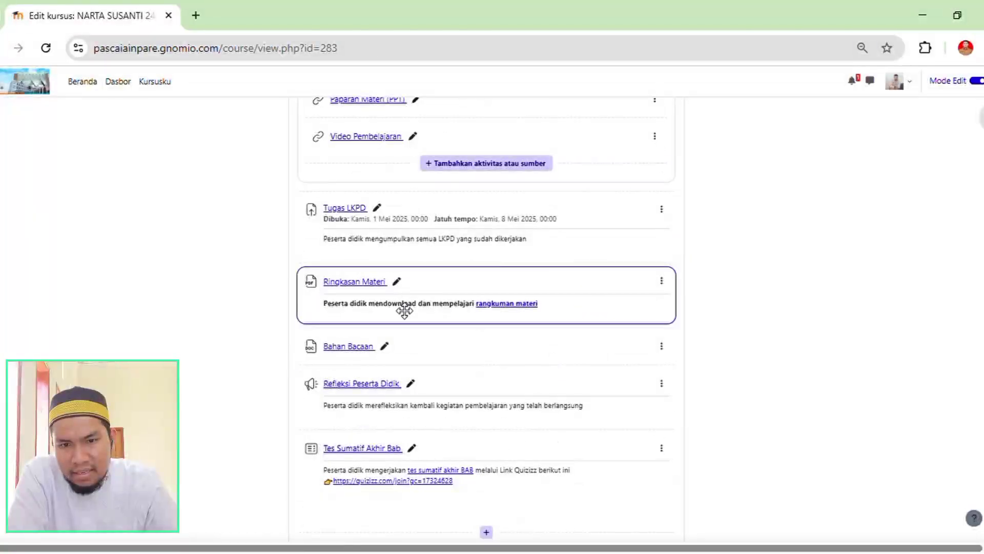
{"action": "scroll", "coordinate": [404, 310], "scroll_direction": "up", "scroll_amount": 8}
{"action": "scroll", "coordinate": [492, 321], "scroll_direction": "up", "scroll_amount": 1}
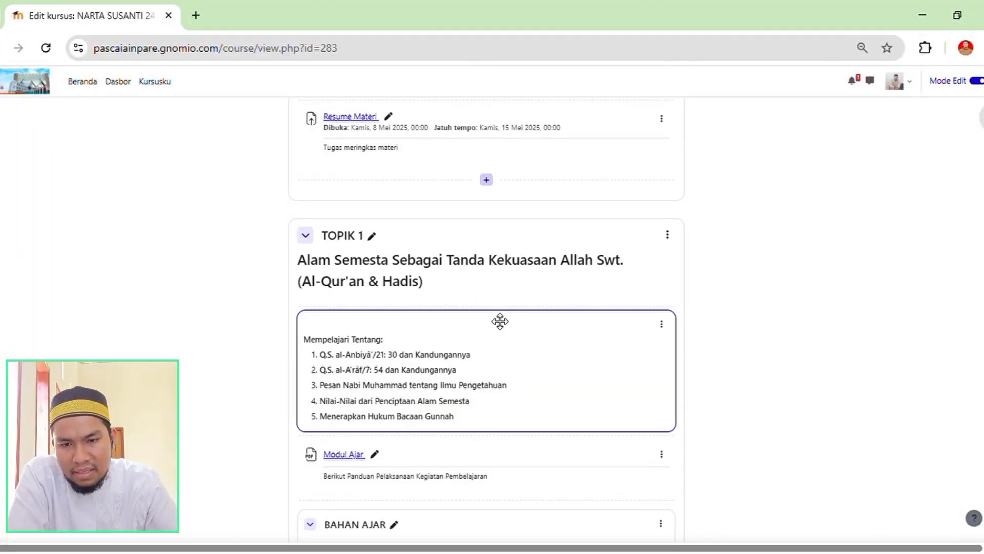
{"action": "scroll", "coordinate": [482, 286], "scroll_direction": "down", "scroll_amount": 3}
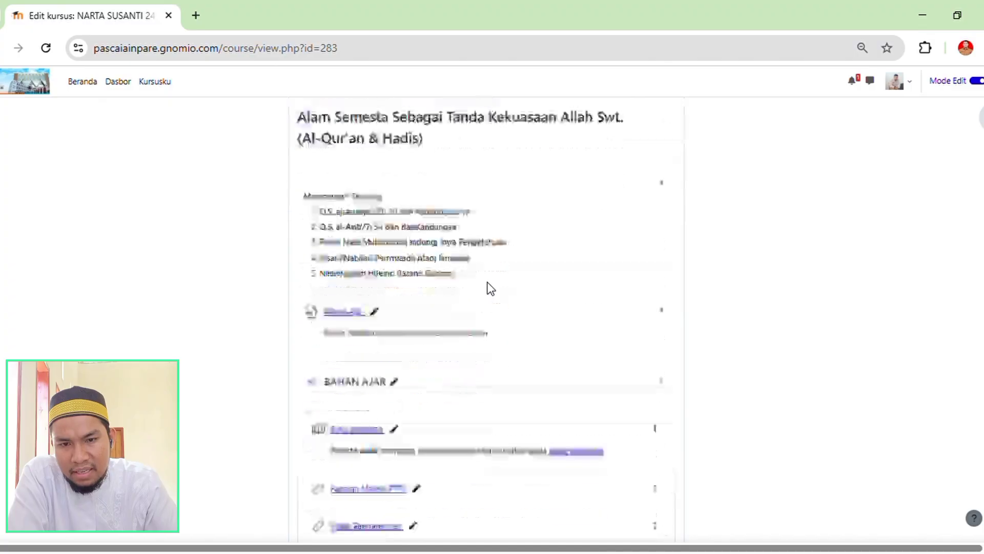
{"action": "scroll", "coordinate": [494, 279], "scroll_direction": "up", "scroll_amount": 2}
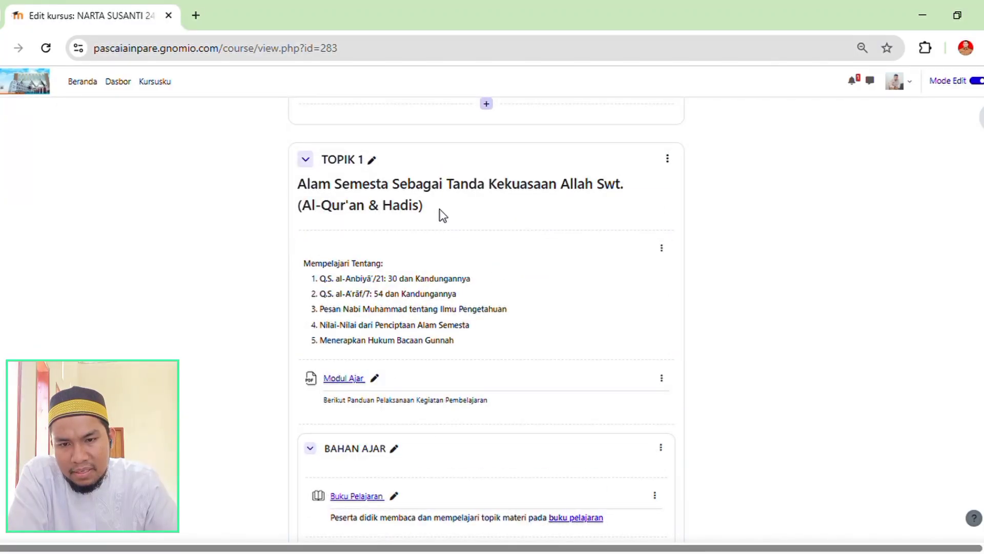
{"action": "scroll", "coordinate": [500, 262], "scroll_direction": "down", "scroll_amount": 8}
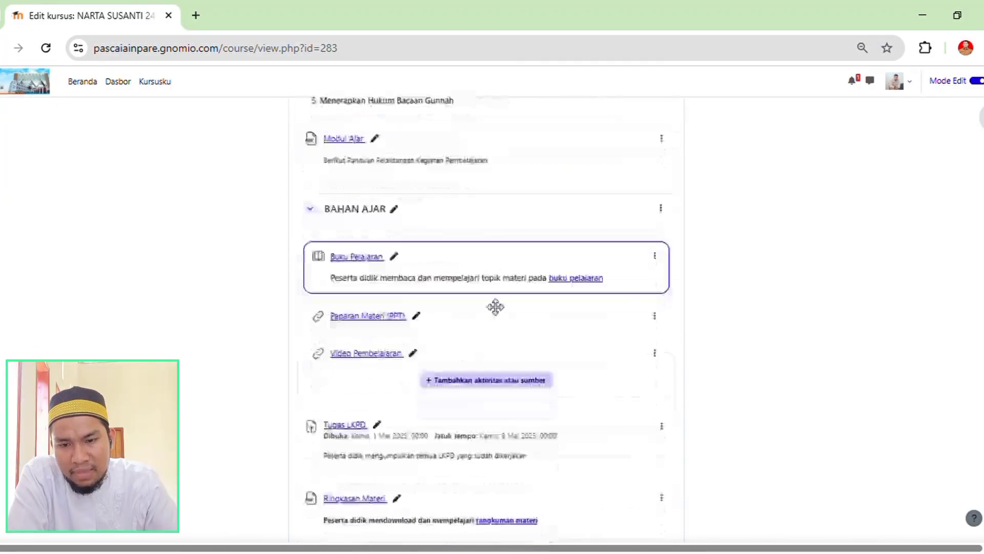
{"action": "scroll", "coordinate": [453, 321], "scroll_direction": "down", "scroll_amount": 3}
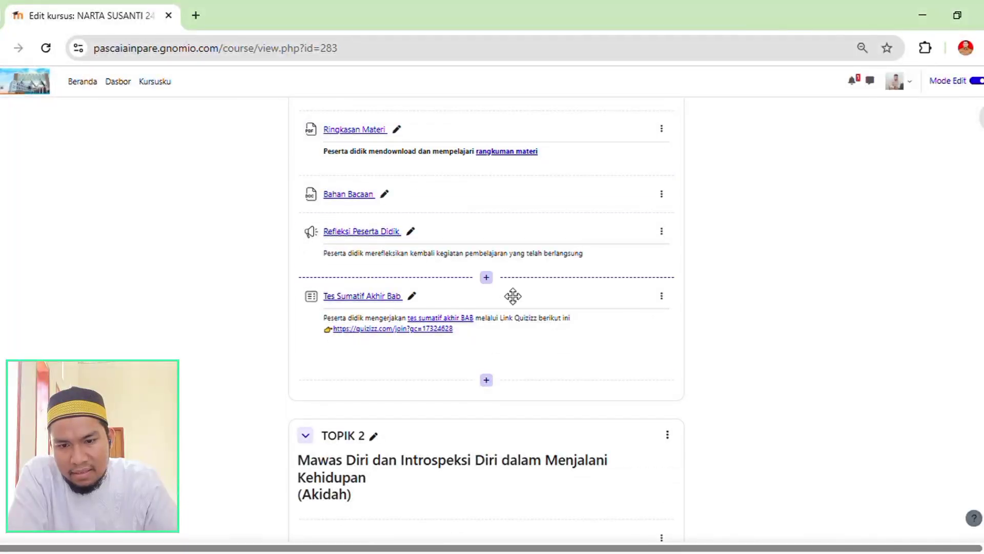
Review the TOPIK 2 section, from its topic list and BAHAN AJAR to Tugas LKPD and Tes Sumatif Akhir Bab.
{"action": "scroll", "coordinate": [513, 307], "scroll_direction": "down", "scroll_amount": 3}
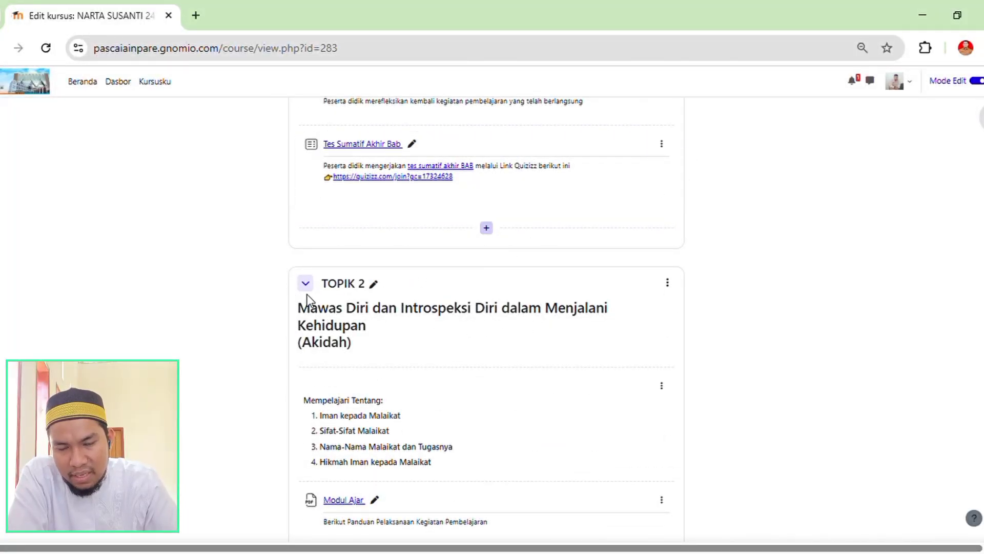
{"action": "scroll", "coordinate": [496, 354], "scroll_direction": "down", "scroll_amount": 4}
{"action": "scroll", "coordinate": [487, 196], "scroll_direction": "down", "scroll_amount": 1}
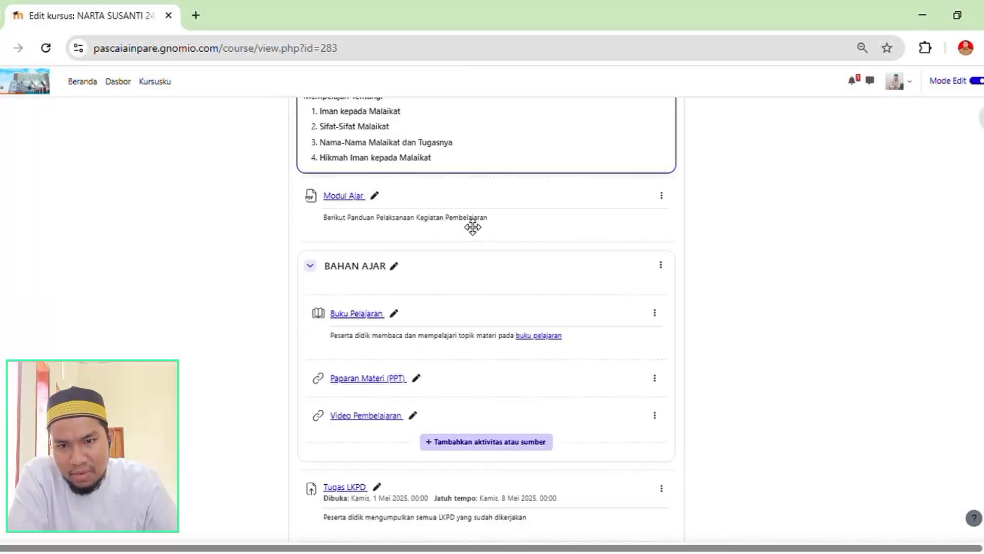
{"action": "scroll", "coordinate": [472, 225], "scroll_direction": "up", "scroll_amount": 3}
{"action": "scroll", "coordinate": [472, 226], "scroll_direction": "down", "scroll_amount": 3}
{"action": "scroll", "coordinate": [499, 279], "scroll_direction": "down", "scroll_amount": 7}
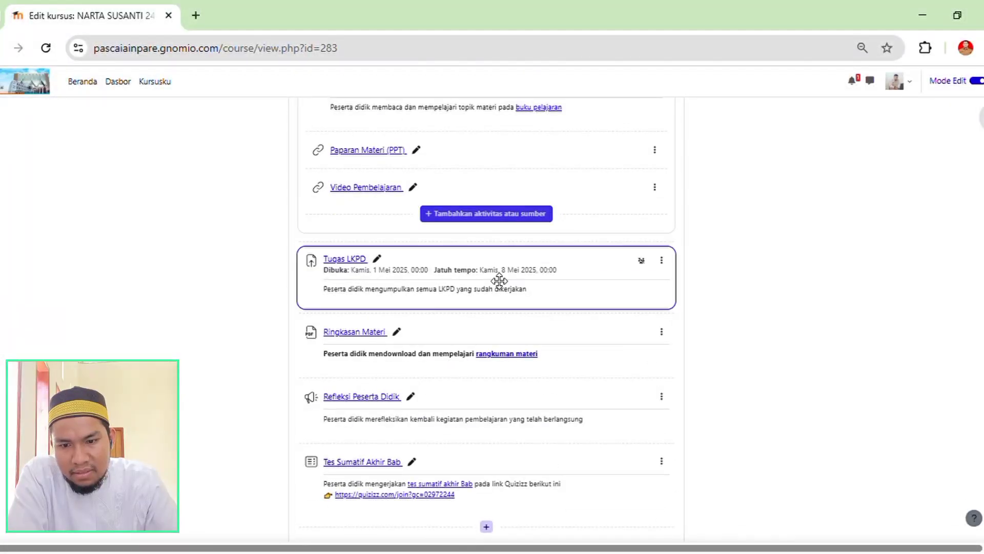
Review the TOPIK 3 section through its Tes Sumatif Akhir Bab, along with the UTS section and the start of TOPIK 4.
{"action": "scroll", "coordinate": [492, 310], "scroll_direction": "down", "scroll_amount": 4}
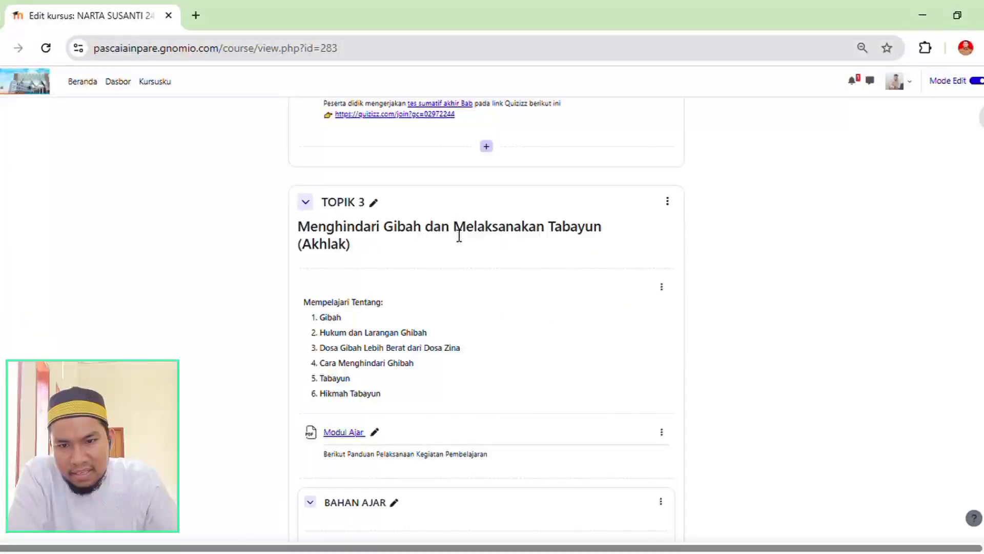
{"action": "scroll", "coordinate": [472, 268], "scroll_direction": "down", "scroll_amount": 8}
{"action": "scroll", "coordinate": [562, 297], "scroll_direction": "down", "scroll_amount": 5}
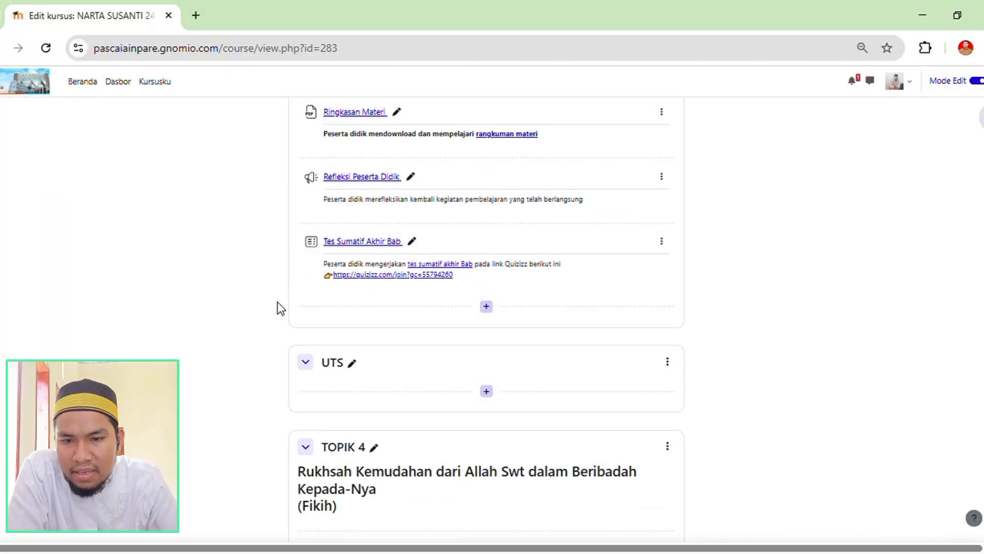
{"action": "scroll", "coordinate": [278, 307], "scroll_direction": "down", "scroll_amount": 5}
{"action": "scroll", "coordinate": [268, 307], "scroll_direction": "up", "scroll_amount": 5}
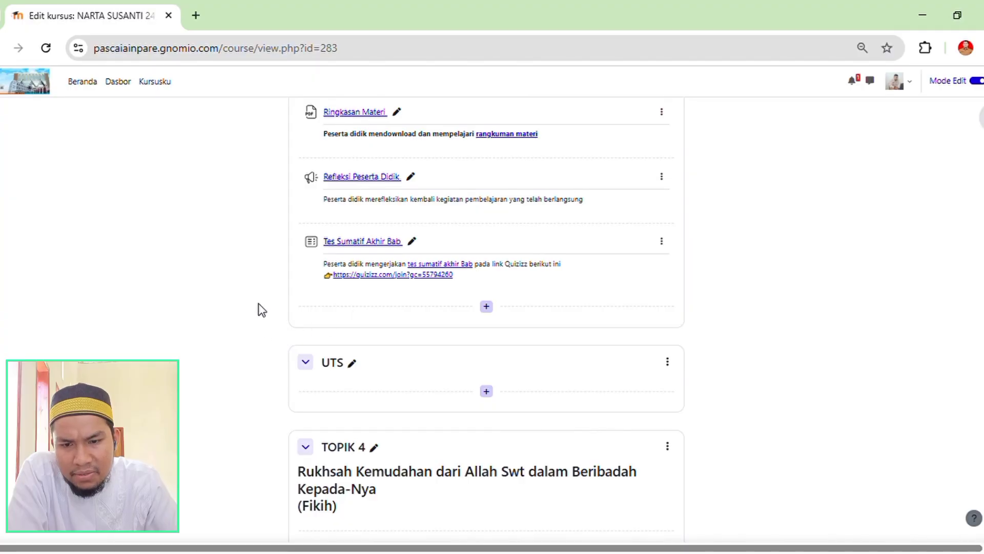
{"action": "scroll", "coordinate": [259, 307], "scroll_direction": "down", "scroll_amount": 5}
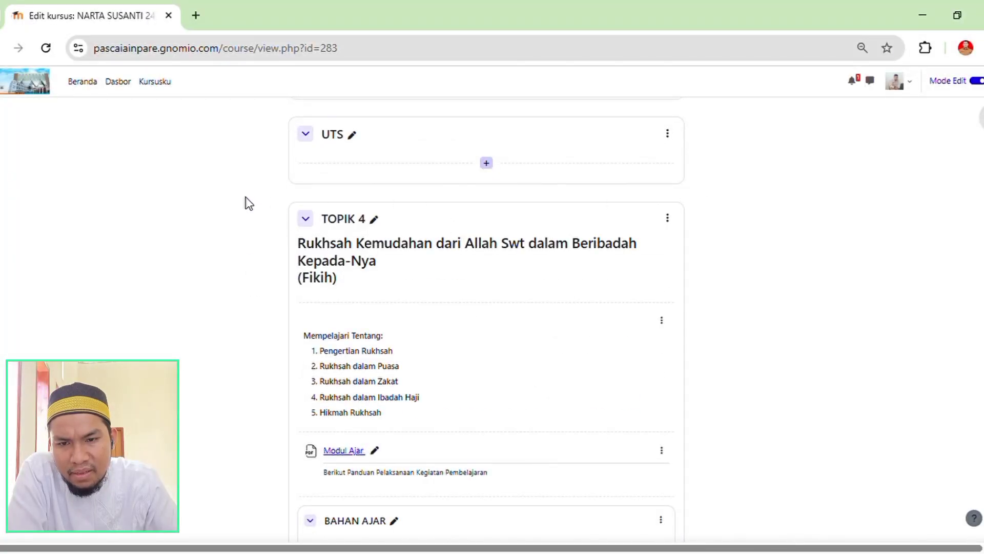
Find the UTS section between TOPIK 3 and TOPIK 4 and open the form for a new quiz in it.
{"action": "scroll", "coordinate": [246, 202], "scroll_direction": "up", "scroll_amount": 2}
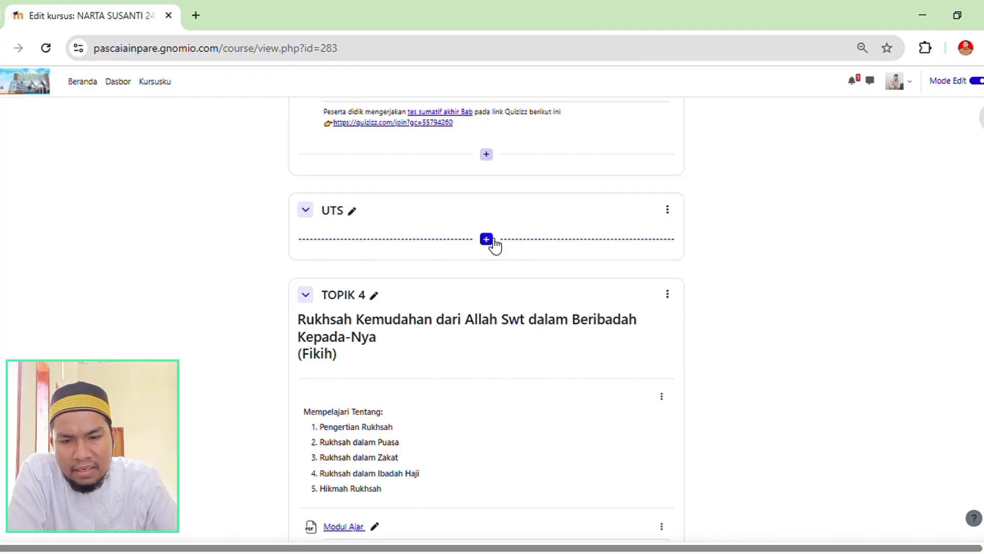
{"action": "scroll", "coordinate": [476, 274], "scroll_direction": "up", "scroll_amount": 2}
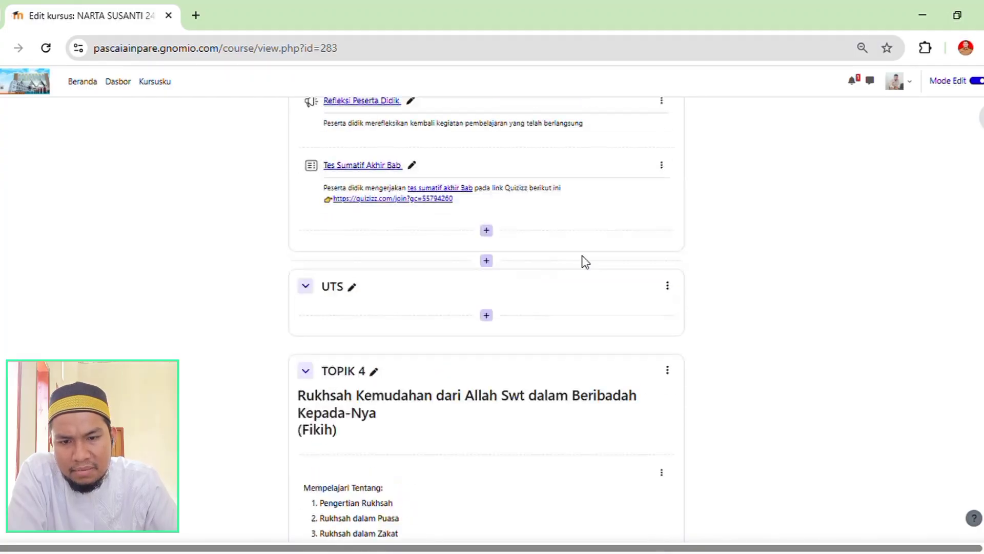
{"action": "scroll", "coordinate": [564, 277], "scroll_direction": "up", "scroll_amount": 5}
{"action": "scroll", "coordinate": [543, 359], "scroll_direction": "down", "scroll_amount": 3}
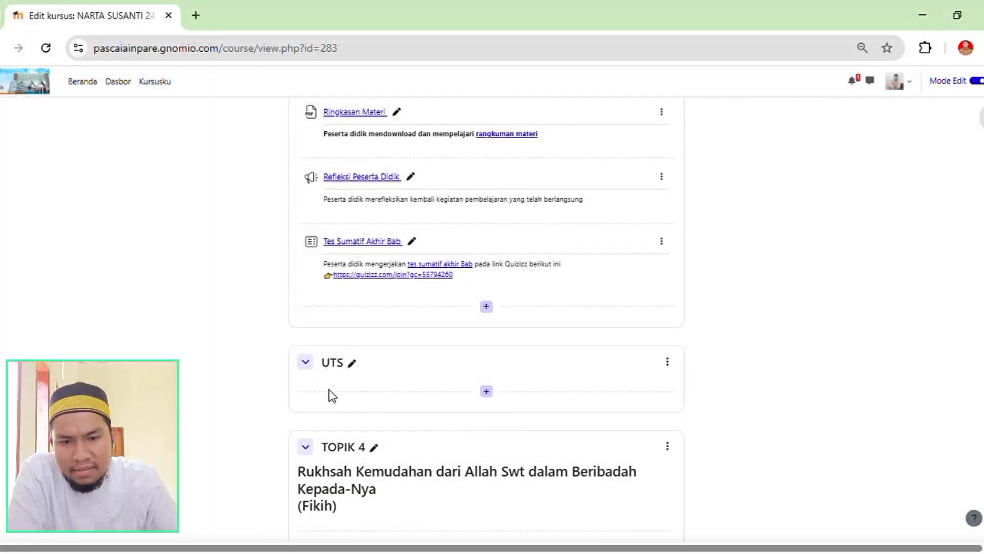
{"action": "scroll", "coordinate": [410, 349], "scroll_direction": "down", "scroll_amount": 2}
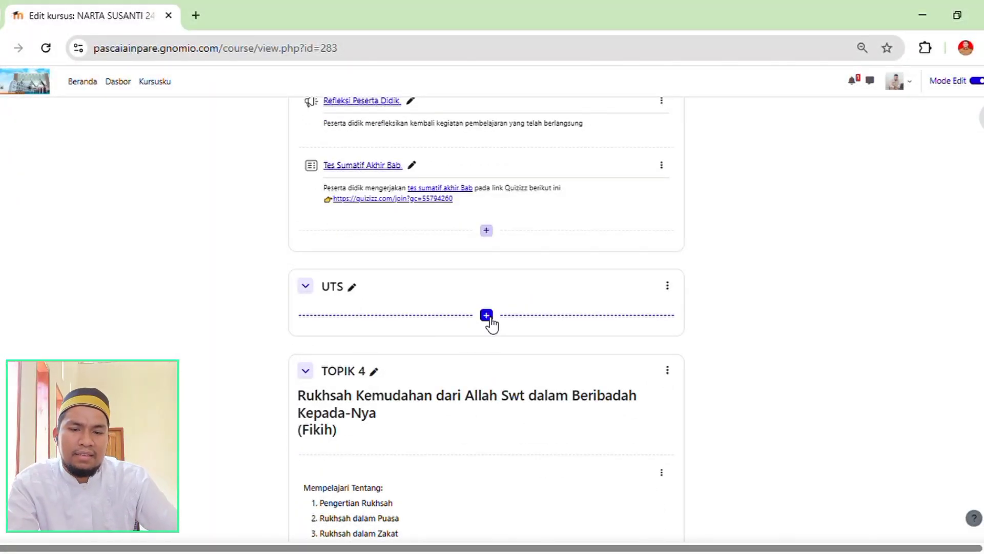
{"action": "left_click", "coordinate": [494, 317]}
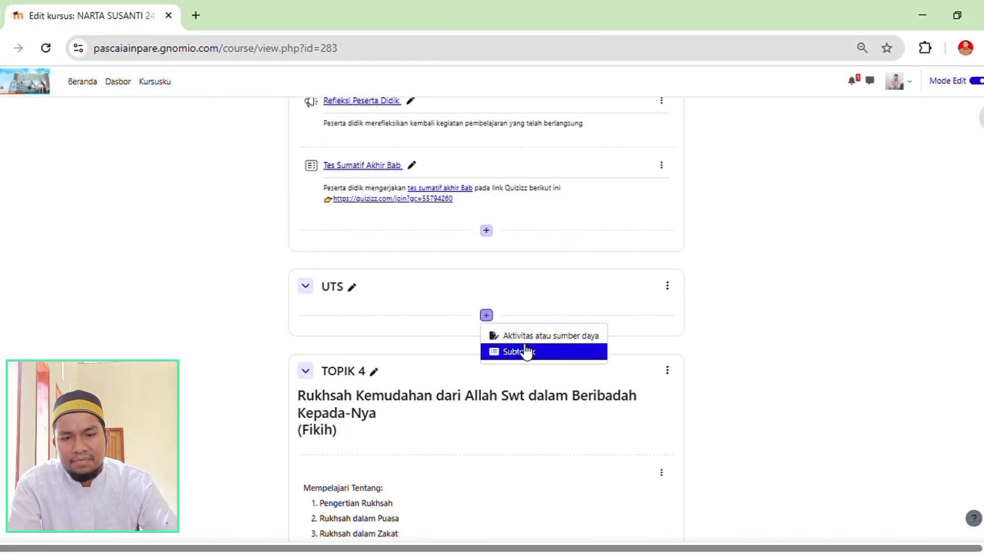
{"action": "left_click", "coordinate": [522, 351]}
{"action": "left_click", "coordinate": [488, 316]}
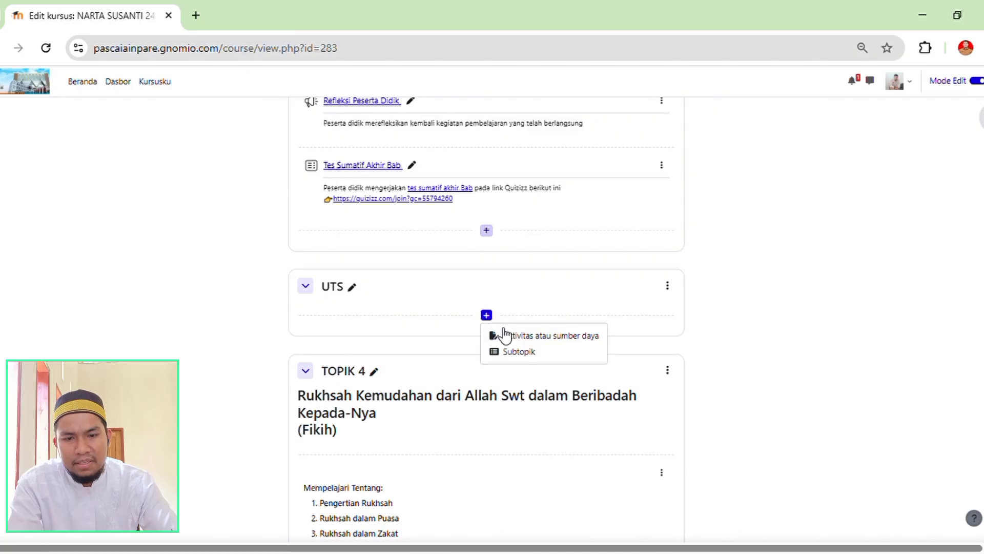
{"action": "left_click", "coordinate": [507, 335]}
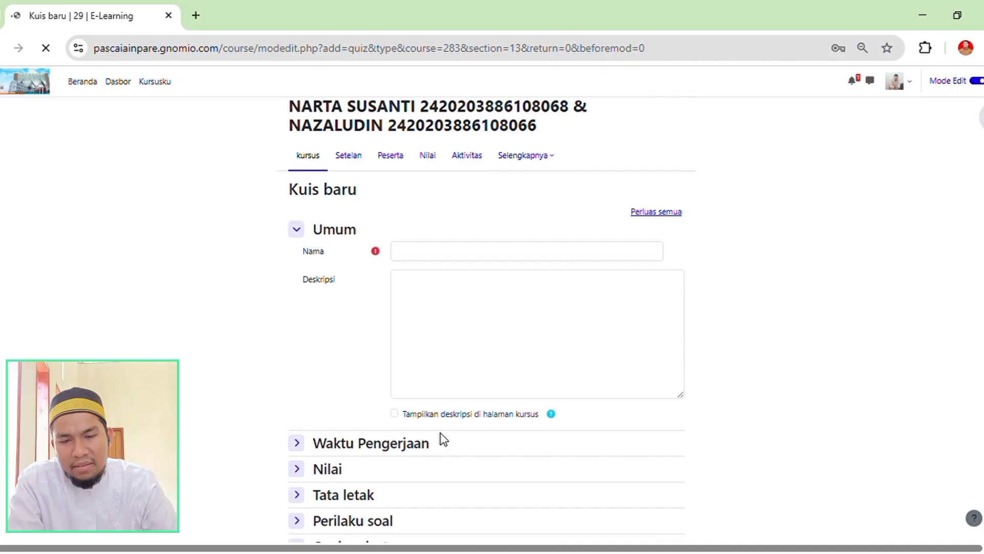
Examine the new quiz form's name, description and settings sections, and return to the course page without saving.
{"action": "scroll", "coordinate": [444, 307], "scroll_direction": "down", "scroll_amount": 7}
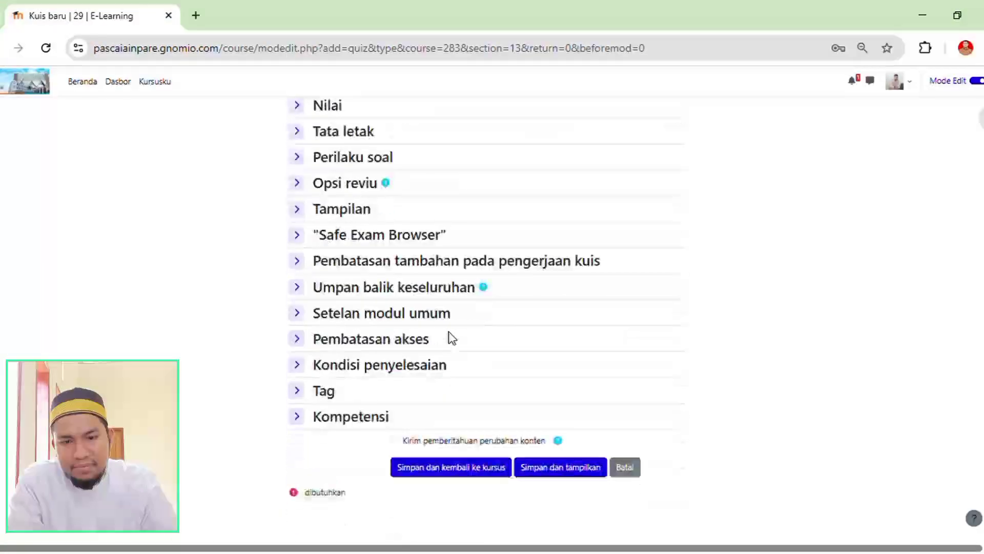
{"action": "scroll", "coordinate": [543, 351], "scroll_direction": "up", "scroll_amount": 7}
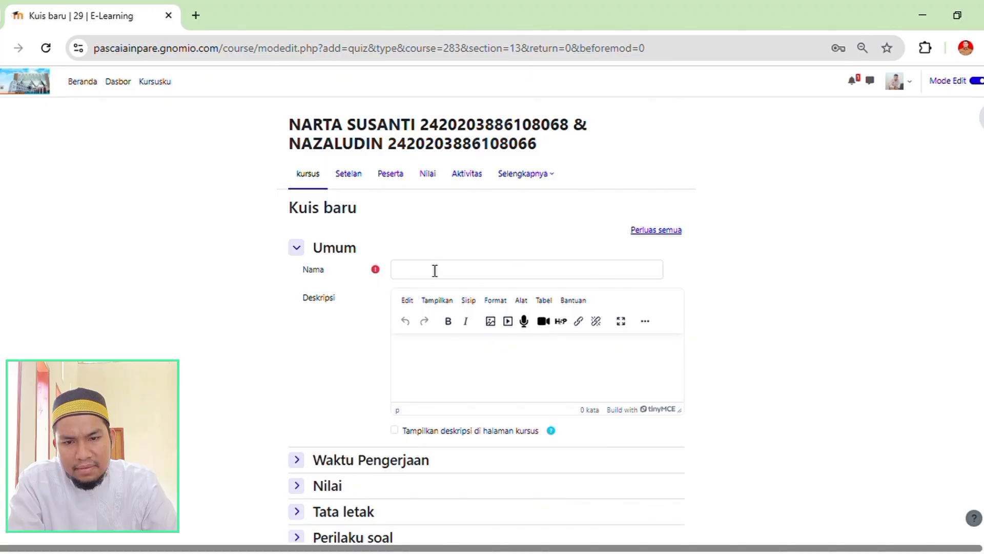
{"action": "left_click", "coordinate": [434, 270]}
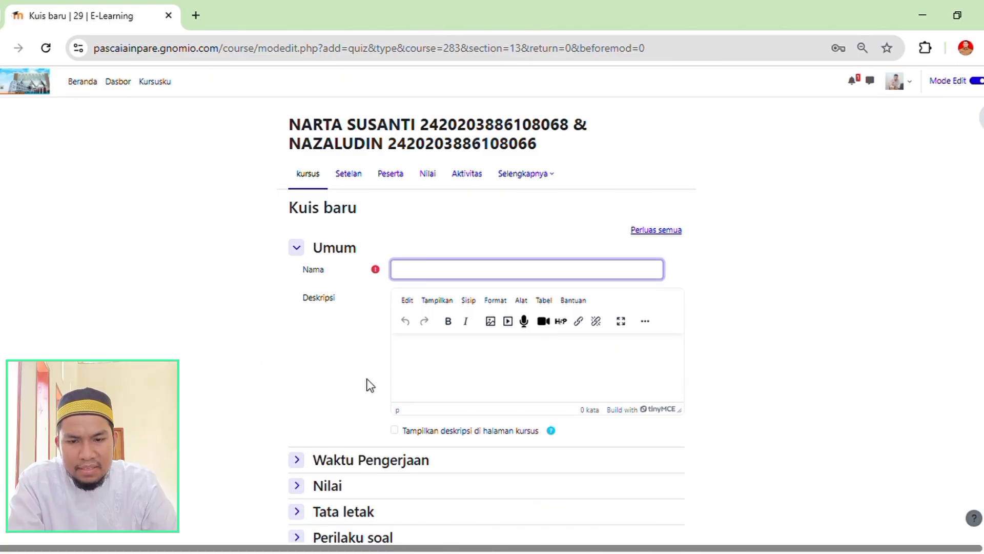
{"action": "scroll", "coordinate": [448, 382], "scroll_direction": "down", "scroll_amount": 3}
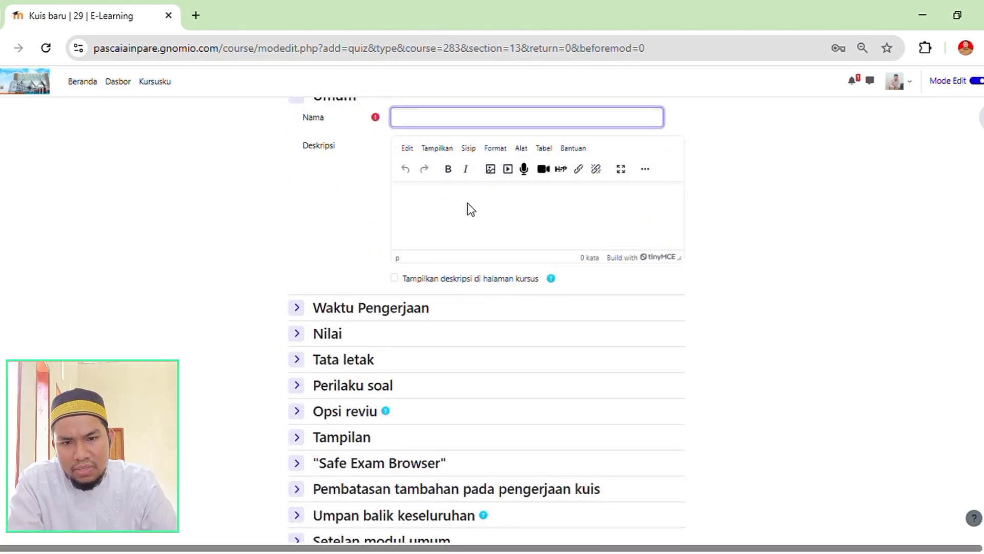
{"action": "scroll", "coordinate": [540, 231], "scroll_direction": "down", "scroll_amount": 5}
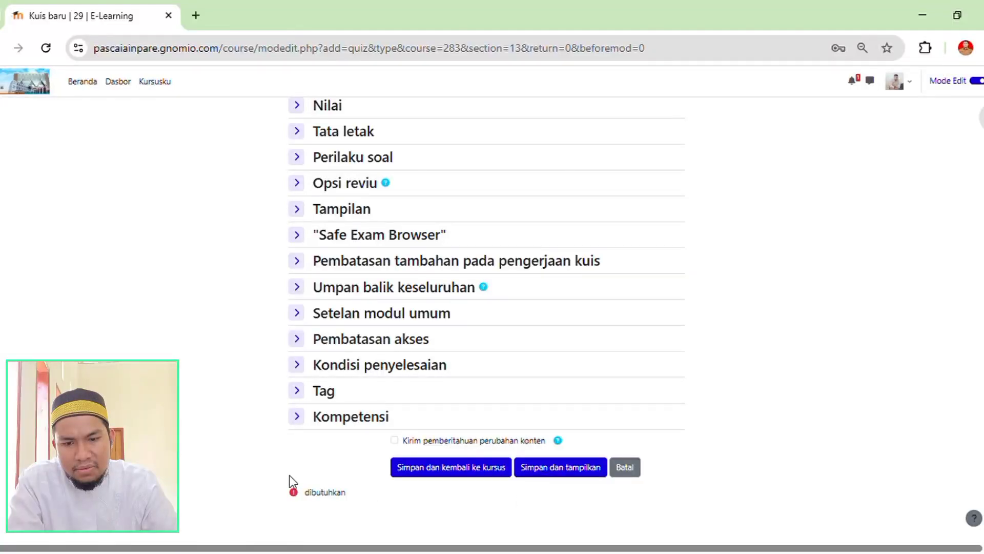
{"action": "scroll", "coordinate": [453, 384], "scroll_direction": "up", "scroll_amount": 6}
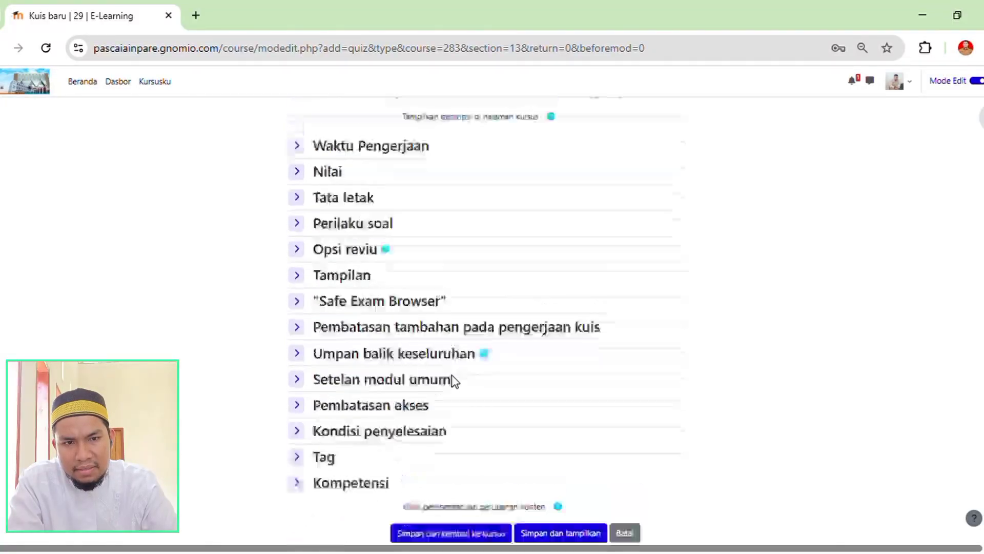
{"action": "scroll", "coordinate": [454, 382], "scroll_direction": "up", "scroll_amount": 4}
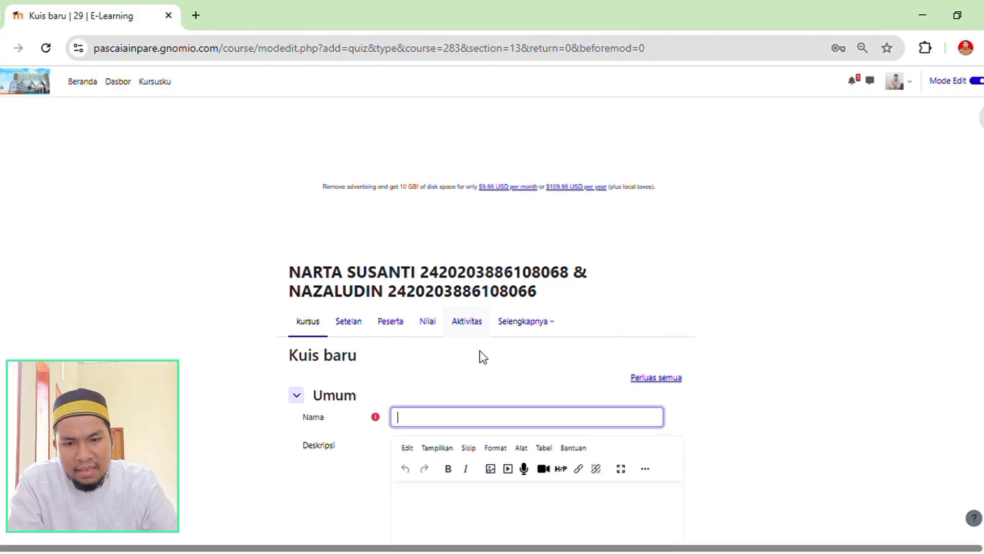
{"action": "scroll", "coordinate": [513, 379], "scroll_direction": "down", "scroll_amount": 3}
{"action": "scroll", "coordinate": [448, 378], "scroll_direction": "down", "scroll_amount": 4}
{"action": "scroll", "coordinate": [448, 378], "scroll_direction": "up", "scroll_amount": 6}
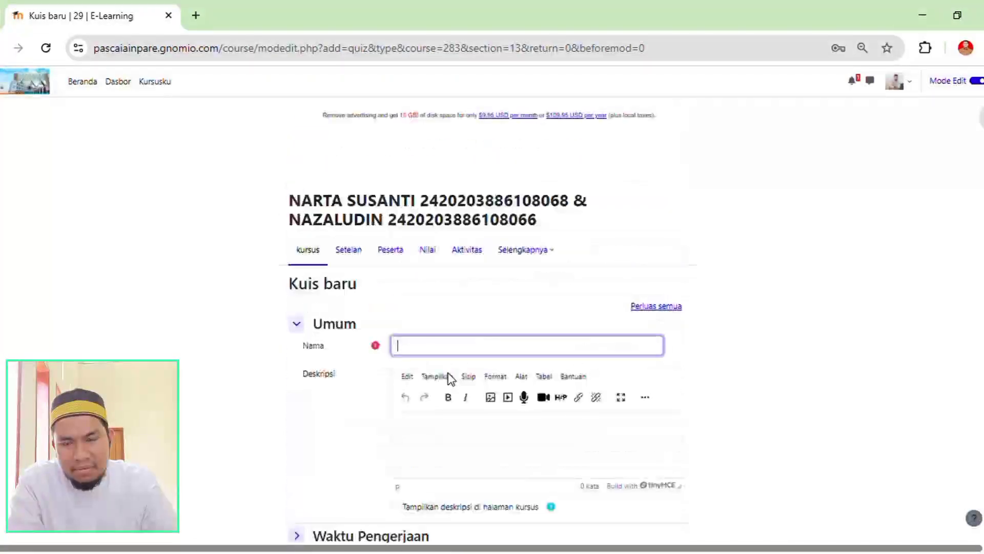
{"action": "scroll", "coordinate": [451, 378], "scroll_direction": "up", "scroll_amount": 3}
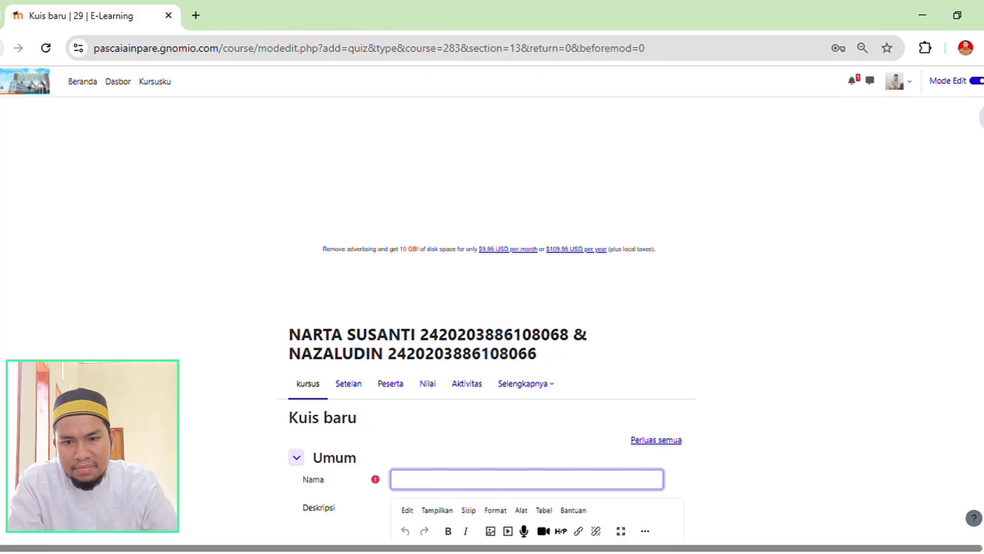
{"action": "left_click", "coordinate": [1, 47]}
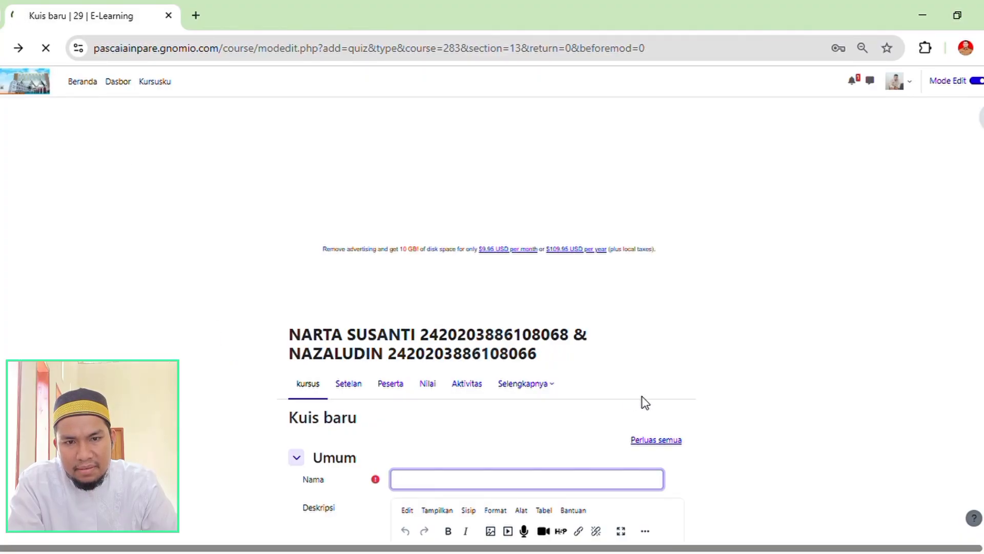
Find the TOPIK 1 section "Alam Semesta Sebagai Tanda Kekuasaan Allah Swt." on the course page and check its topic list.
{"action": "scroll", "coordinate": [461, 410], "scroll_direction": "down", "scroll_amount": 10}
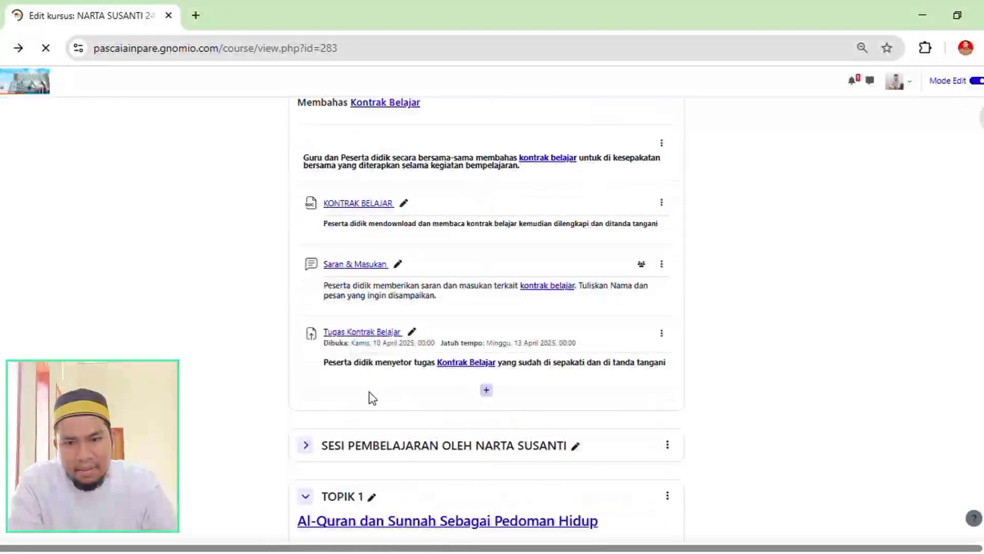
{"action": "scroll", "coordinate": [369, 398], "scroll_direction": "down", "scroll_amount": 4}
{"action": "scroll", "coordinate": [791, 290], "scroll_direction": "down", "scroll_amount": 5}
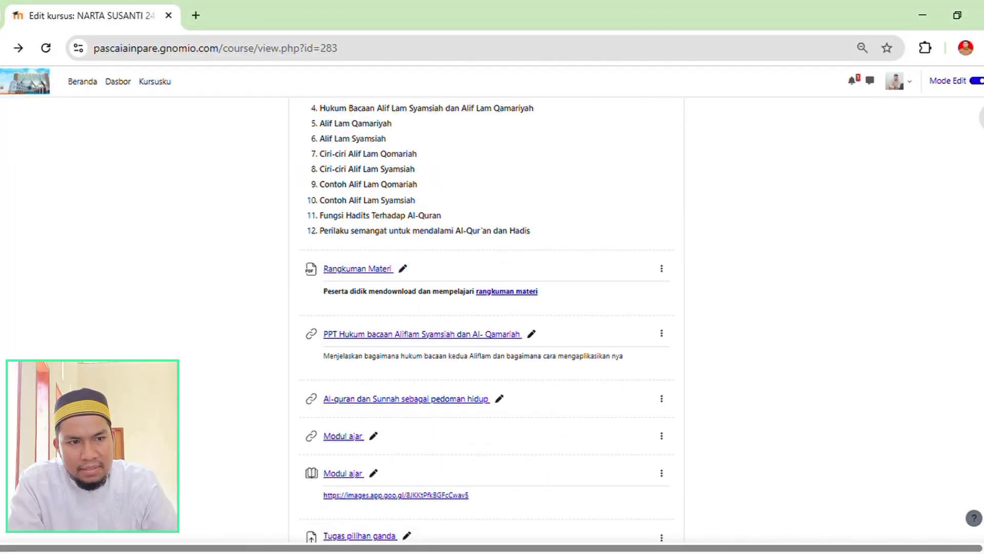
{"action": "scroll", "coordinate": [486, 318], "scroll_direction": "down", "scroll_amount": 15}
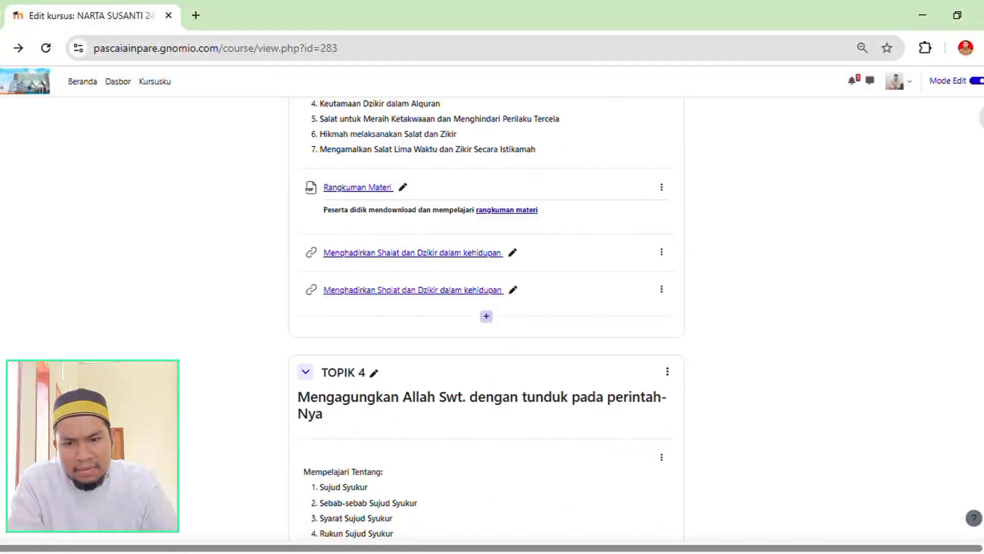
{"action": "scroll", "coordinate": [510, 338], "scroll_direction": "down", "scroll_amount": 15}
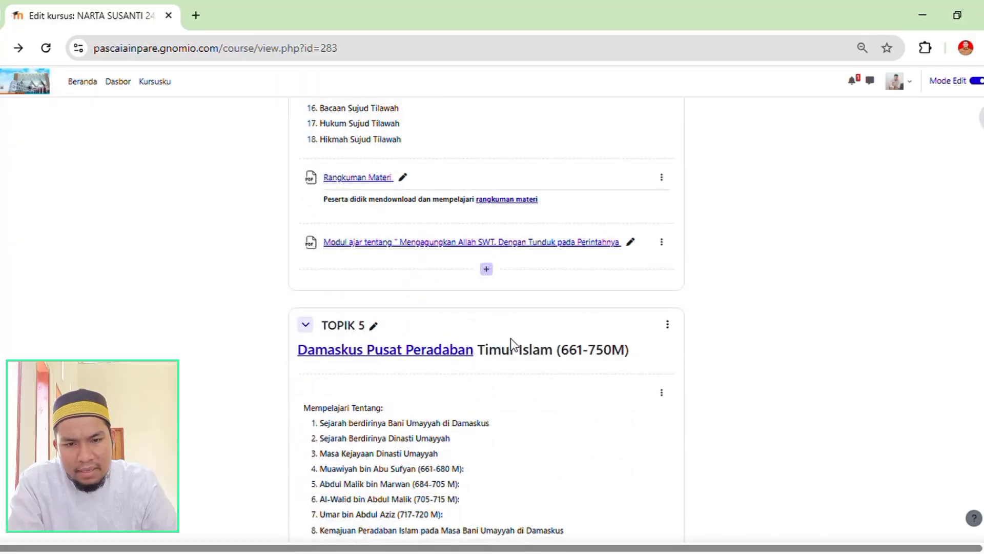
{"action": "scroll", "coordinate": [516, 347], "scroll_direction": "down", "scroll_amount": 12}
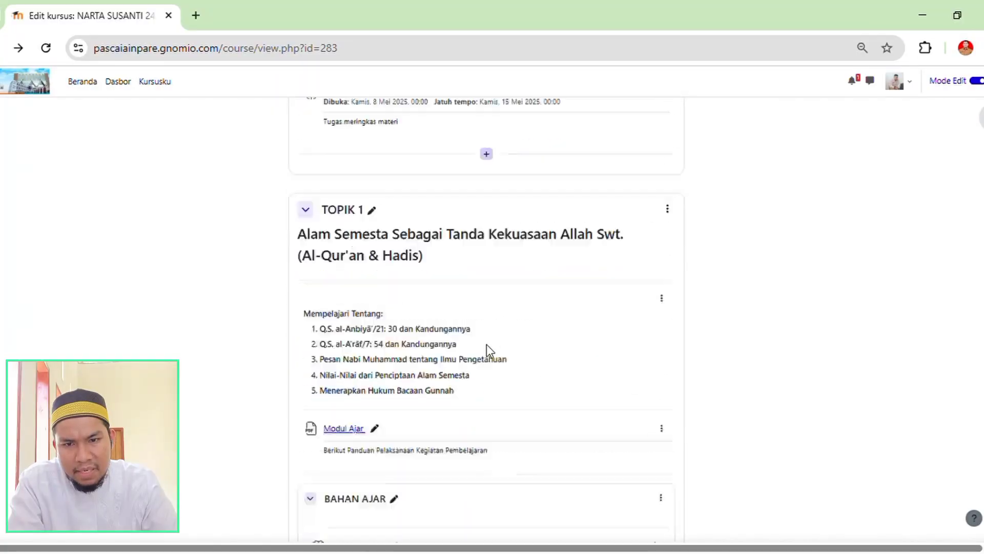
{"action": "scroll", "coordinate": [487, 343], "scroll_direction": "up", "scroll_amount": 5}
{"action": "scroll", "coordinate": [484, 355], "scroll_direction": "down", "scroll_amount": 10}
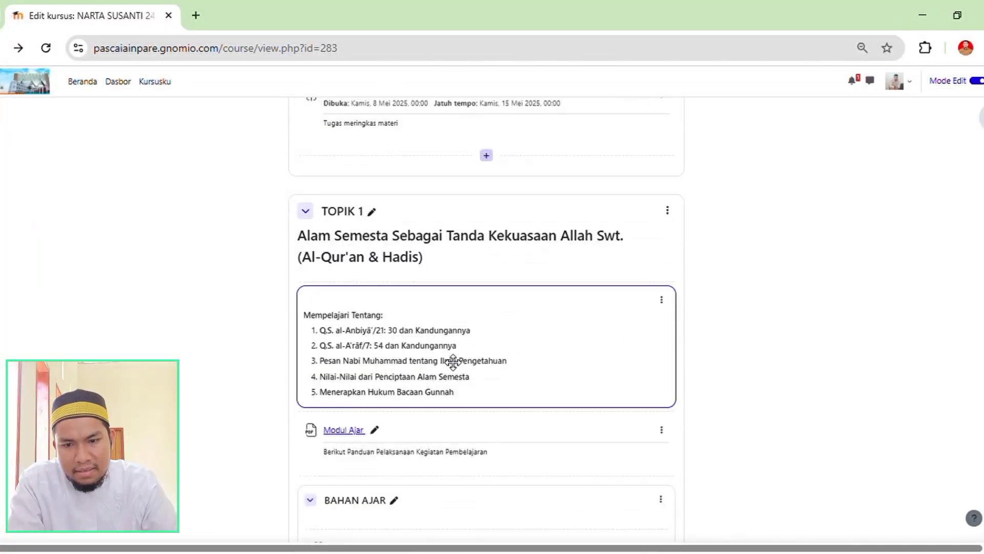
Check the Tes Sumatif Akhir Bab quizzes and their Quizizz links in the TOPIK 1 and TOPIK 2 sections.
{"action": "scroll", "coordinate": [512, 359], "scroll_direction": "down", "scroll_amount": 15}
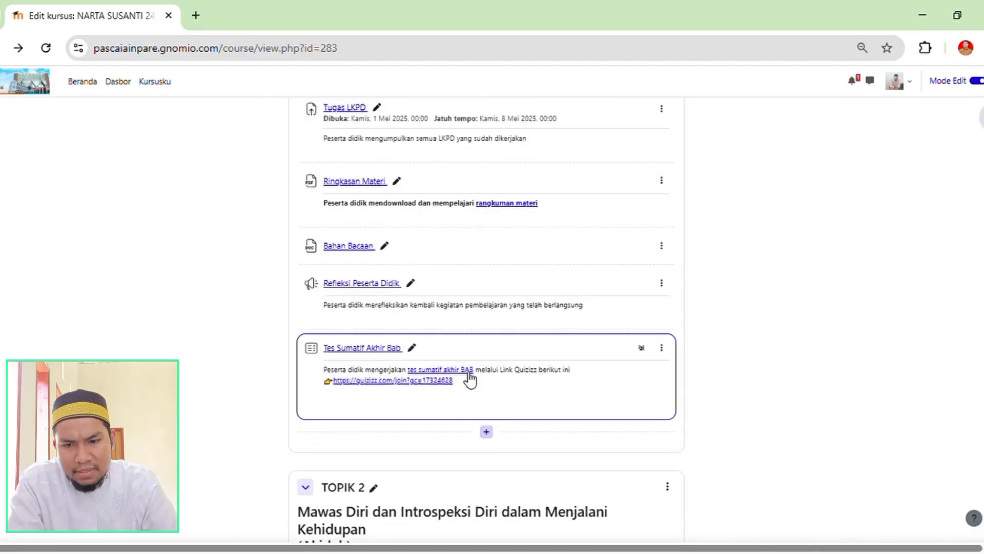
{"action": "scroll", "coordinate": [457, 392], "scroll_direction": "down", "scroll_amount": 12}
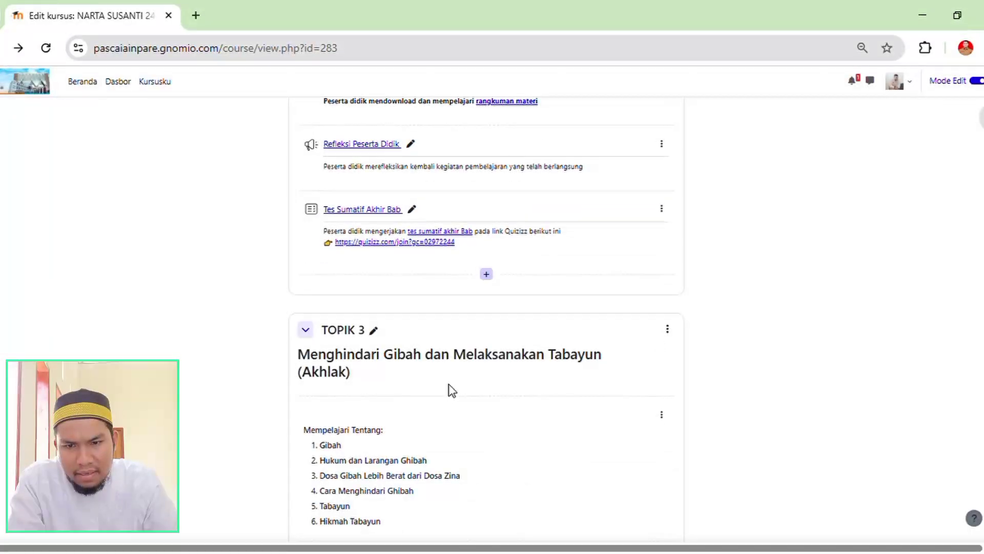
{"action": "scroll", "coordinate": [452, 391], "scroll_direction": "down", "scroll_amount": 7}
{"action": "scroll", "coordinate": [454, 391], "scroll_direction": "down", "scroll_amount": 3}
{"action": "scroll", "coordinate": [457, 392], "scroll_direction": "up", "scroll_amount": 10}
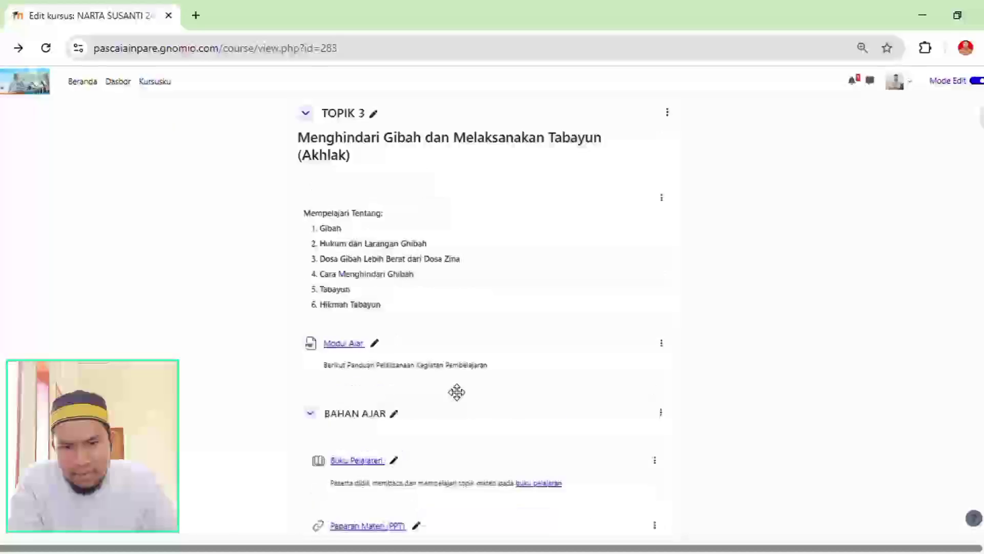
{"action": "scroll", "coordinate": [457, 392], "scroll_direction": "up", "scroll_amount": 2}
{"action": "scroll", "coordinate": [452, 390], "scroll_direction": "down", "scroll_amount": 3}
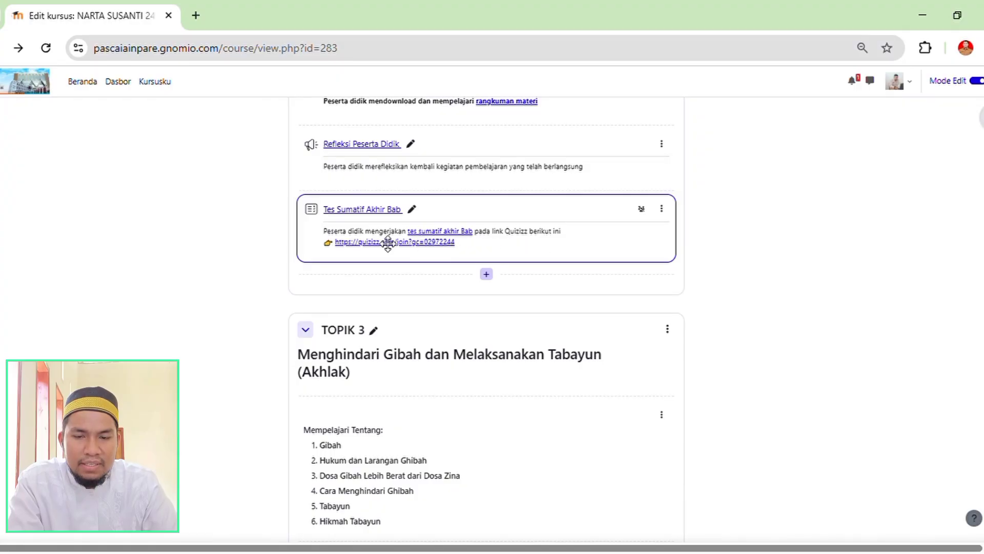
Look back over the TOPIK 2 contents and return to the topic list of the "Alam Semesta" TOPIK 1 section.
{"action": "scroll", "coordinate": [481, 341], "scroll_direction": "up", "scroll_amount": 6}
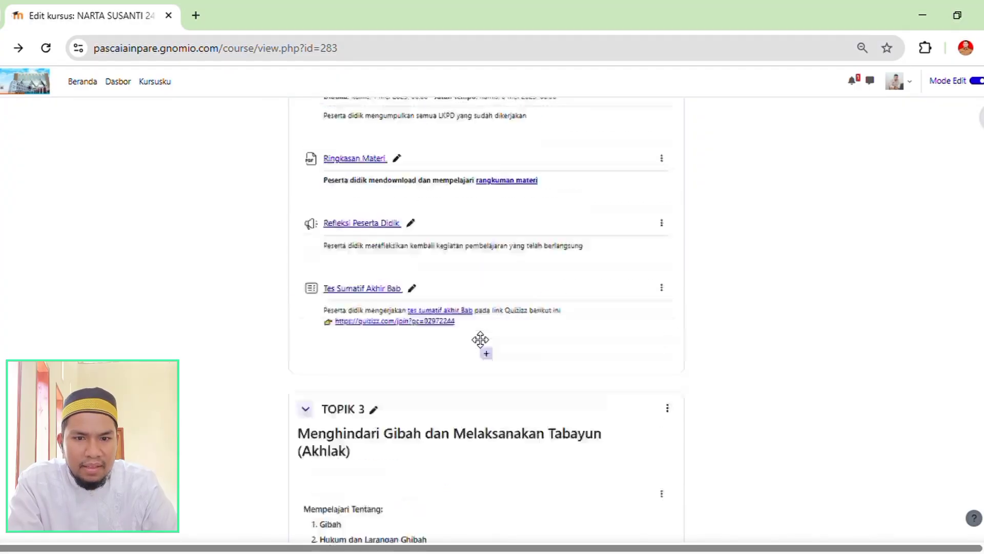
{"action": "scroll", "coordinate": [426, 400], "scroll_direction": "up", "scroll_amount": 11}
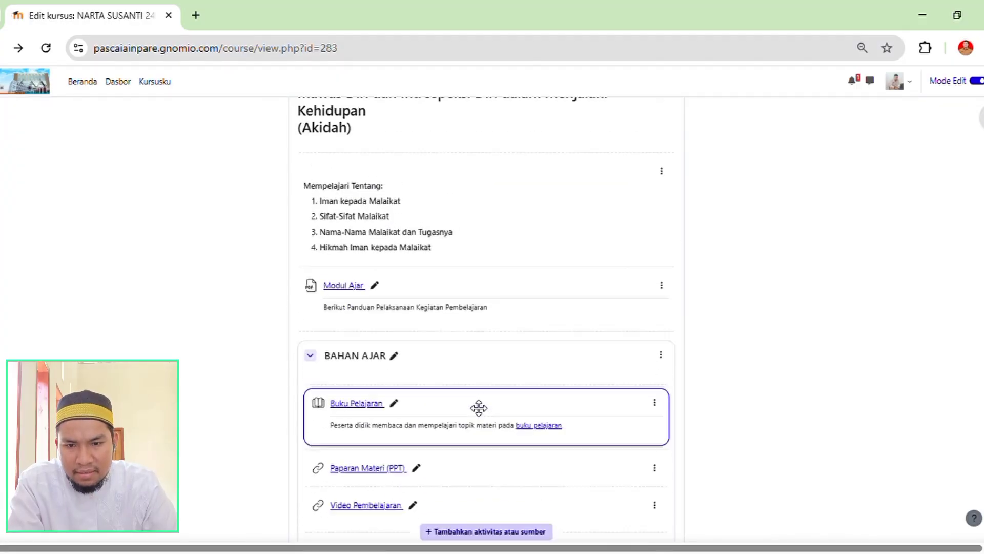
{"action": "scroll", "coordinate": [501, 332], "scroll_direction": "up", "scroll_amount": 12}
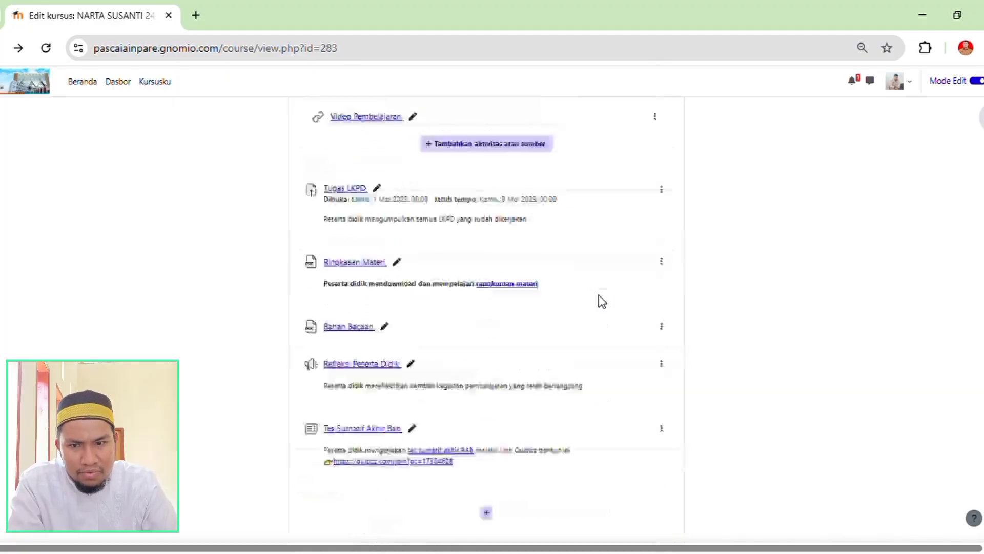
{"action": "scroll", "coordinate": [419, 332], "scroll_direction": "up", "scroll_amount": 6}
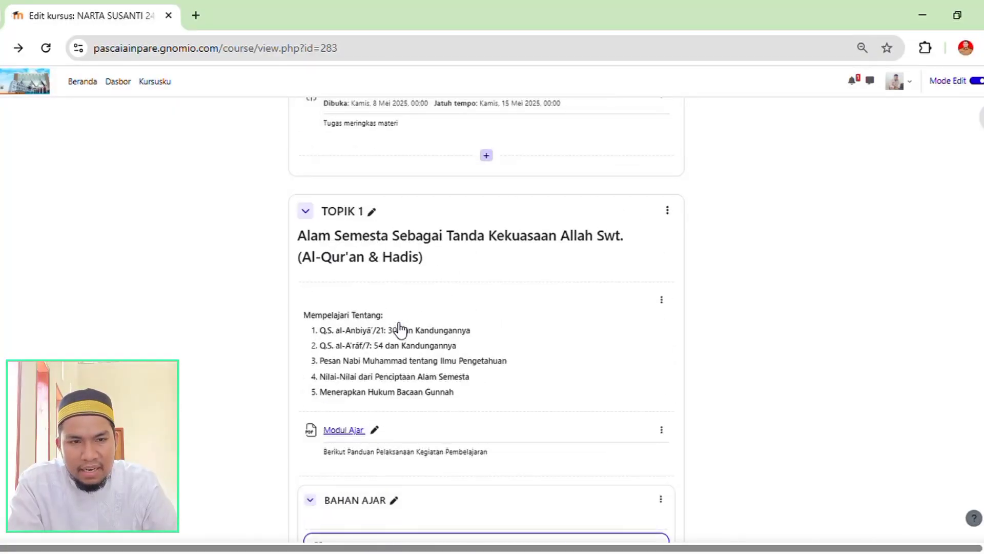
Review the earlier TOPIK 2 to TOPIK 4 sections on the course page, checking their topic lists, Rangkuman Materi files and links.
{"action": "scroll", "coordinate": [502, 296], "scroll_direction": "up", "scroll_amount": 8}
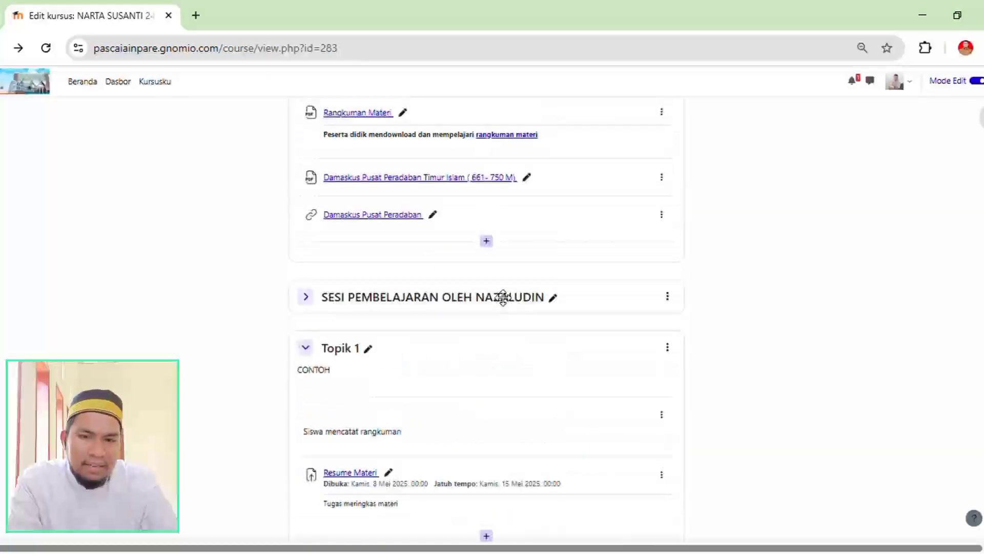
{"action": "scroll", "coordinate": [503, 296], "scroll_direction": "up", "scroll_amount": 20}
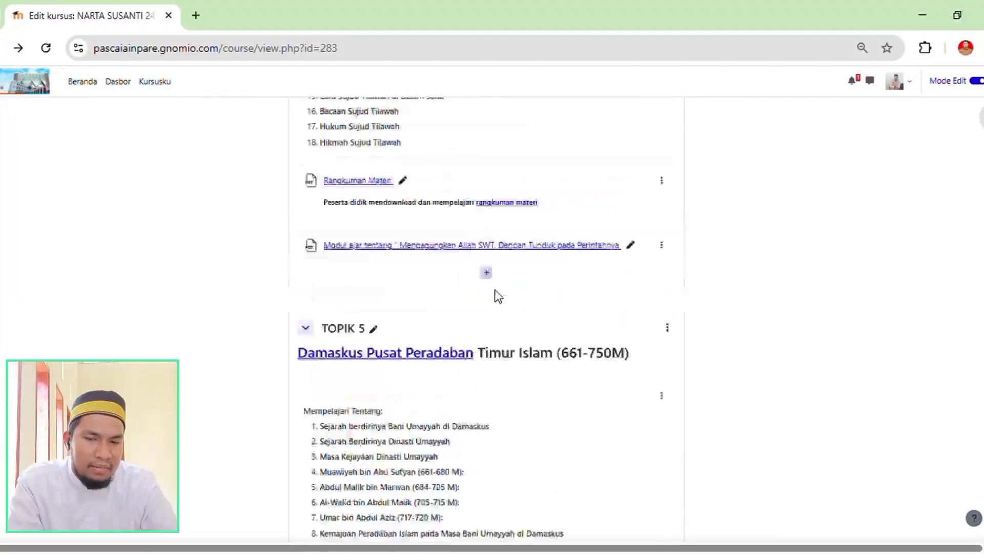
{"action": "scroll", "coordinate": [495, 291], "scroll_direction": "up", "scroll_amount": 10}
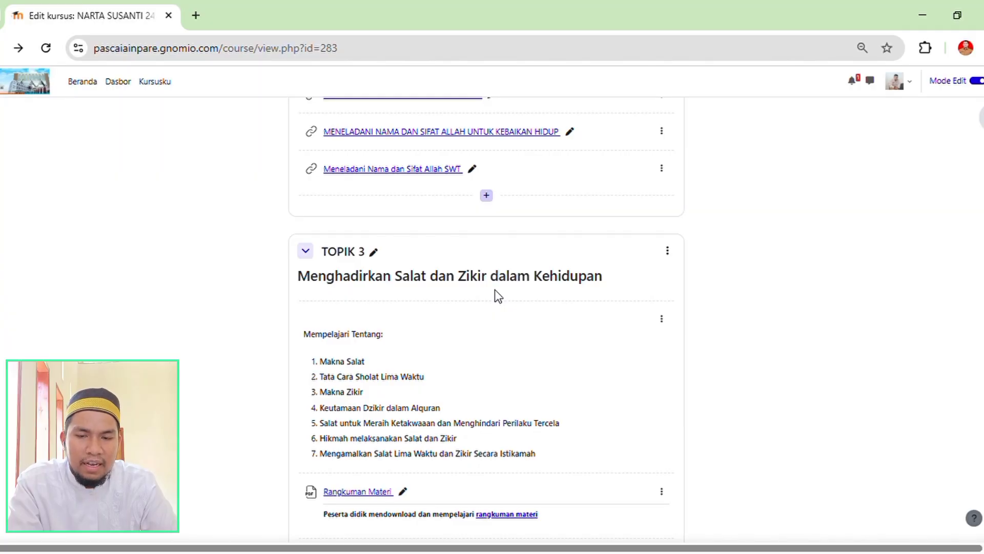
{"action": "scroll", "coordinate": [561, 323], "scroll_direction": "up", "scroll_amount": 5}
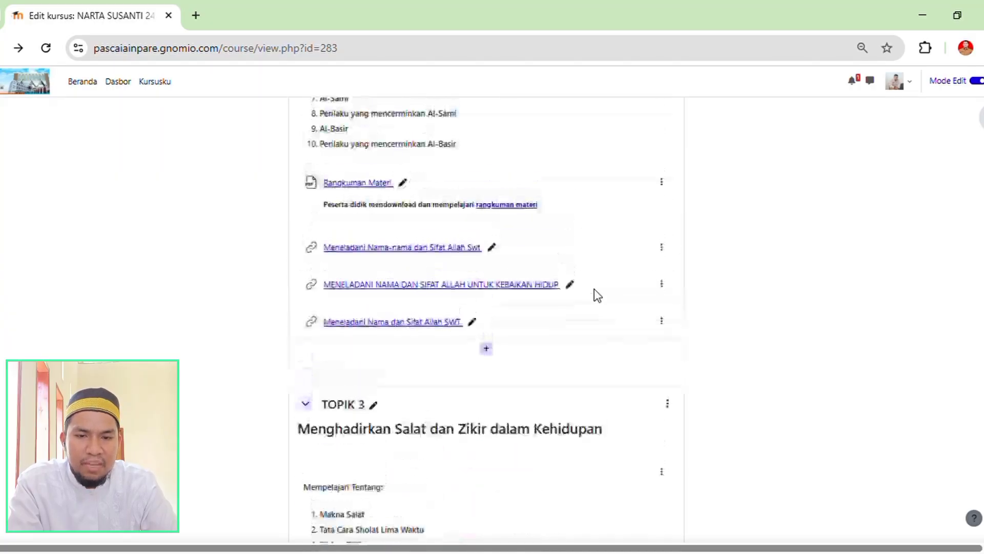
{"action": "scroll", "coordinate": [603, 297], "scroll_direction": "up", "scroll_amount": 6}
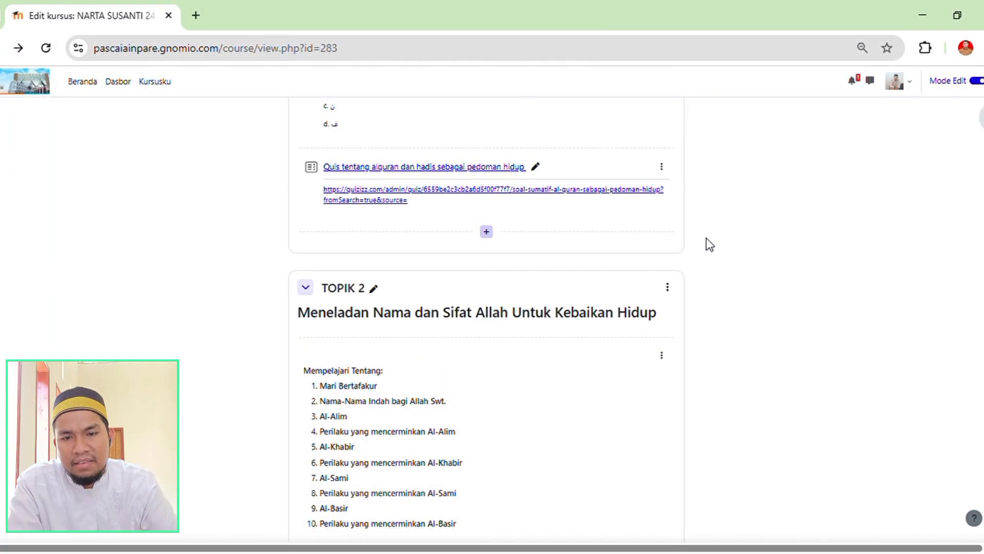
{"action": "scroll", "coordinate": [706, 242], "scroll_direction": "up", "scroll_amount": 7}
{"action": "scroll", "coordinate": [710, 245], "scroll_direction": "down", "scroll_amount": 14}
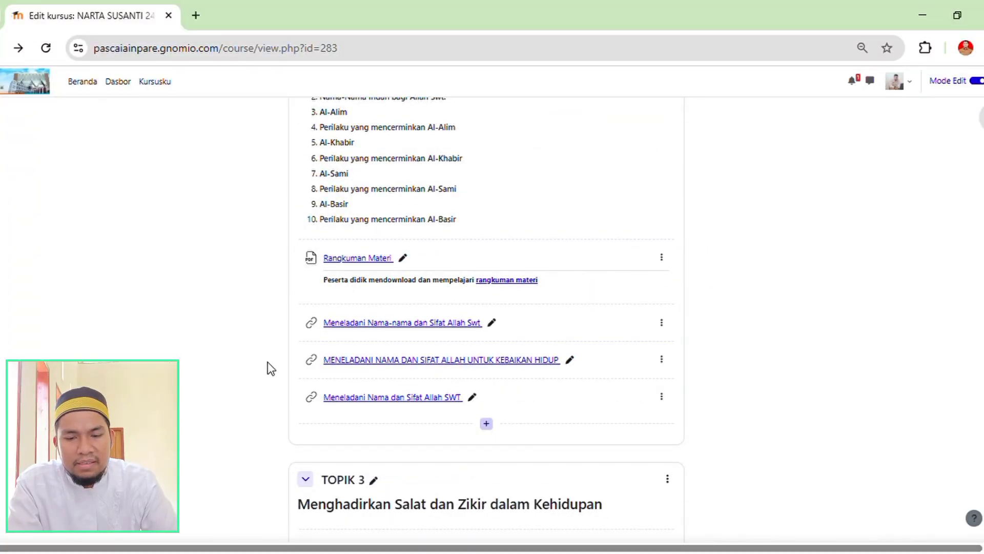
{"action": "scroll", "coordinate": [271, 368], "scroll_direction": "down", "scroll_amount": 3}
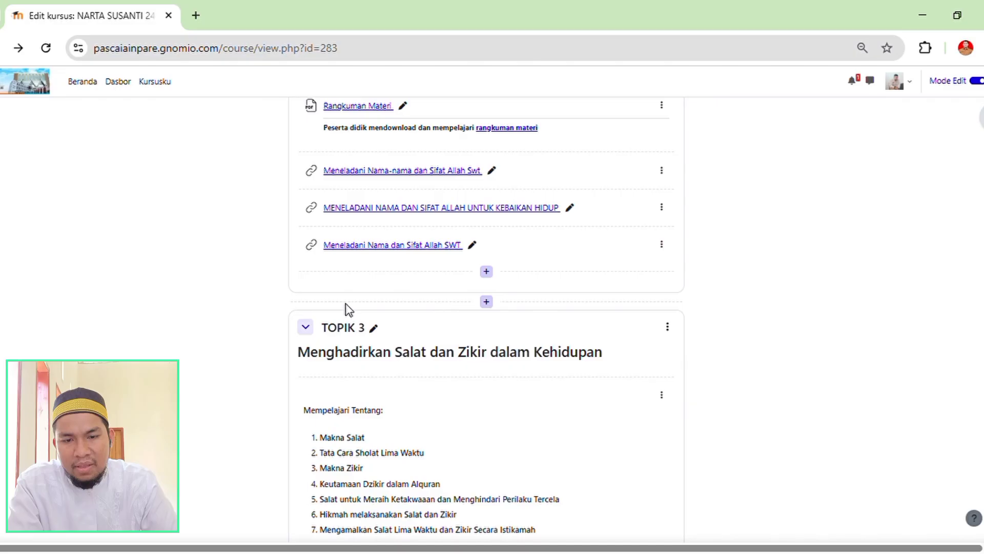
{"action": "scroll", "coordinate": [736, 294], "scroll_direction": "down", "scroll_amount": 4}
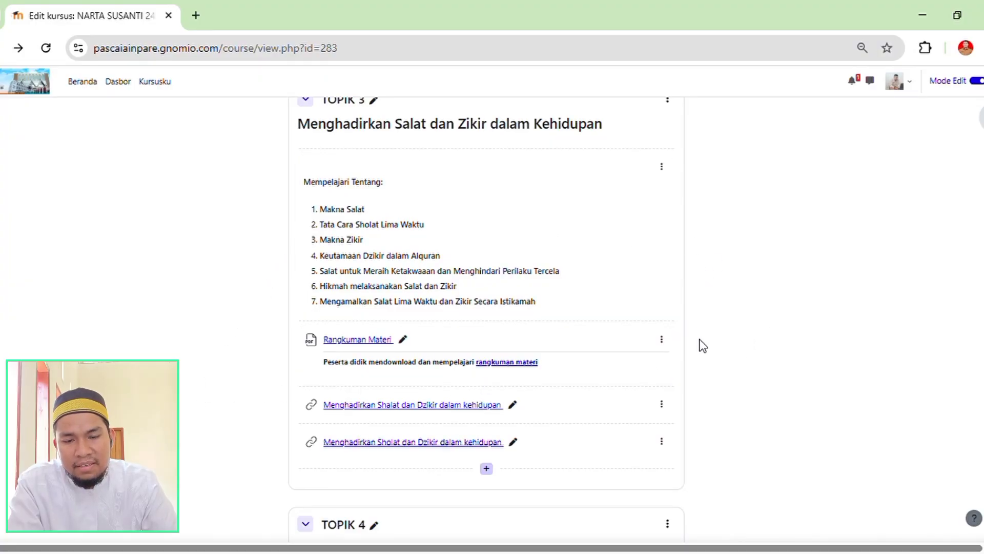
{"action": "scroll", "coordinate": [701, 342], "scroll_direction": "down", "scroll_amount": 4}
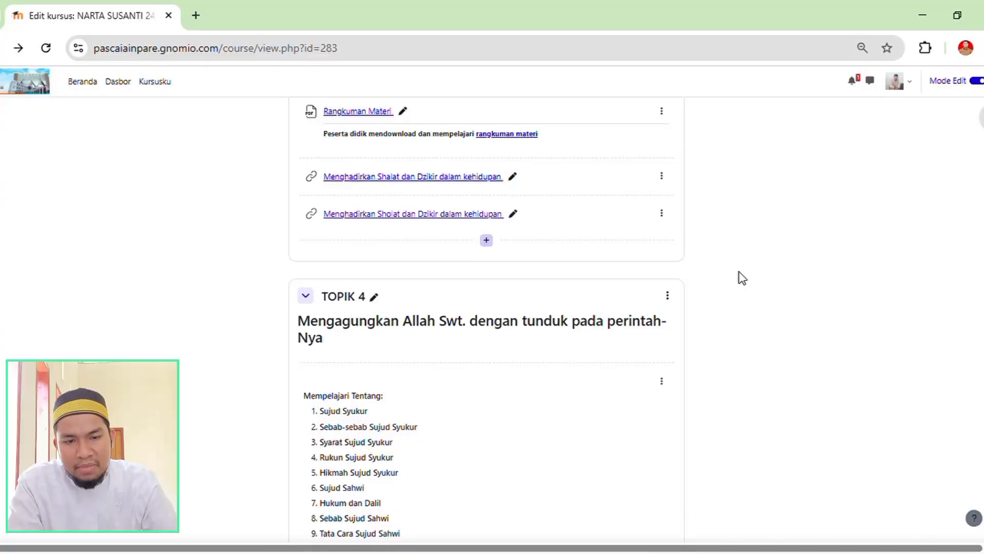